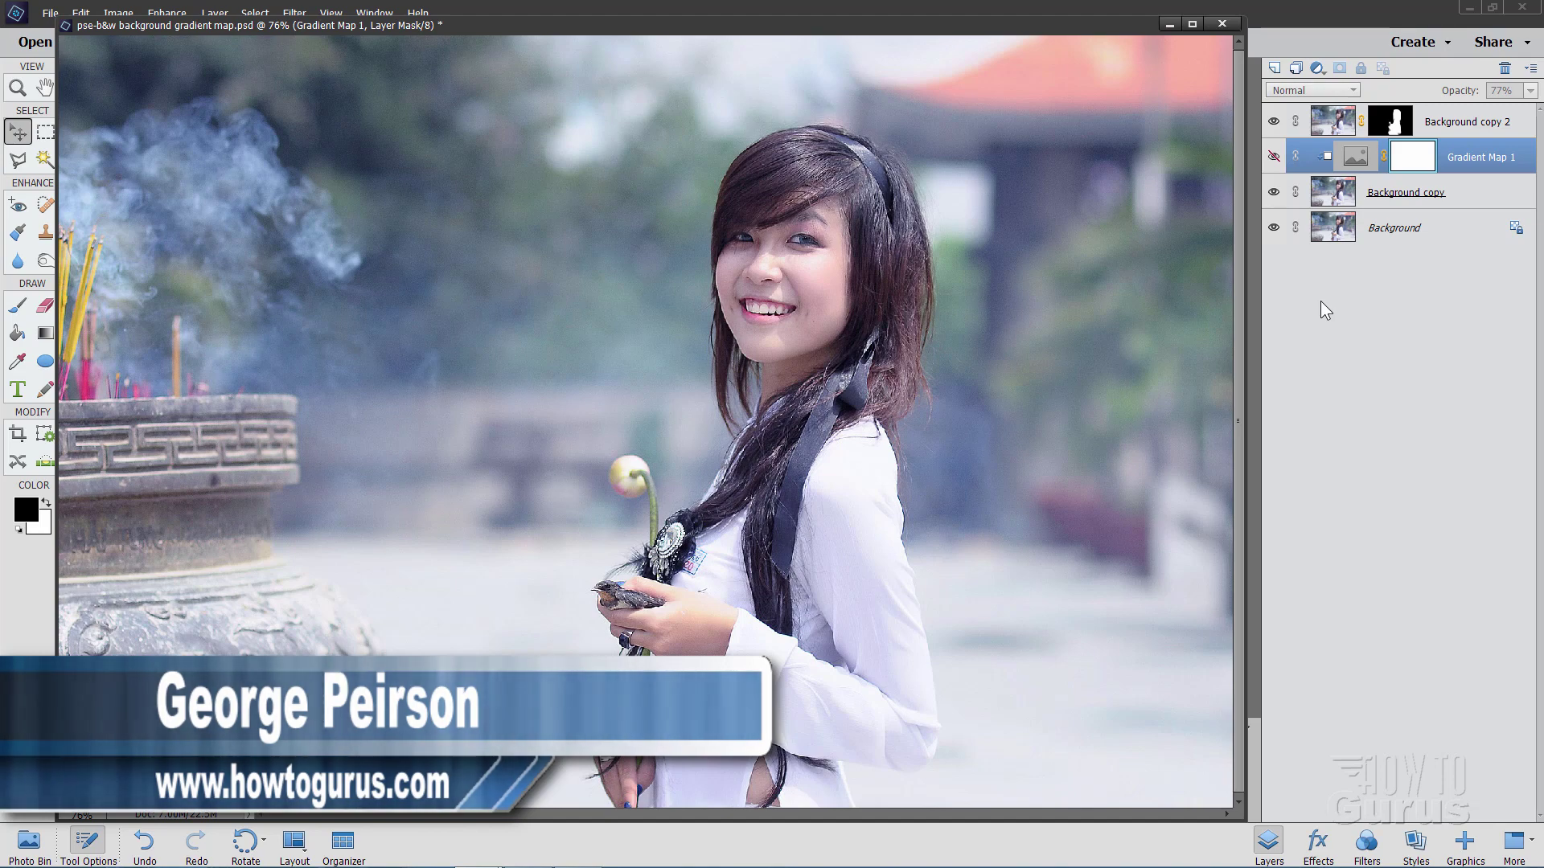
key(ctrl+comma)
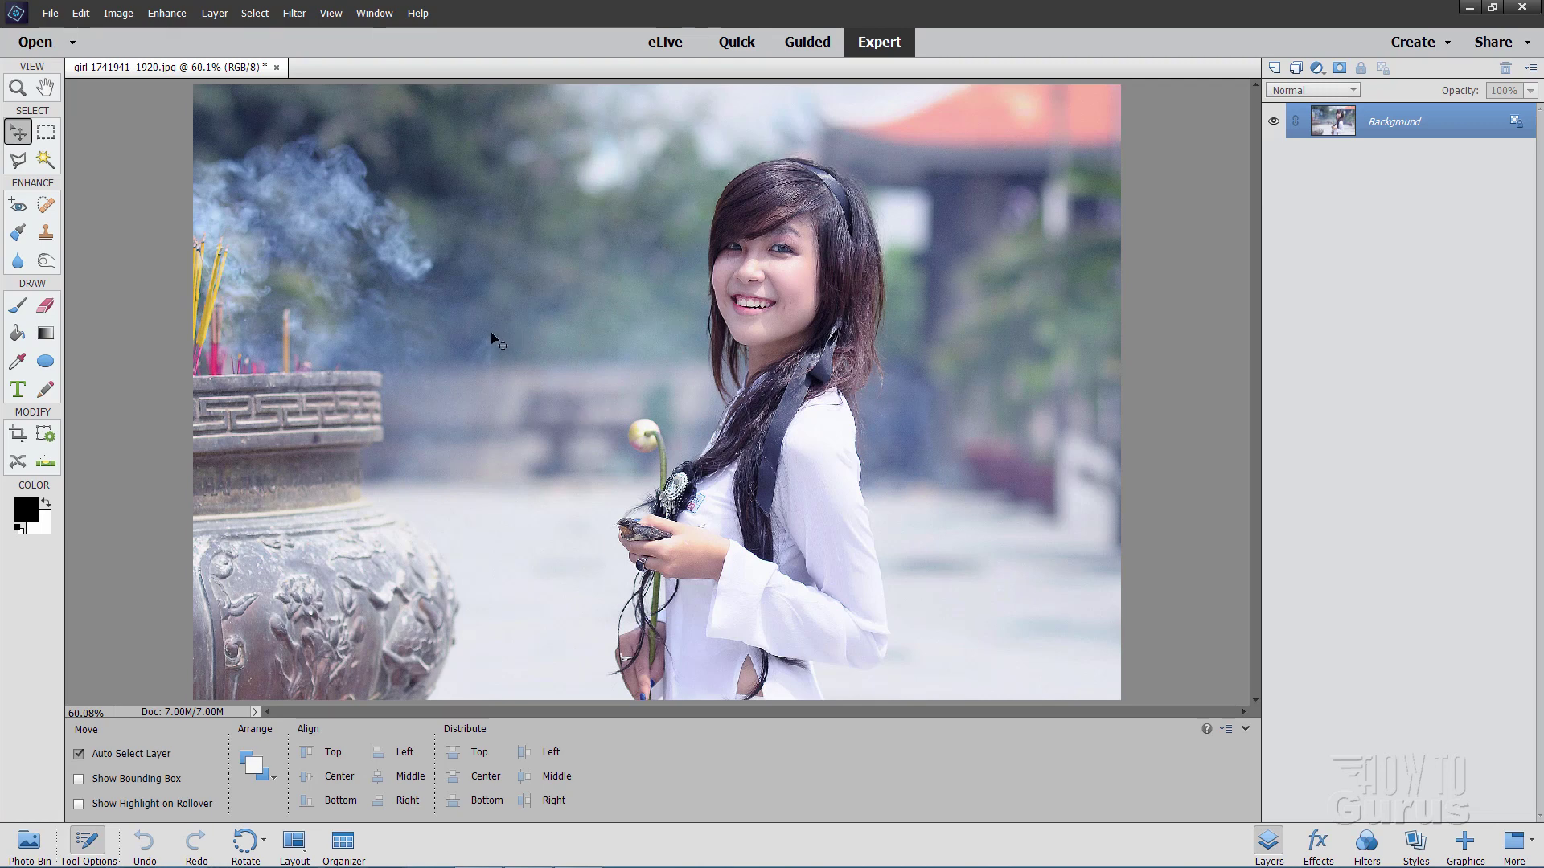
Draw a loose freehand Lasso selection around the woman and the flower she is holding
click(19, 161)
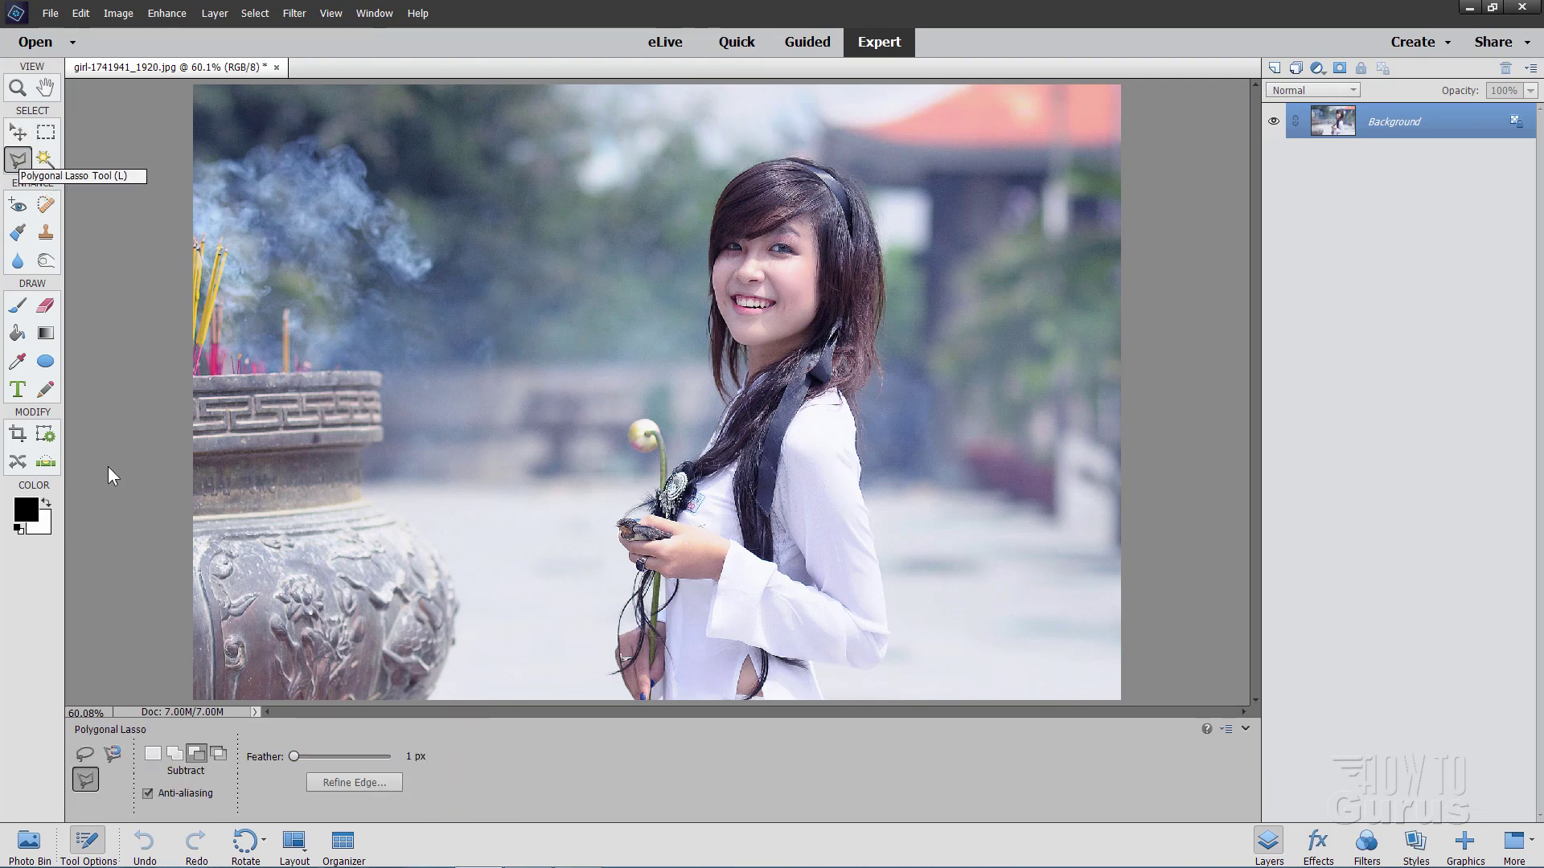
click(84, 753)
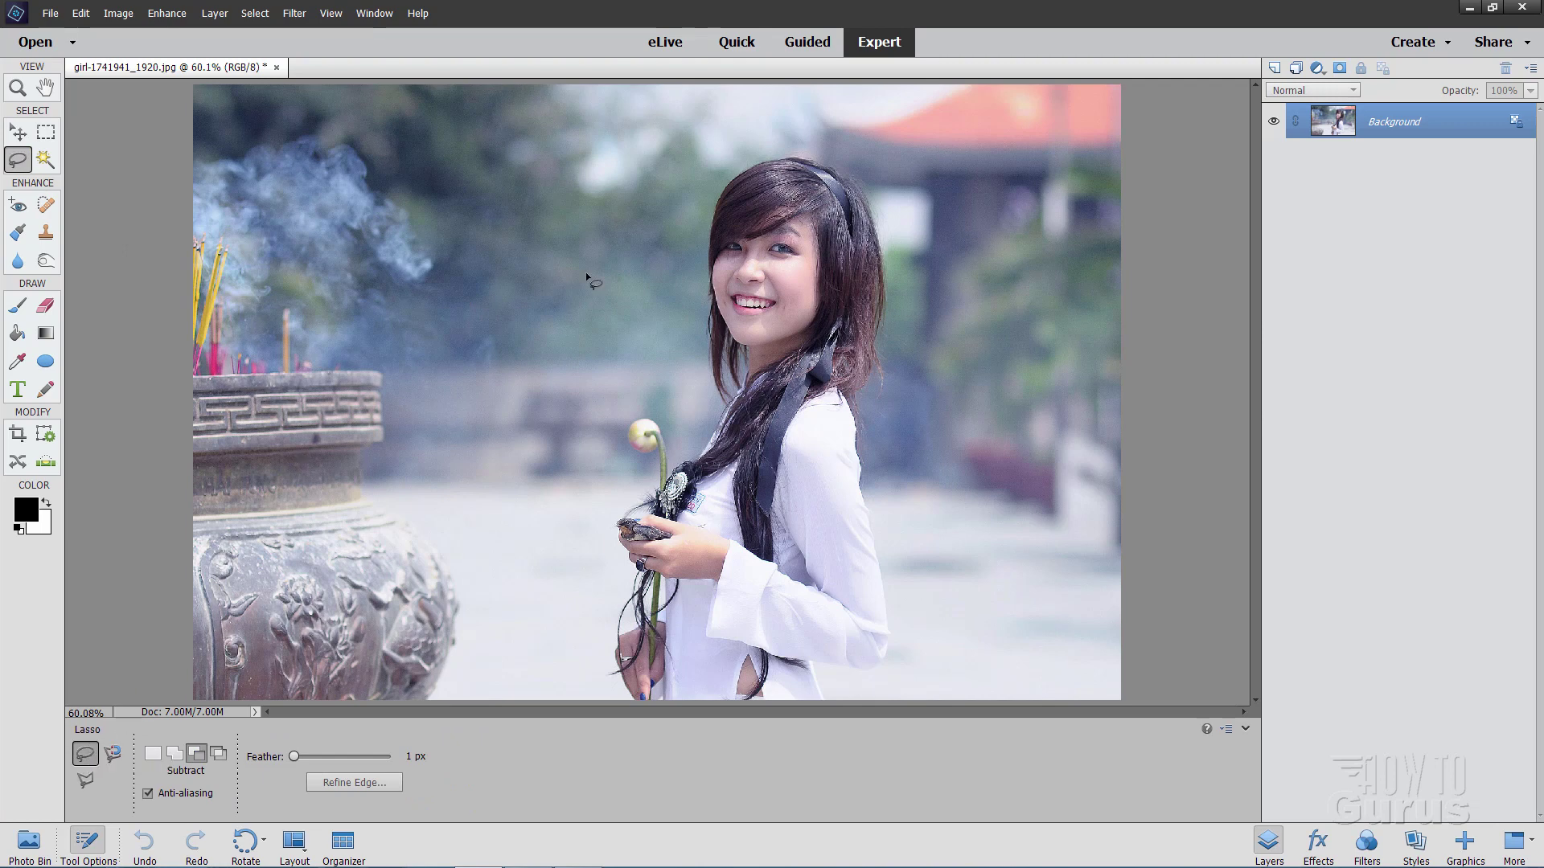
drag(709, 186, 699, 239)
drag(706, 392, 678, 457)
mouse_move(640, 460)
mouse_down()
mouse_move(651, 486)
mouse_move(613, 520)
mouse_move(624, 567)
mouse_up()
mouse_move(608, 636)
mouse_down()
mouse_move(600, 690)
mouse_move(627, 715)
mouse_move(830, 718)
mouse_move(821, 675)
mouse_move(862, 681)
mouse_move(894, 660)
mouse_move(870, 482)
mouse_up()
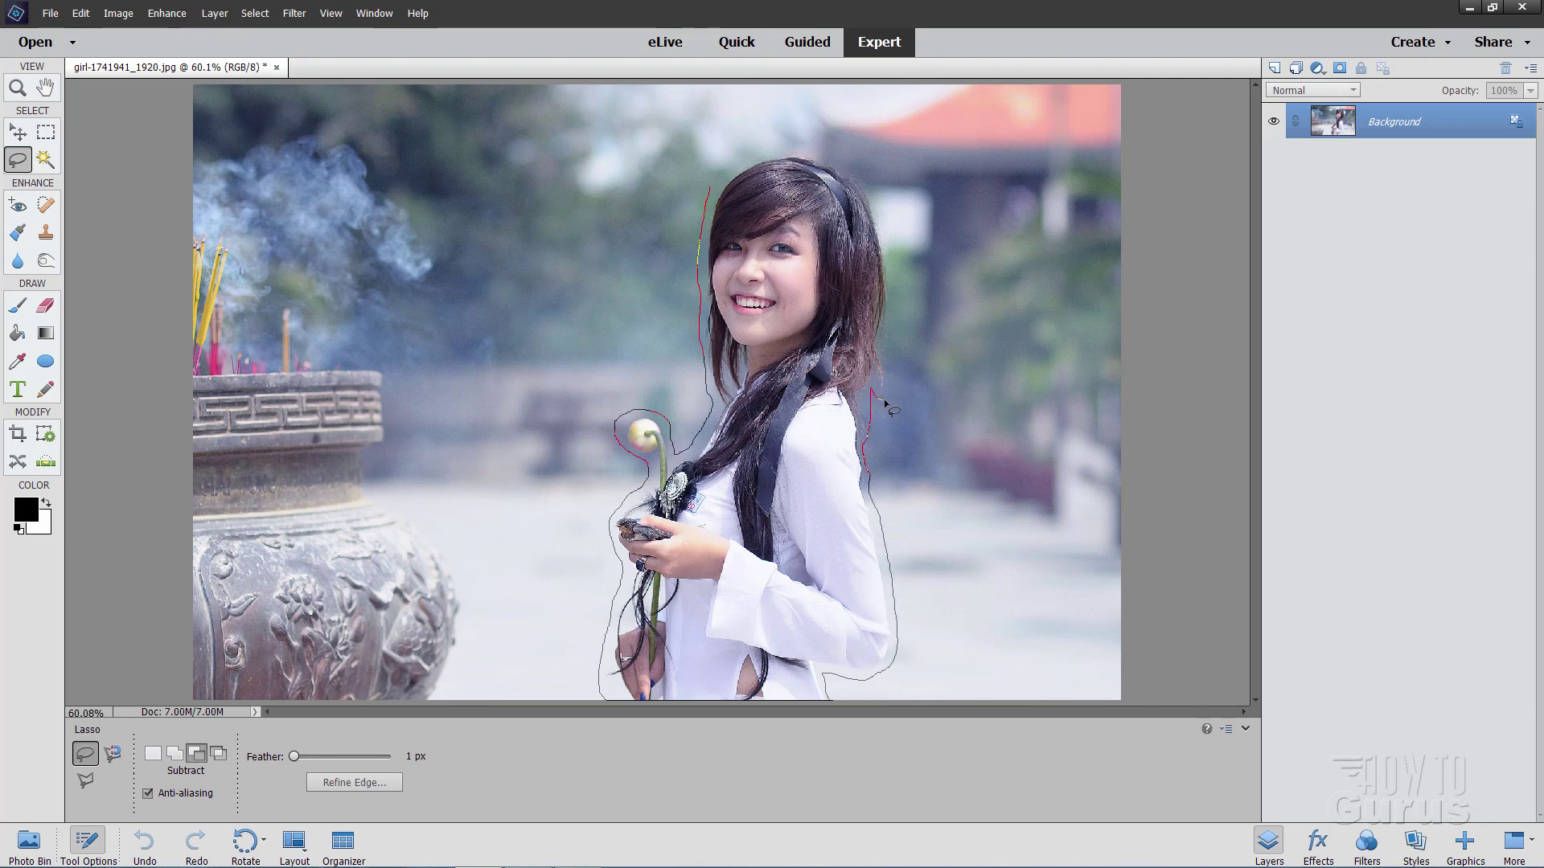
drag(884, 400, 890, 373)
drag(887, 238, 881, 203)
mouse_move(803, 151)
mouse_down()
mouse_move(744, 159)
mouse_move(709, 197)
mouse_up()
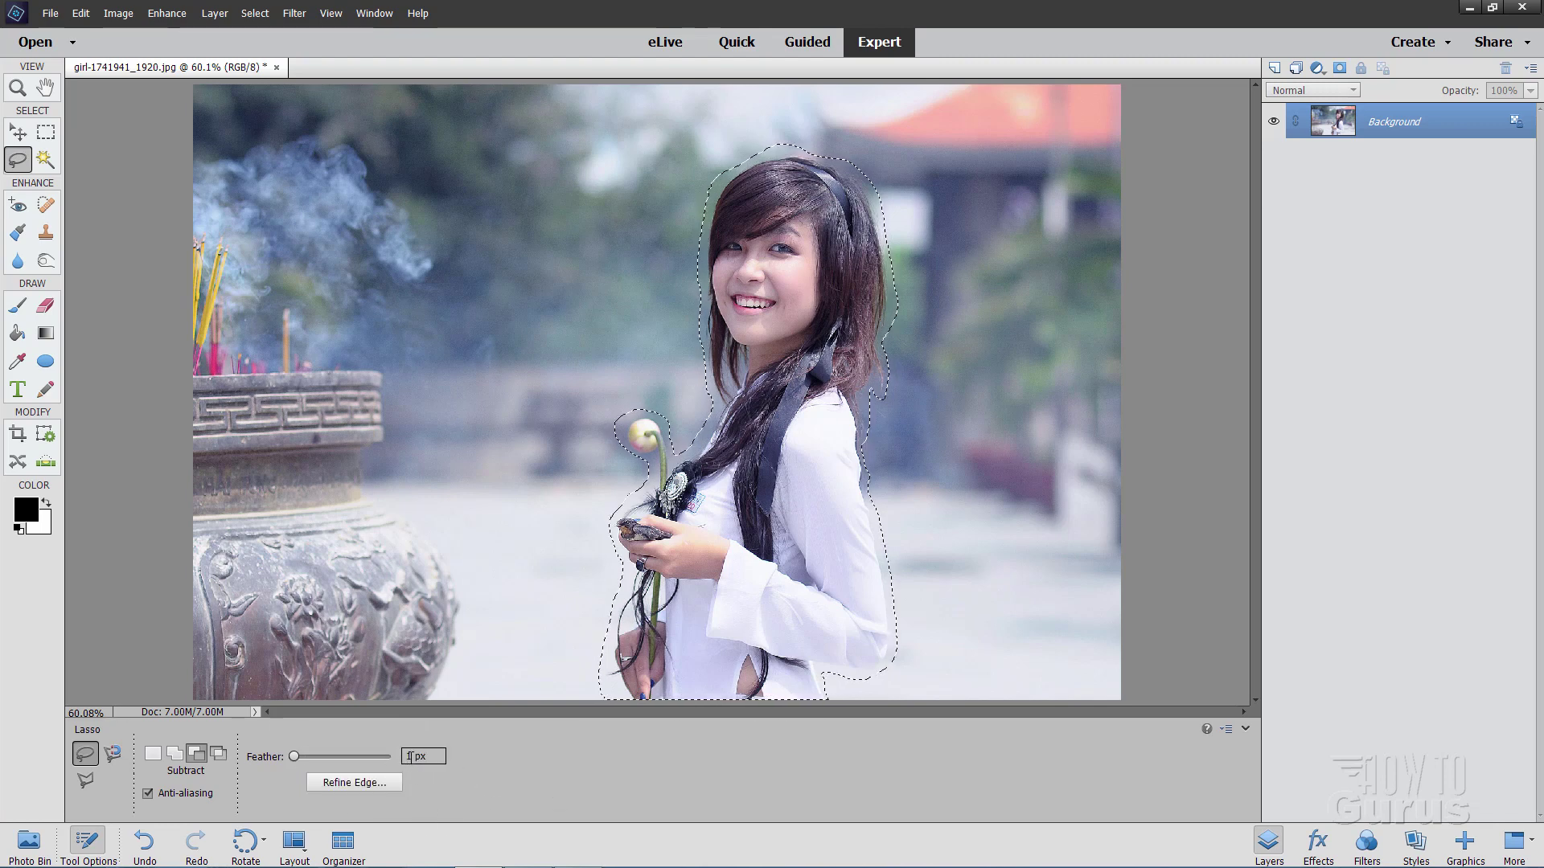
Open Refine Edge for the selection, keep the Overlay view and turn on Smart Radius
click(369, 784)
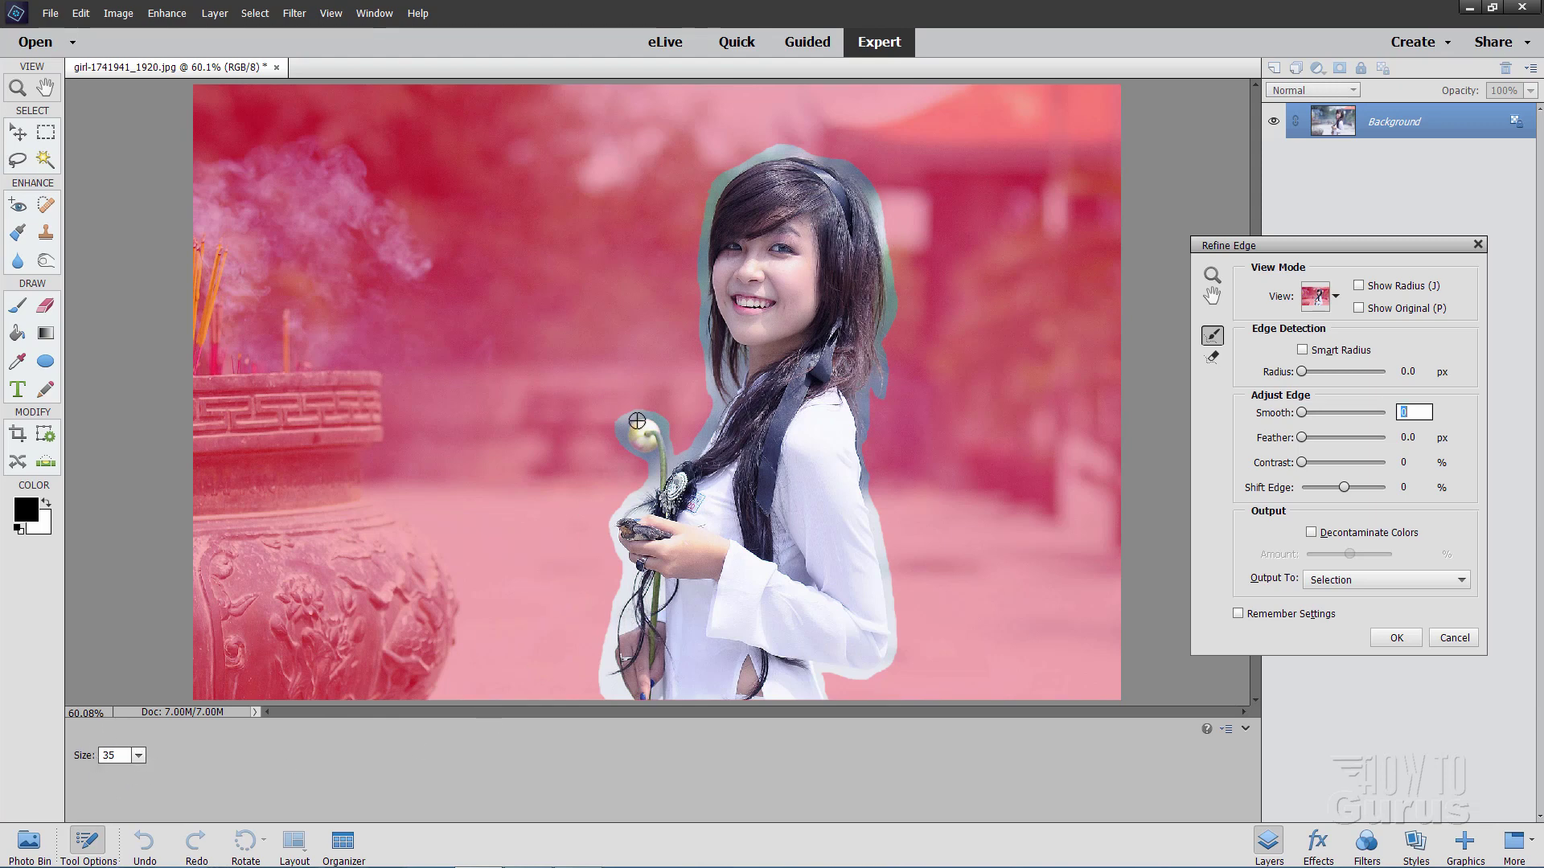
click(1336, 300)
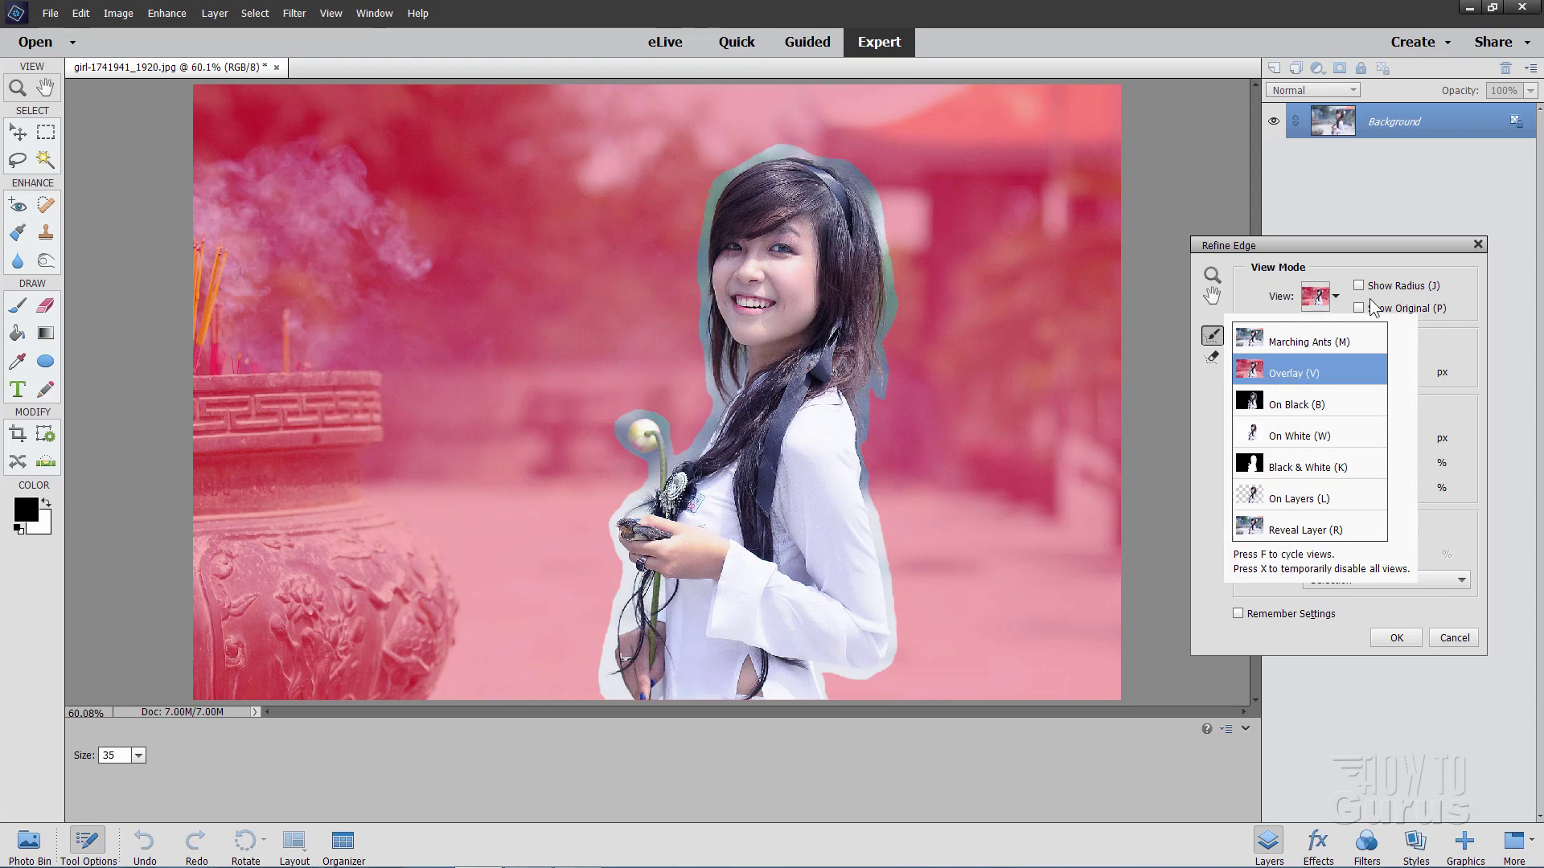
click(1340, 301)
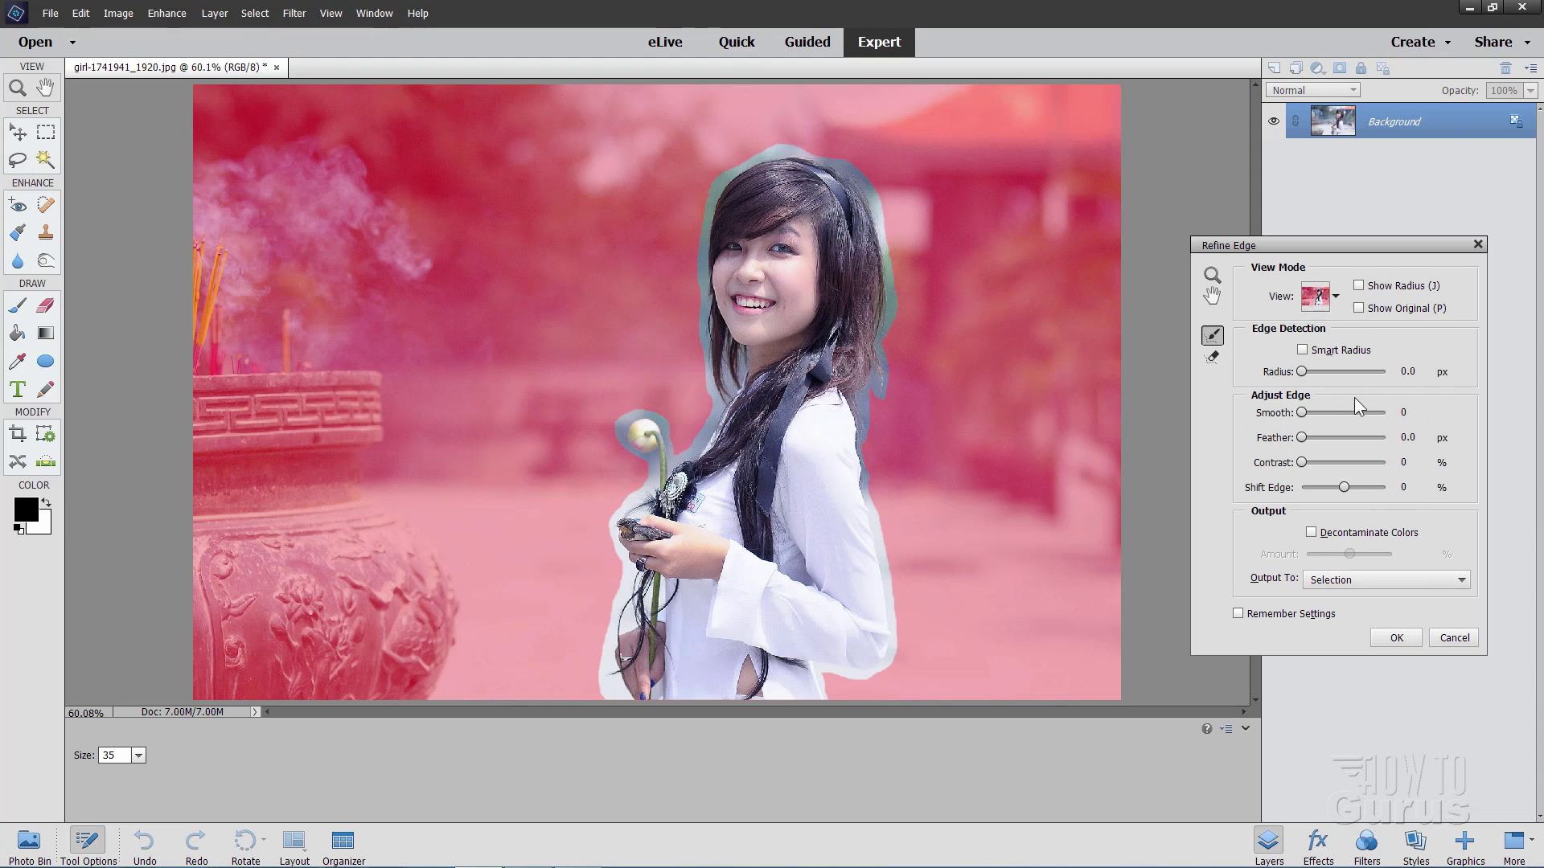
click(1303, 351)
Refine the selection along the front edge of the woman's hair, neck, flower, hands and loose strands
drag(698, 346, 710, 216)
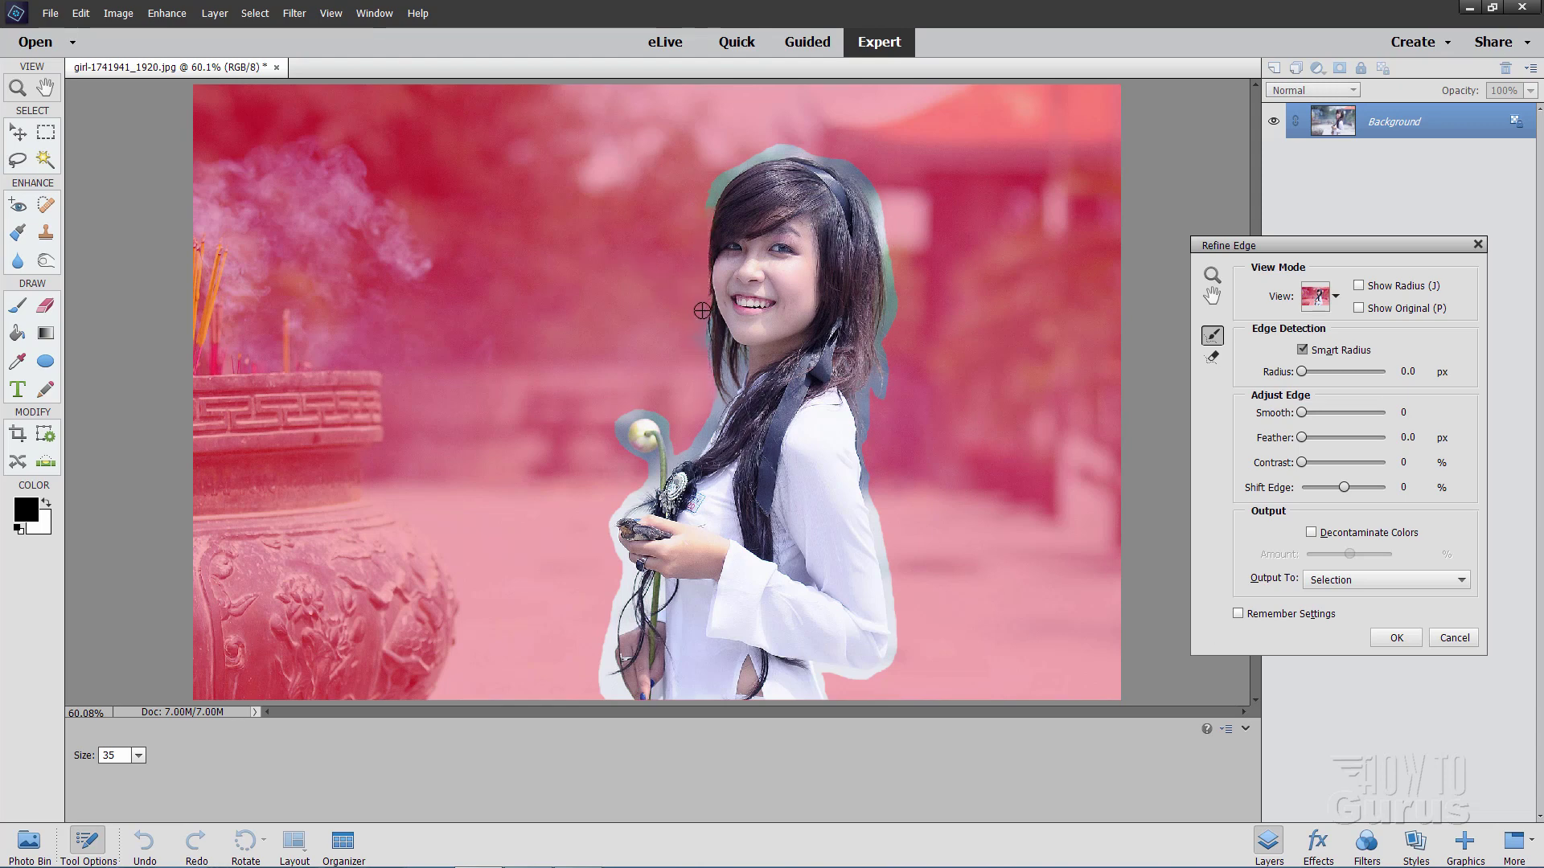
mouse_move(702, 310)
mouse_down()
mouse_move(722, 395)
mouse_move(707, 335)
mouse_move(732, 382)
mouse_move(699, 312)
mouse_up()
mouse_move(737, 391)
mouse_down()
mouse_move(691, 372)
mouse_move(733, 397)
mouse_move(697, 346)
mouse_move(732, 381)
mouse_move(699, 334)
mouse_move(747, 376)
mouse_move(712, 363)
mouse_move(705, 340)
mouse_move(747, 370)
mouse_move(731, 392)
mouse_move(699, 339)
mouse_move(723, 344)
mouse_move(733, 368)
mouse_move(706, 391)
mouse_move(690, 448)
mouse_move(718, 397)
mouse_up()
mouse_move(696, 452)
mouse_down()
mouse_move(735, 366)
mouse_move(704, 432)
mouse_move(707, 388)
mouse_move(677, 420)
mouse_move(627, 421)
mouse_move(635, 478)
mouse_move(616, 429)
mouse_move(652, 453)
mouse_move(649, 478)
mouse_move(634, 449)
mouse_move(673, 434)
mouse_move(672, 477)
mouse_move(687, 428)
mouse_move(675, 462)
mouse_move(722, 410)
mouse_move(711, 363)
mouse_move(728, 375)
mouse_move(691, 451)
mouse_move(682, 441)
mouse_move(644, 498)
mouse_move(636, 471)
mouse_move(653, 494)
mouse_move(625, 497)
mouse_move(611, 529)
mouse_move(652, 493)
mouse_move(620, 514)
mouse_move(646, 493)
mouse_move(643, 521)
mouse_move(652, 482)
mouse_move(623, 508)
mouse_move(632, 567)
mouse_move(614, 550)
mouse_move(629, 610)
mouse_move(611, 575)
mouse_move(631, 580)
mouse_move(611, 591)
mouse_move(619, 572)
mouse_move(643, 581)
mouse_move(613, 573)
mouse_move(629, 610)
mouse_move(615, 627)
mouse_move(609, 579)
mouse_move(605, 642)
mouse_move(593, 641)
mouse_move(596, 655)
mouse_move(608, 619)
mouse_move(619, 666)
mouse_move(600, 689)
mouse_move(607, 672)
mouse_move(623, 696)
mouse_move(597, 653)
mouse_move(621, 685)
mouse_move(609, 608)
mouse_move(648, 623)
mouse_move(622, 596)
mouse_up()
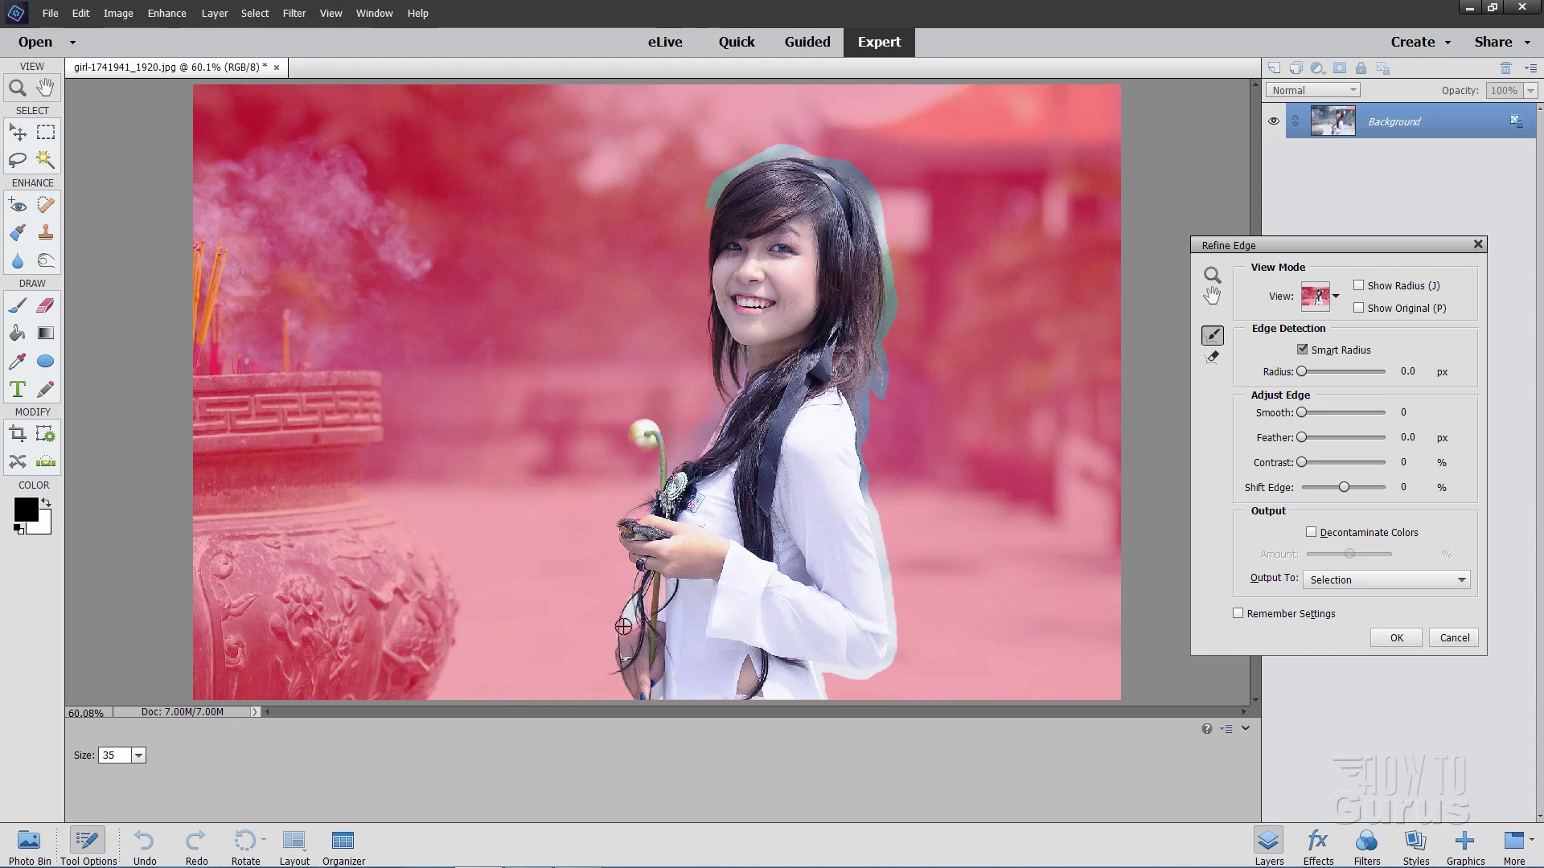
mouse_move(623, 625)
mouse_down()
mouse_move(605, 617)
mouse_move(646, 597)
mouse_up()
Refine the selection over the top of her head and down the back of her hair, shoulder and sleeve
mouse_move(715, 218)
mouse_down()
mouse_move(758, 148)
mouse_move(808, 155)
mouse_move(754, 150)
mouse_move(710, 199)
mouse_move(762, 162)
mouse_move(875, 158)
mouse_move(819, 156)
mouse_move(855, 171)
mouse_move(879, 242)
mouse_move(916, 235)
mouse_move(902, 188)
mouse_move(863, 170)
mouse_up()
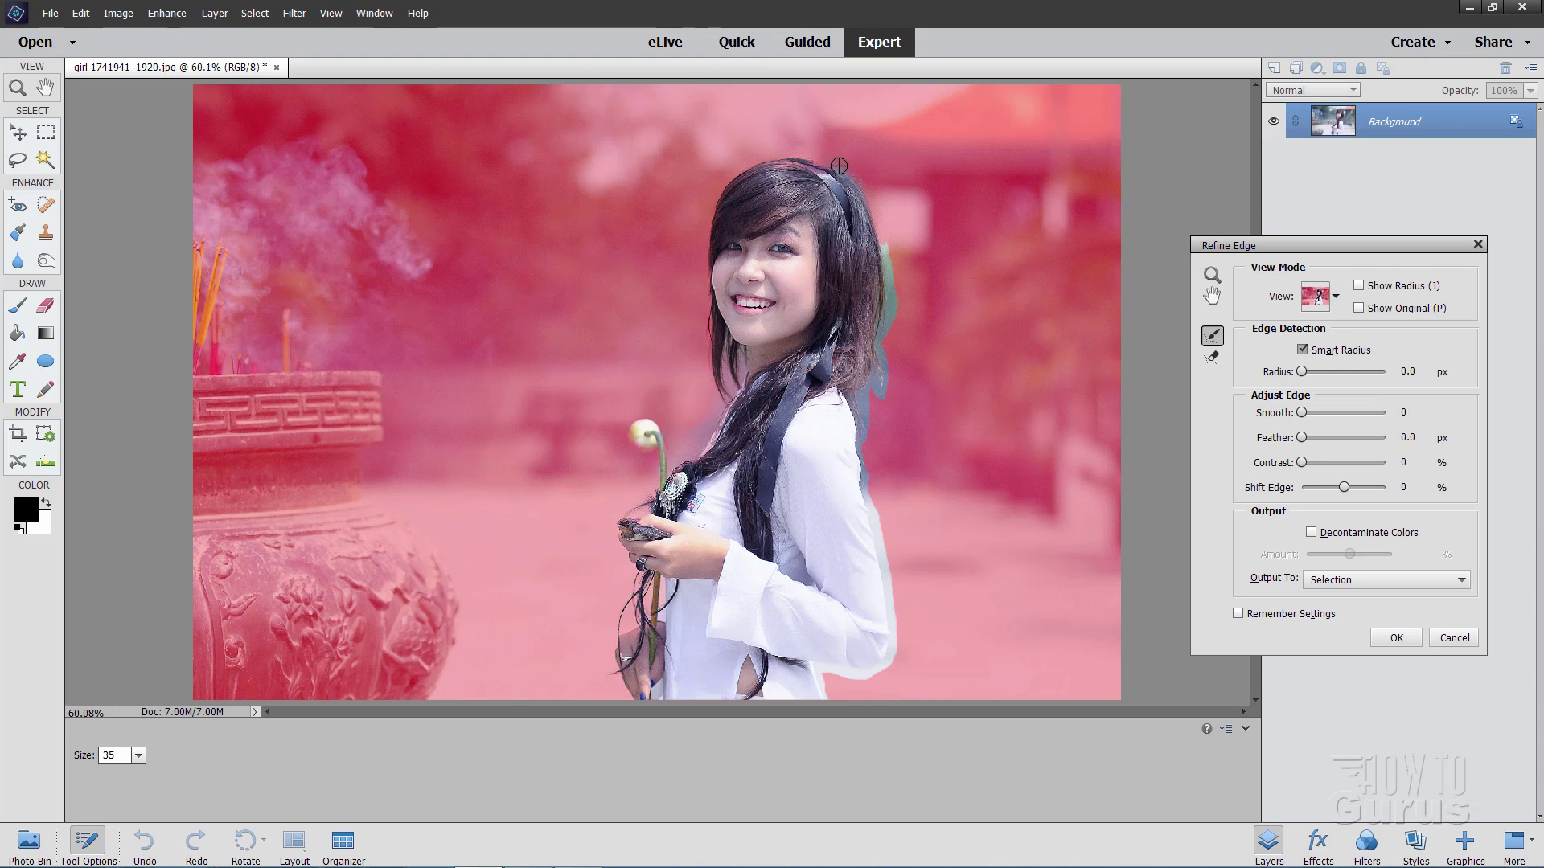
mouse_move(907, 252)
mouse_down()
mouse_move(887, 233)
mouse_move(884, 402)
mouse_up()
mouse_move(883, 344)
mouse_down()
mouse_move(871, 412)
mouse_move(892, 388)
mouse_up()
mouse_move(885, 422)
mouse_down()
mouse_move(865, 459)
mouse_move(898, 478)
mouse_move(902, 448)
mouse_move(862, 405)
mouse_move(888, 586)
mouse_up()
mouse_move(877, 474)
mouse_down()
mouse_move(877, 519)
mouse_move(938, 600)
mouse_move(893, 562)
mouse_move(897, 673)
mouse_up()
mouse_move(895, 569)
mouse_down()
mouse_move(895, 658)
mouse_move(938, 663)
mouse_move(969, 638)
mouse_move(842, 693)
mouse_move(909, 683)
mouse_move(818, 672)
mouse_move(853, 698)
mouse_move(873, 686)
mouse_move(824, 689)
mouse_move(873, 697)
mouse_move(833, 693)
mouse_up()
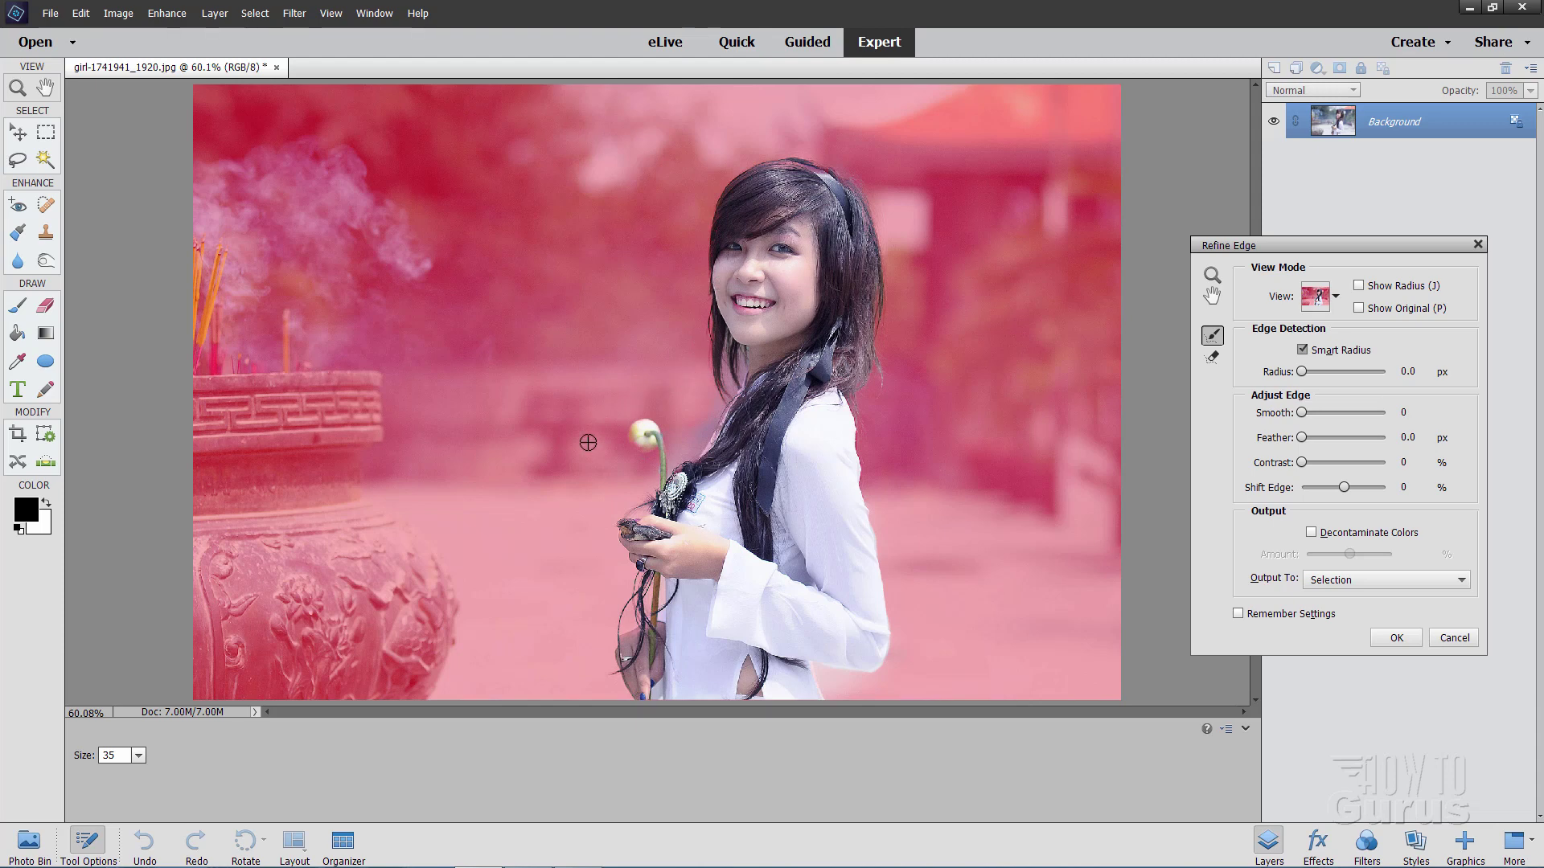
Output the refined selection as a New Layer with Layer Mask
click(1330, 580)
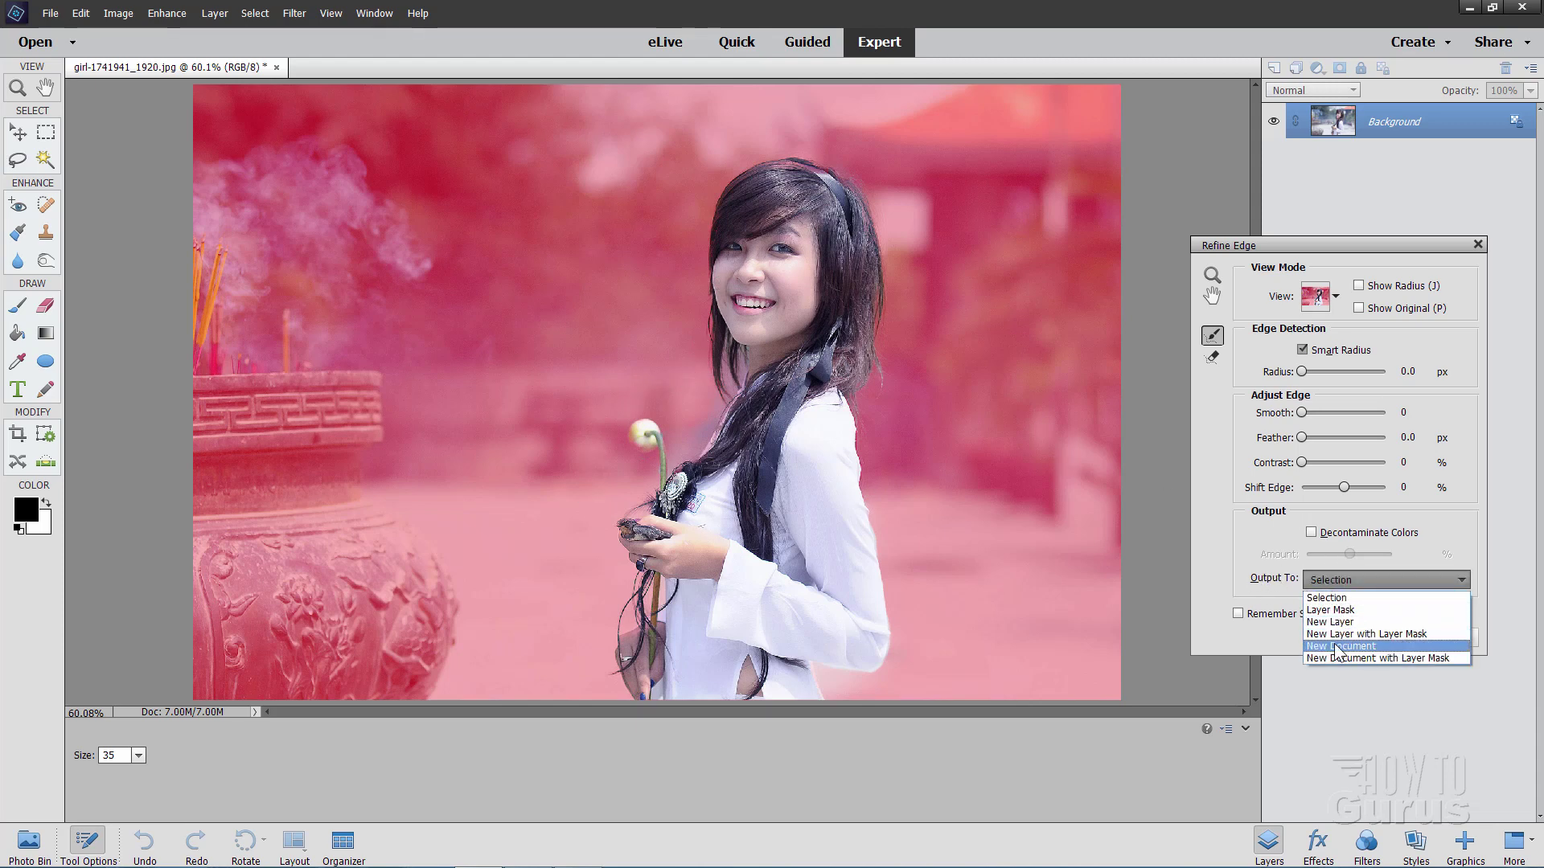
click(1438, 642)
click(1394, 637)
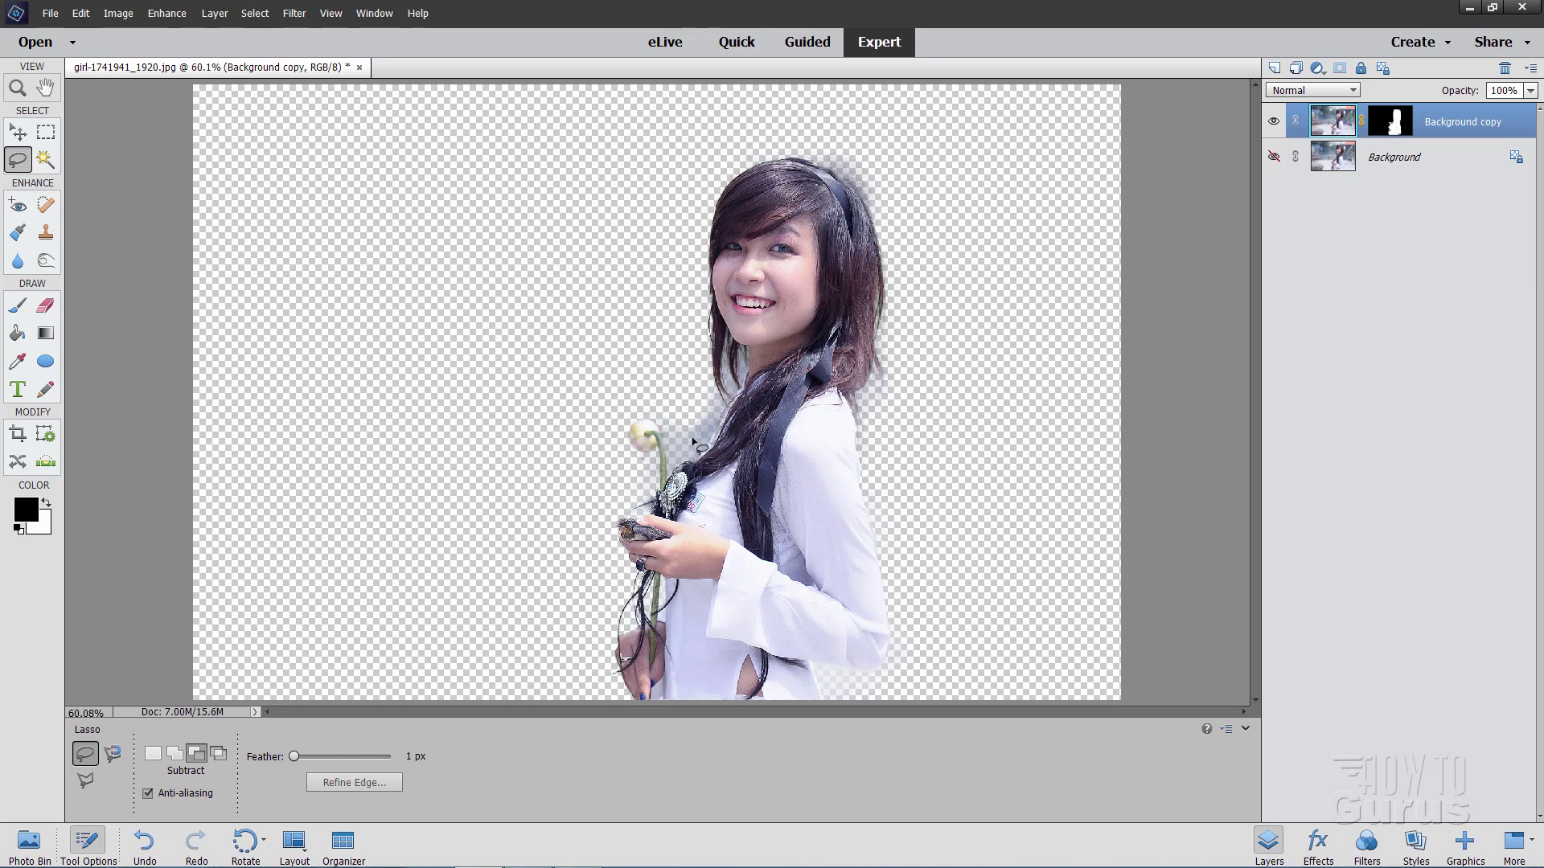
Duplicate the Background layer beneath the masked cut-out and hide the original Background
click(1273, 157)
click(1341, 159)
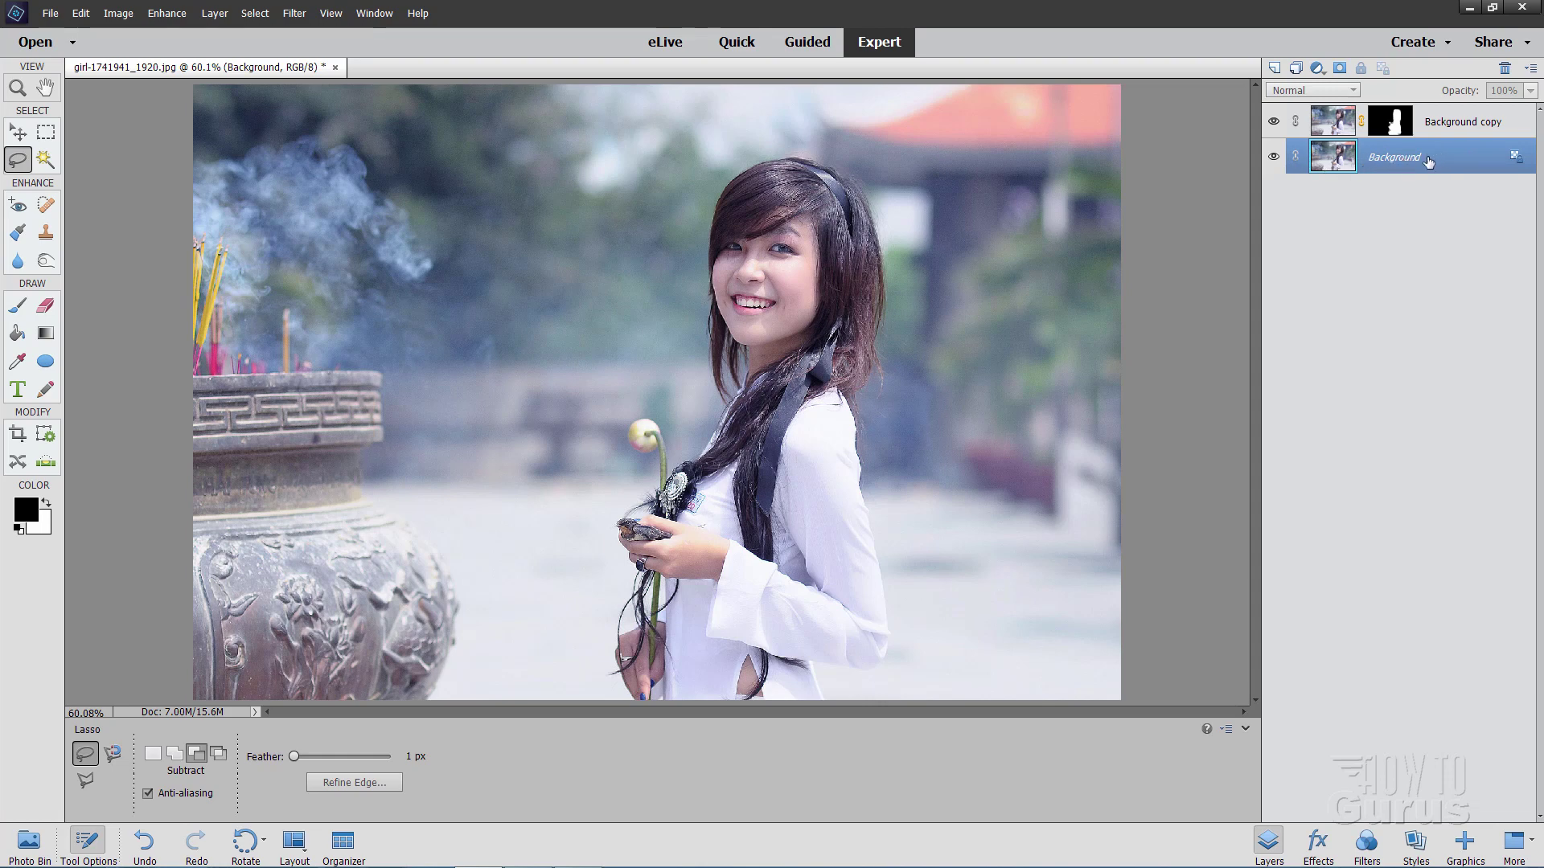
right_click(1401, 163)
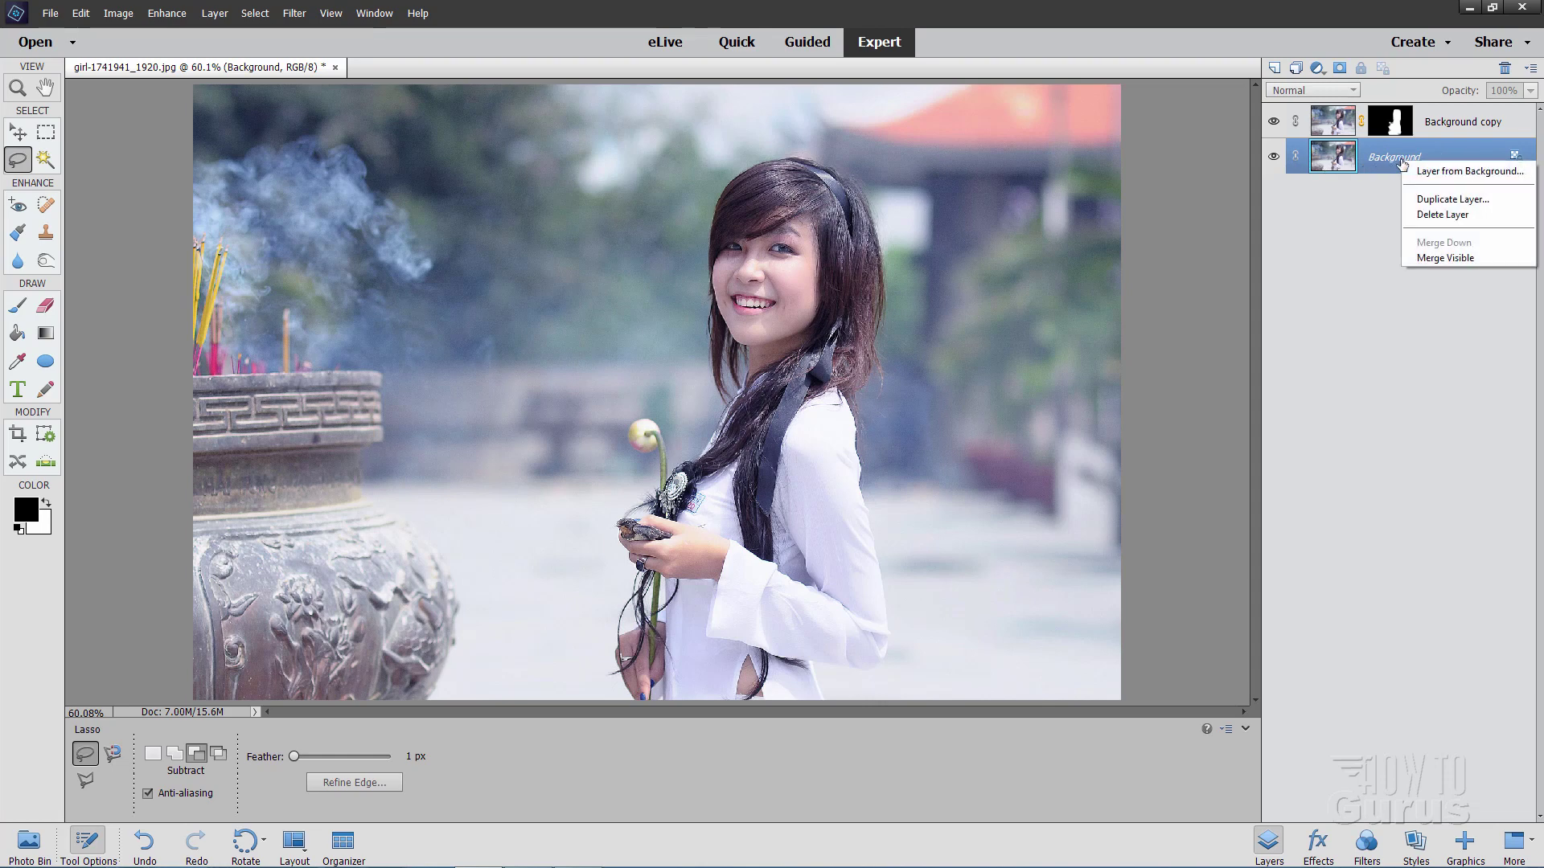
click(1441, 200)
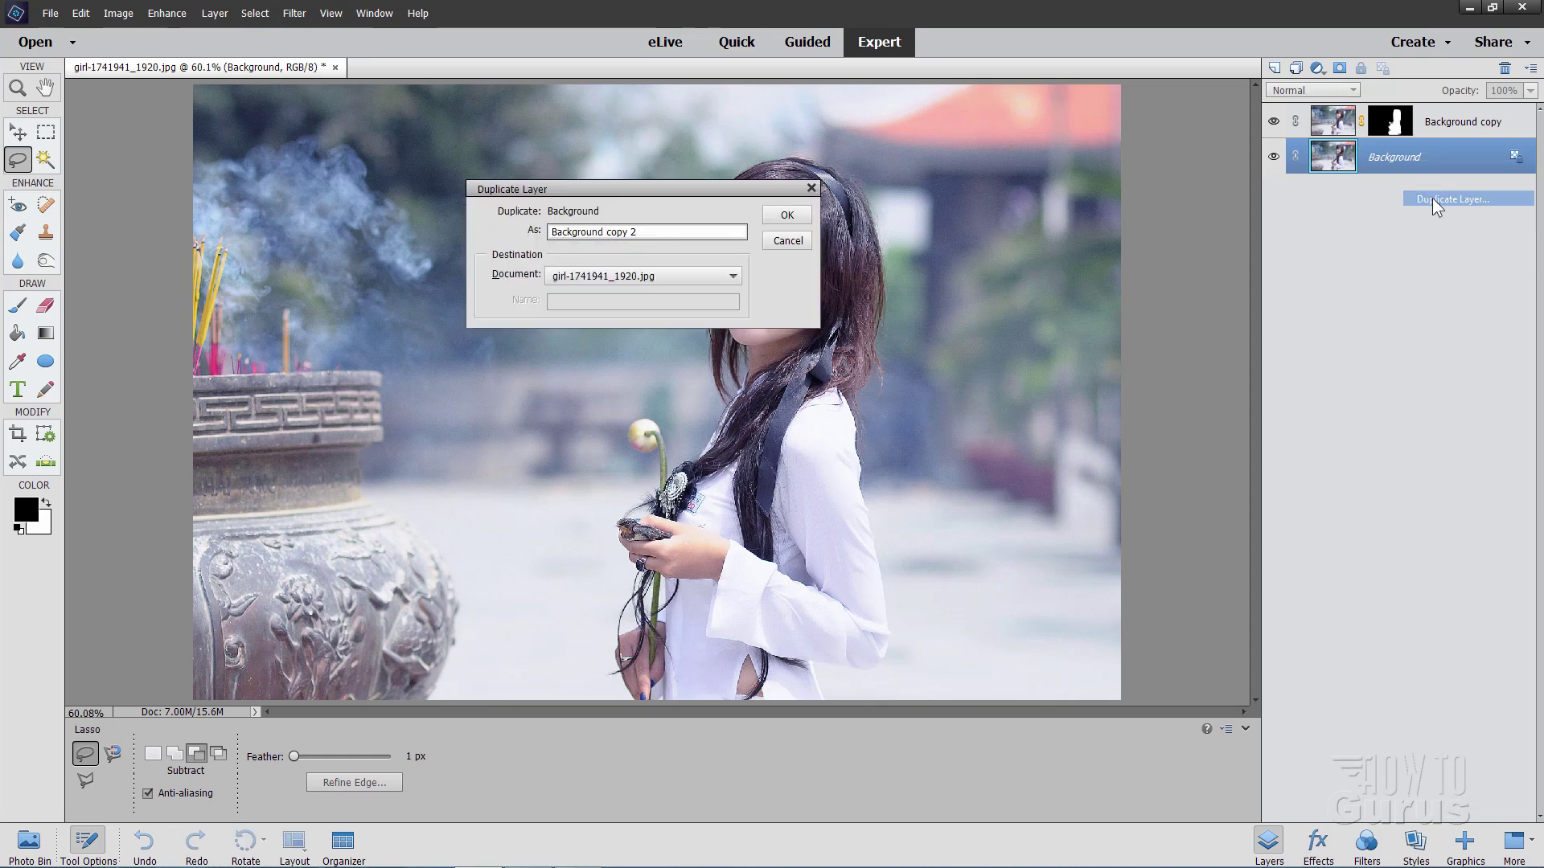
click(787, 217)
click(1274, 193)
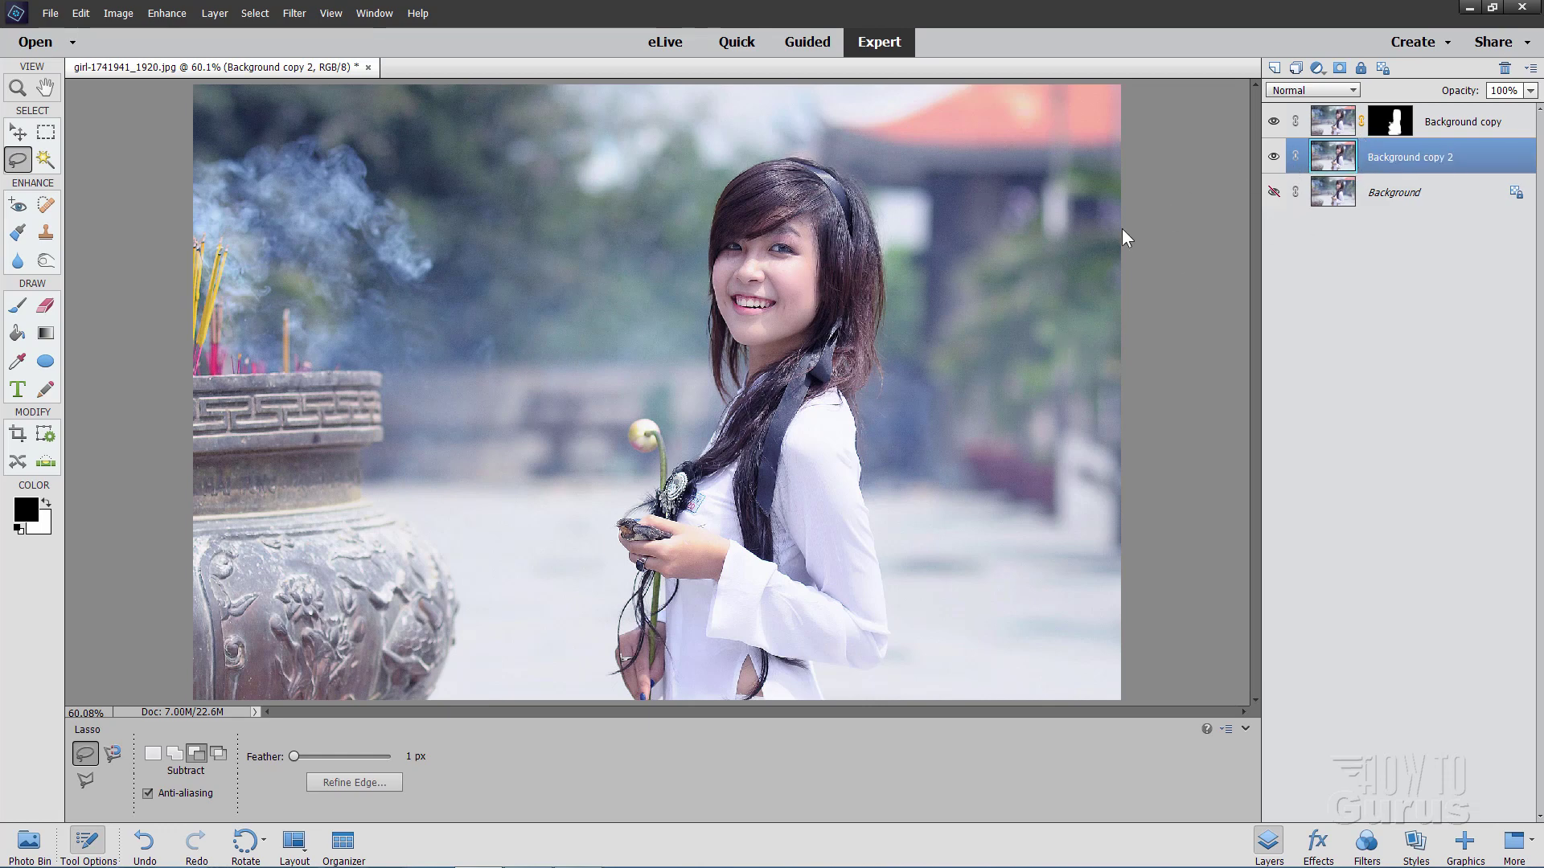
Add a Gradient Map adjustment layer clipped to the duplicated background layer
click(16, 136)
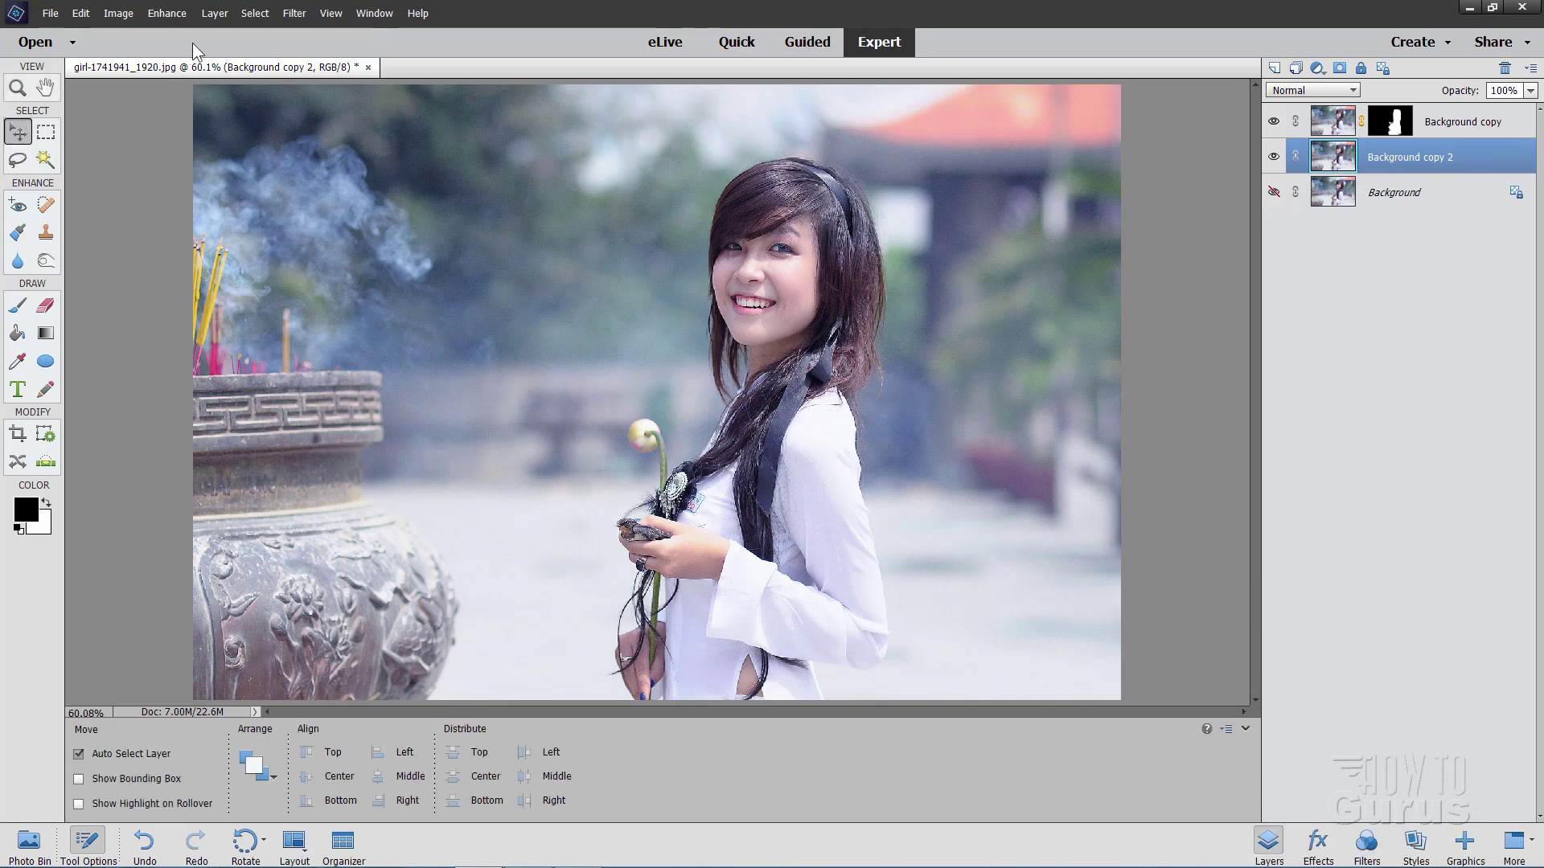
click(208, 13)
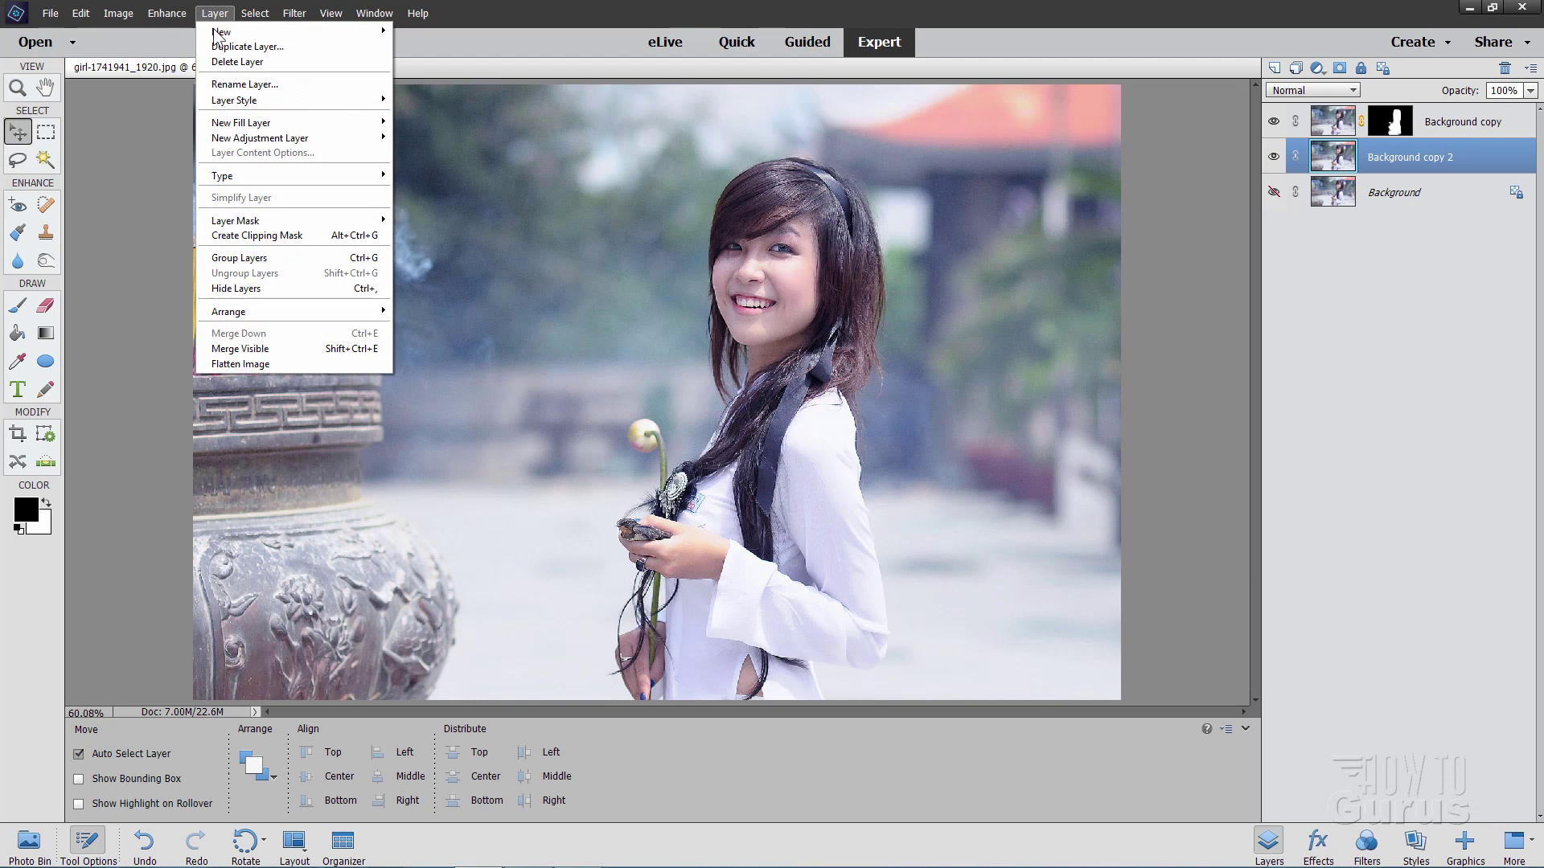
mouse_move(274, 142)
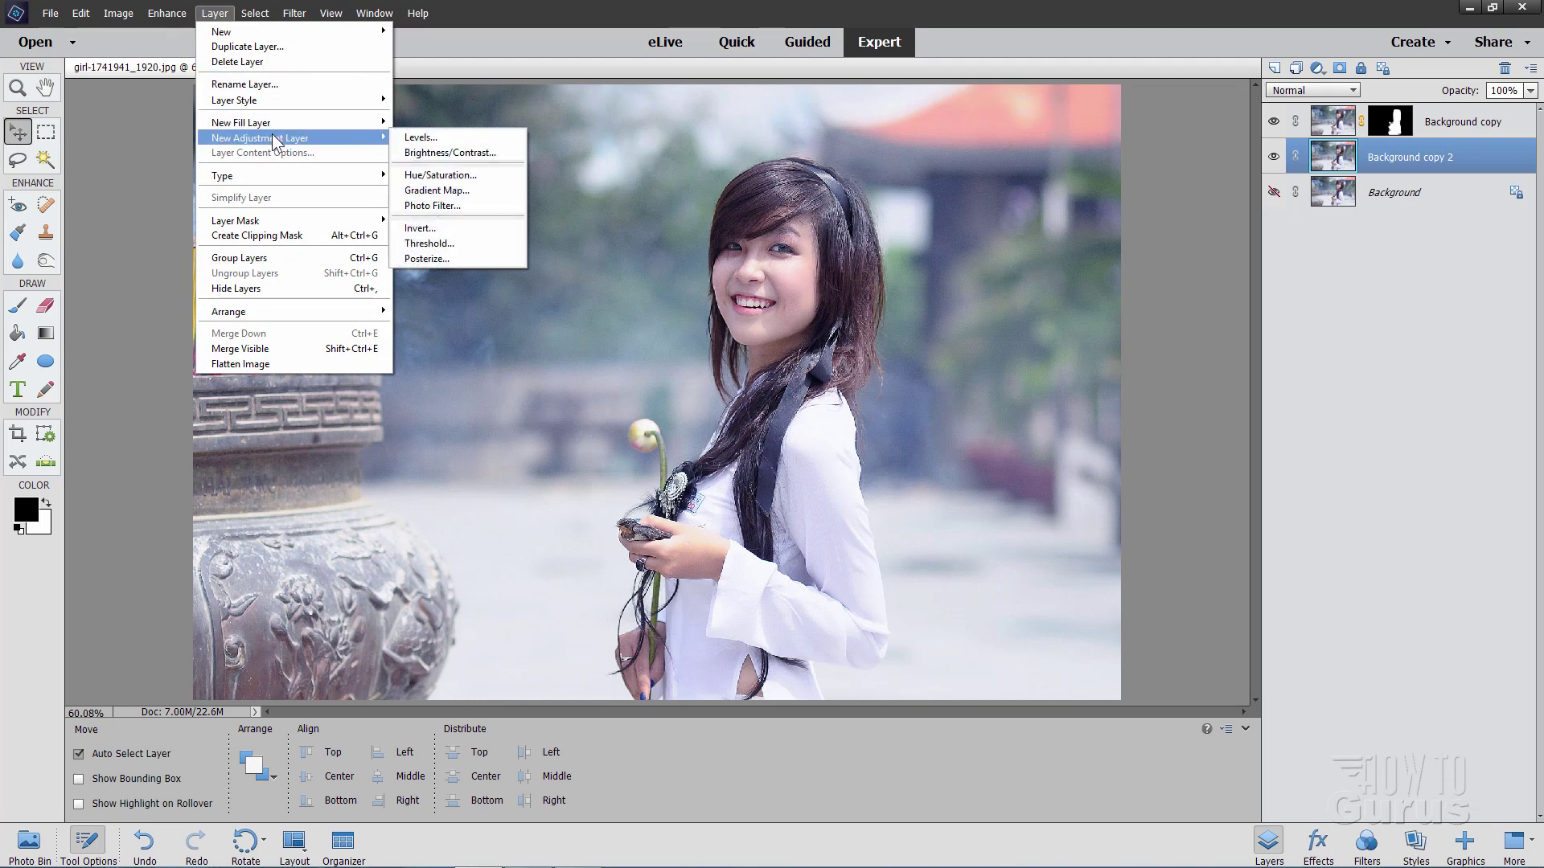
click(421, 193)
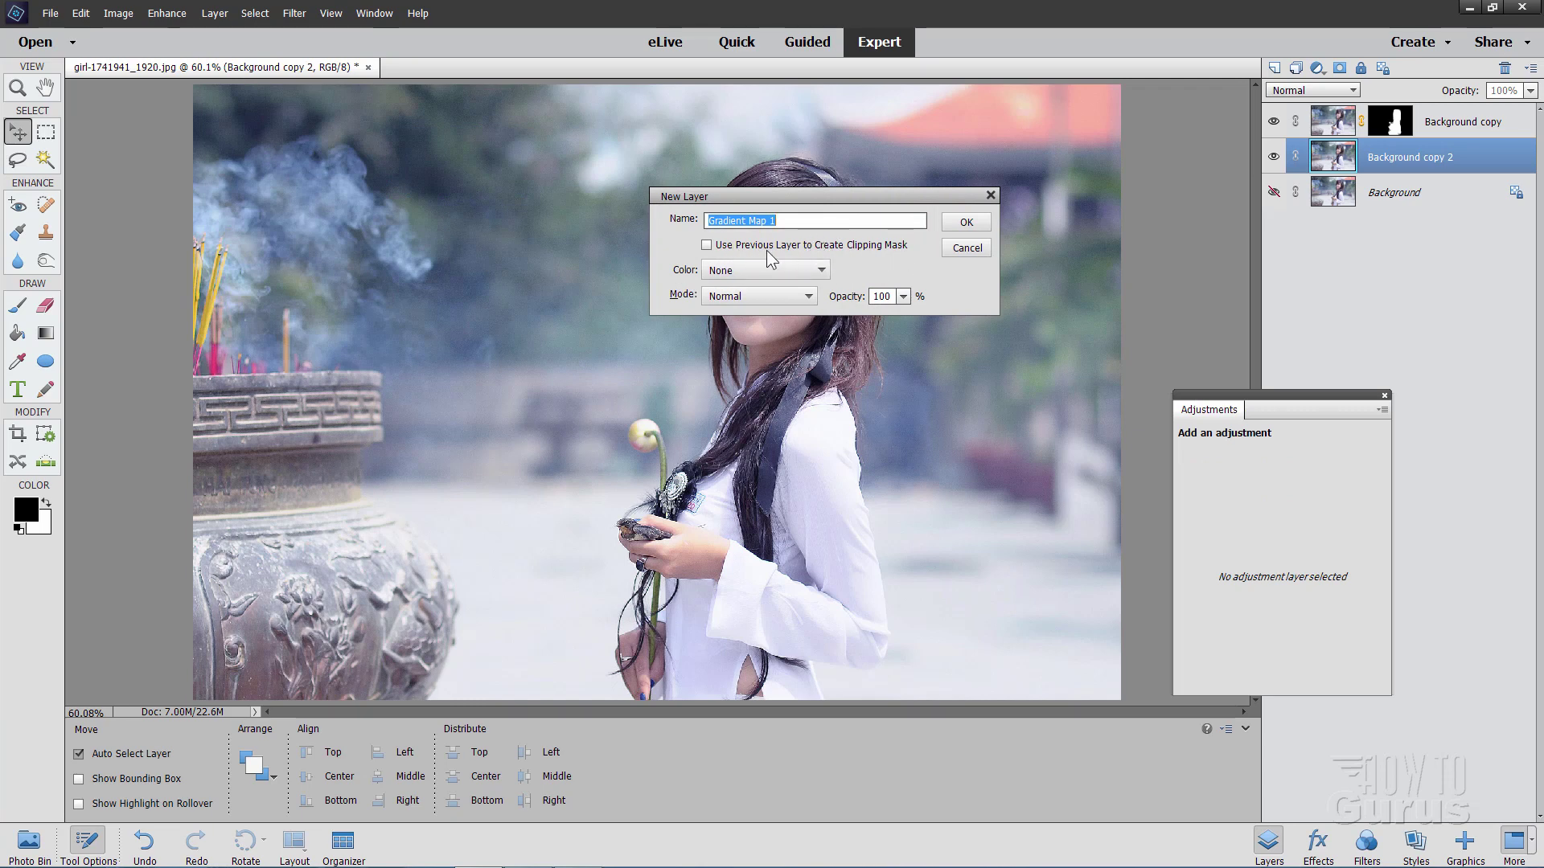
click(706, 245)
click(966, 222)
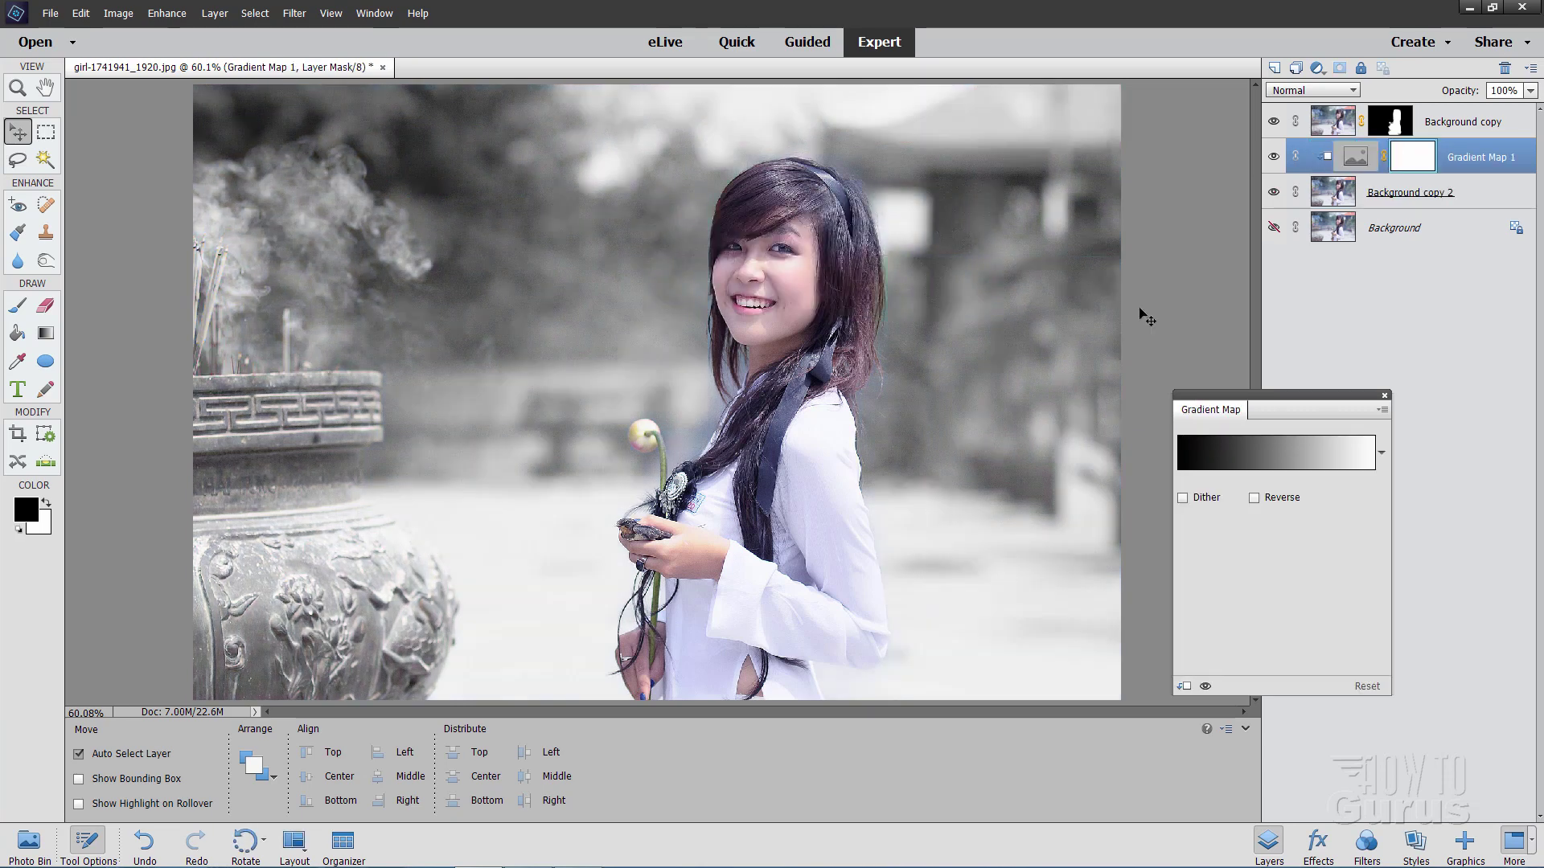
Try several colour and stripe gradient presets on the gradient map and return to the black-to-white Foreground to Background preset
drag(1224, 393, 1192, 331)
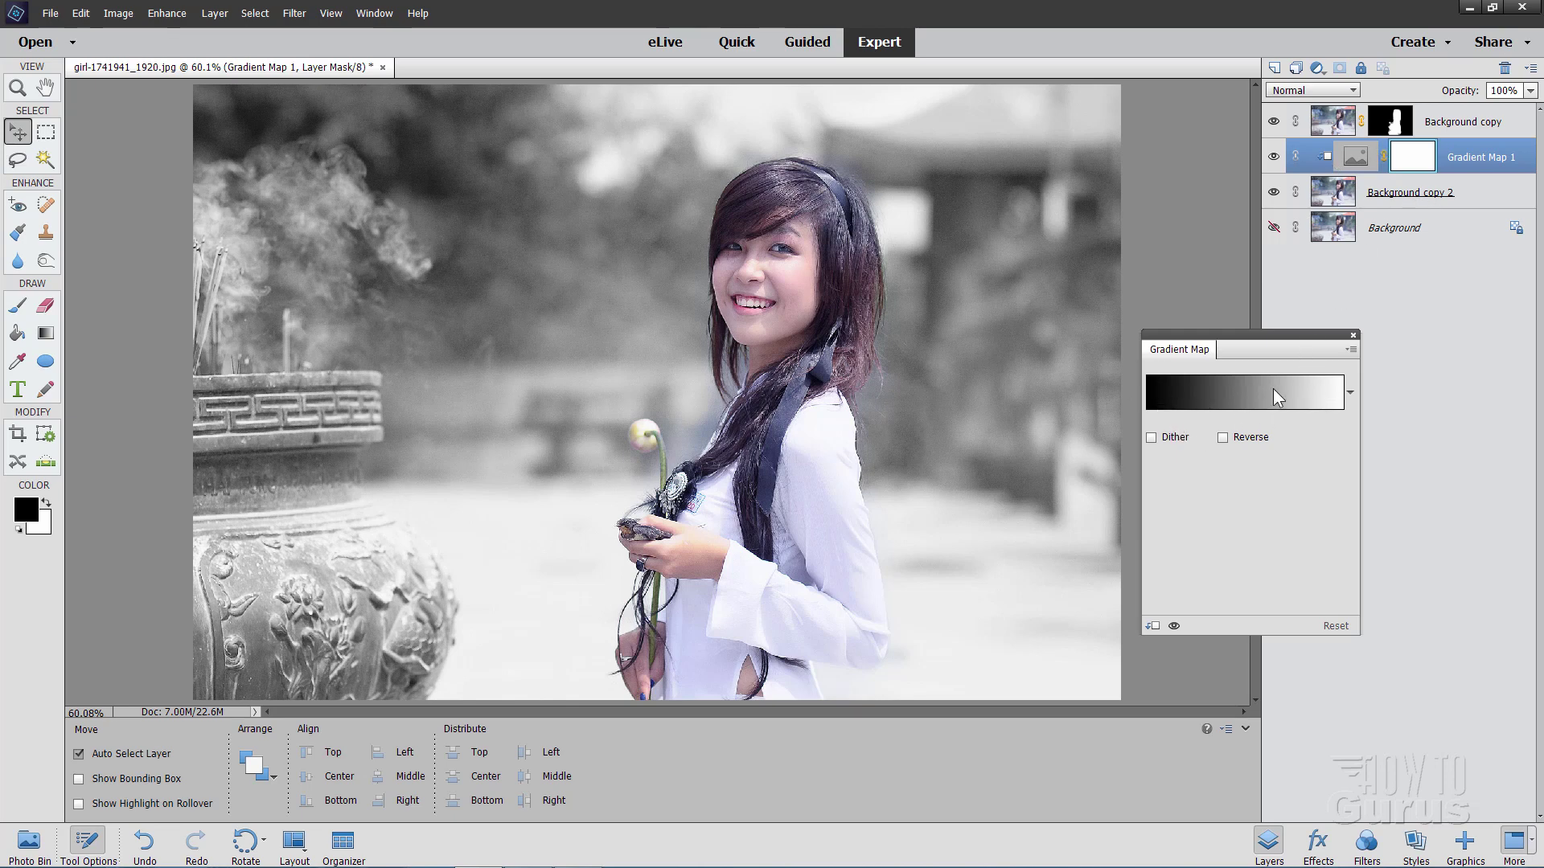
click(1350, 393)
click(1220, 508)
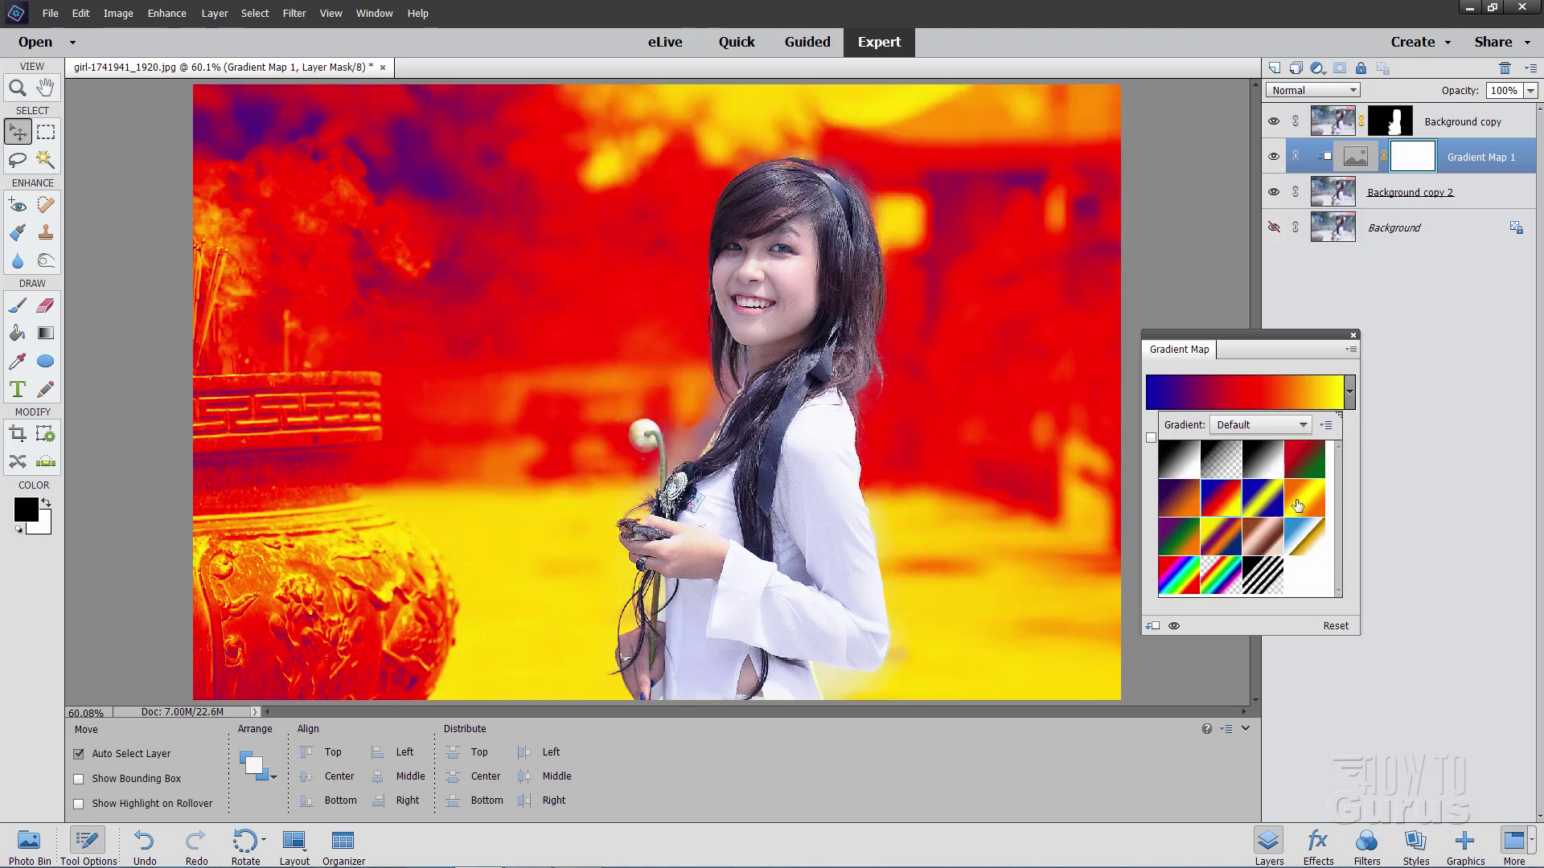
click(1192, 511)
click(1177, 547)
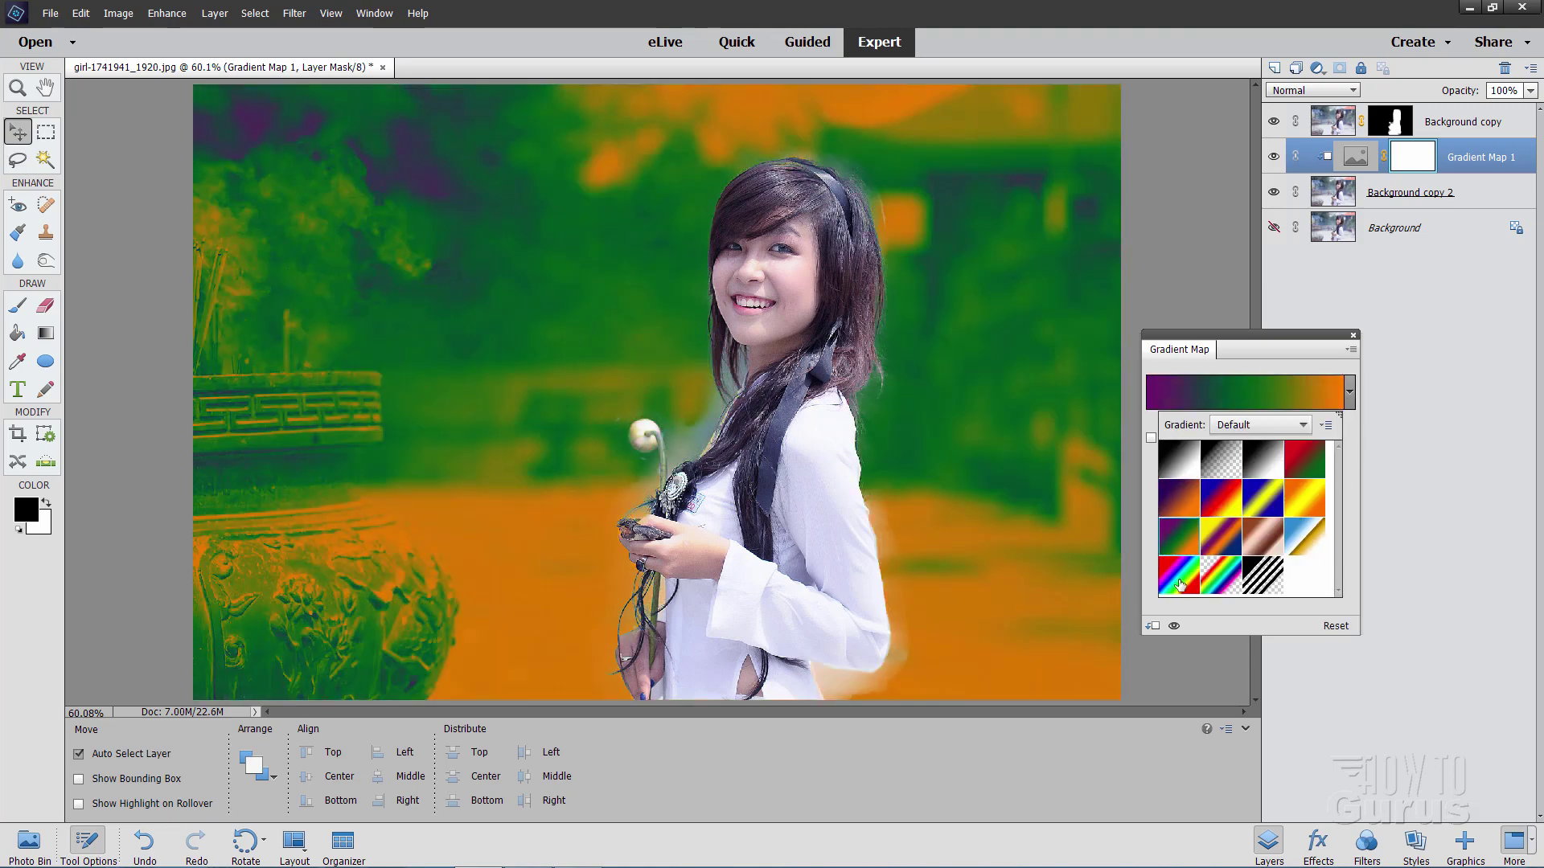
click(1219, 541)
click(1222, 583)
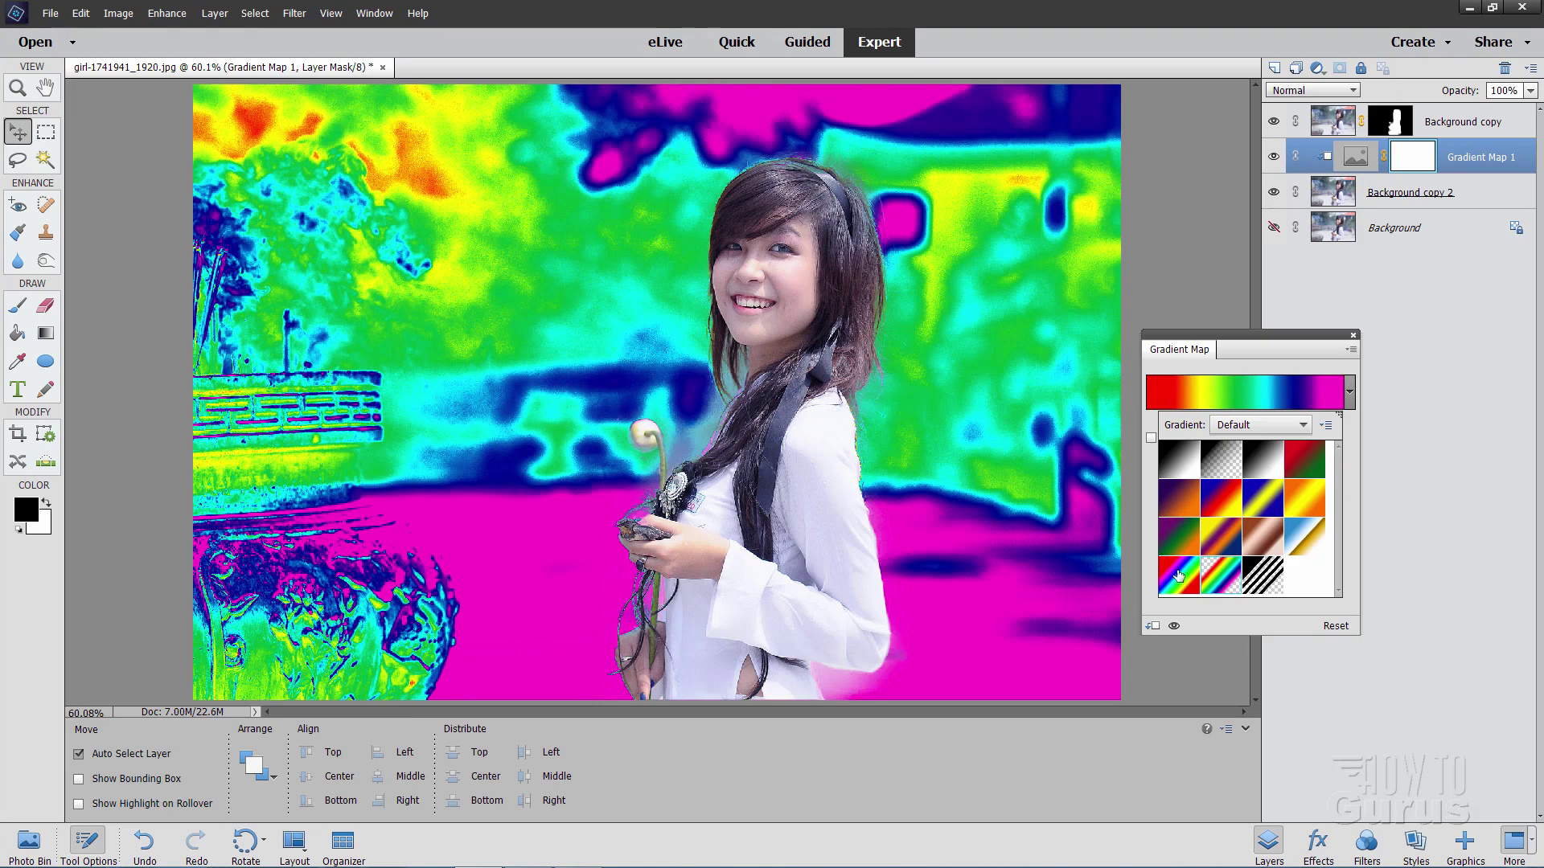
click(1179, 576)
click(1258, 583)
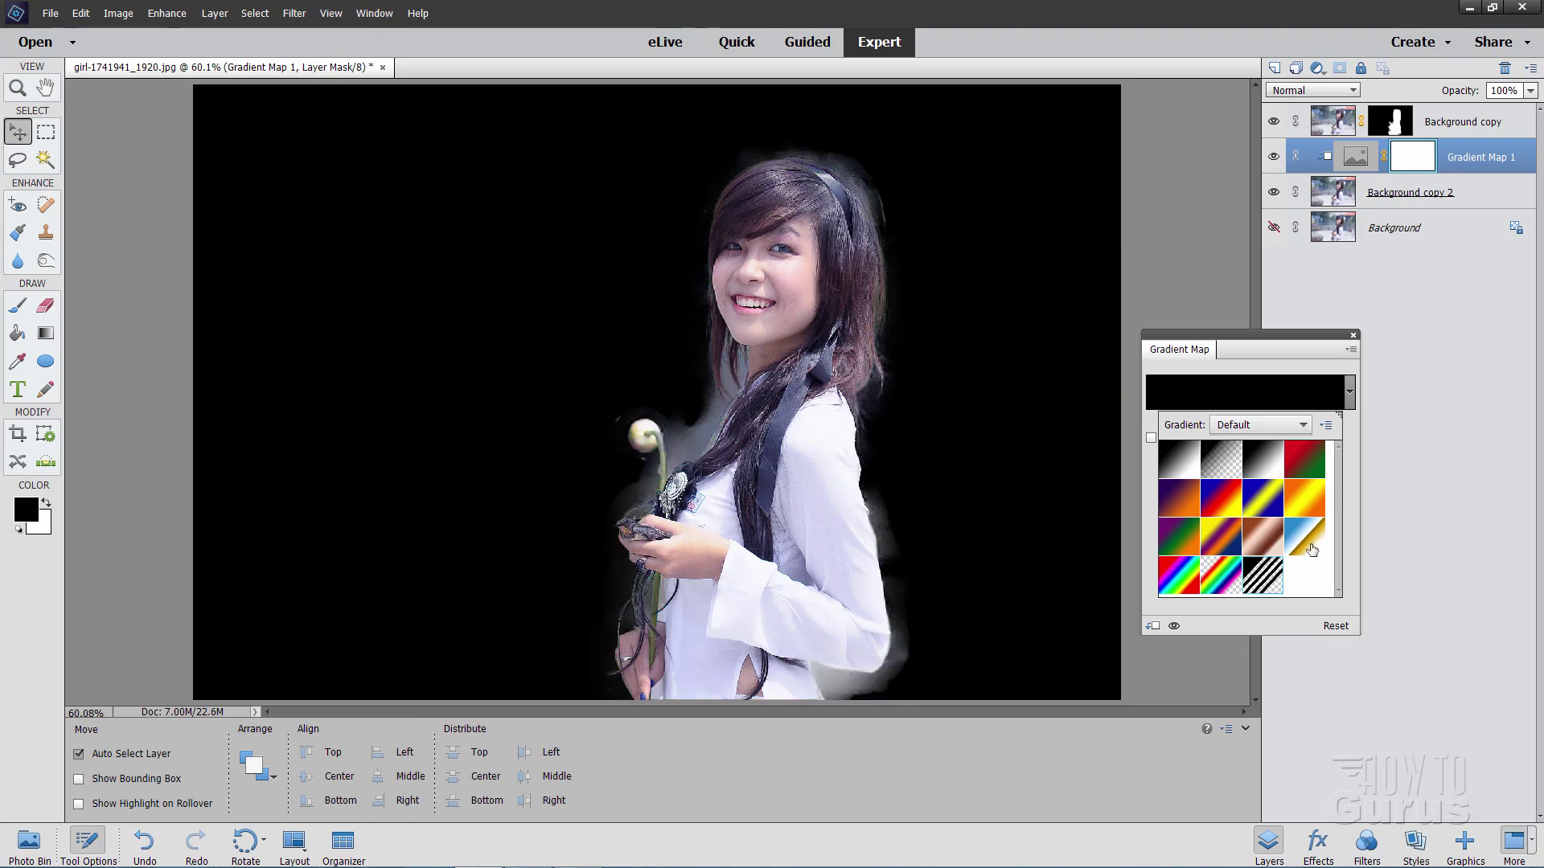
click(1310, 545)
click(1179, 460)
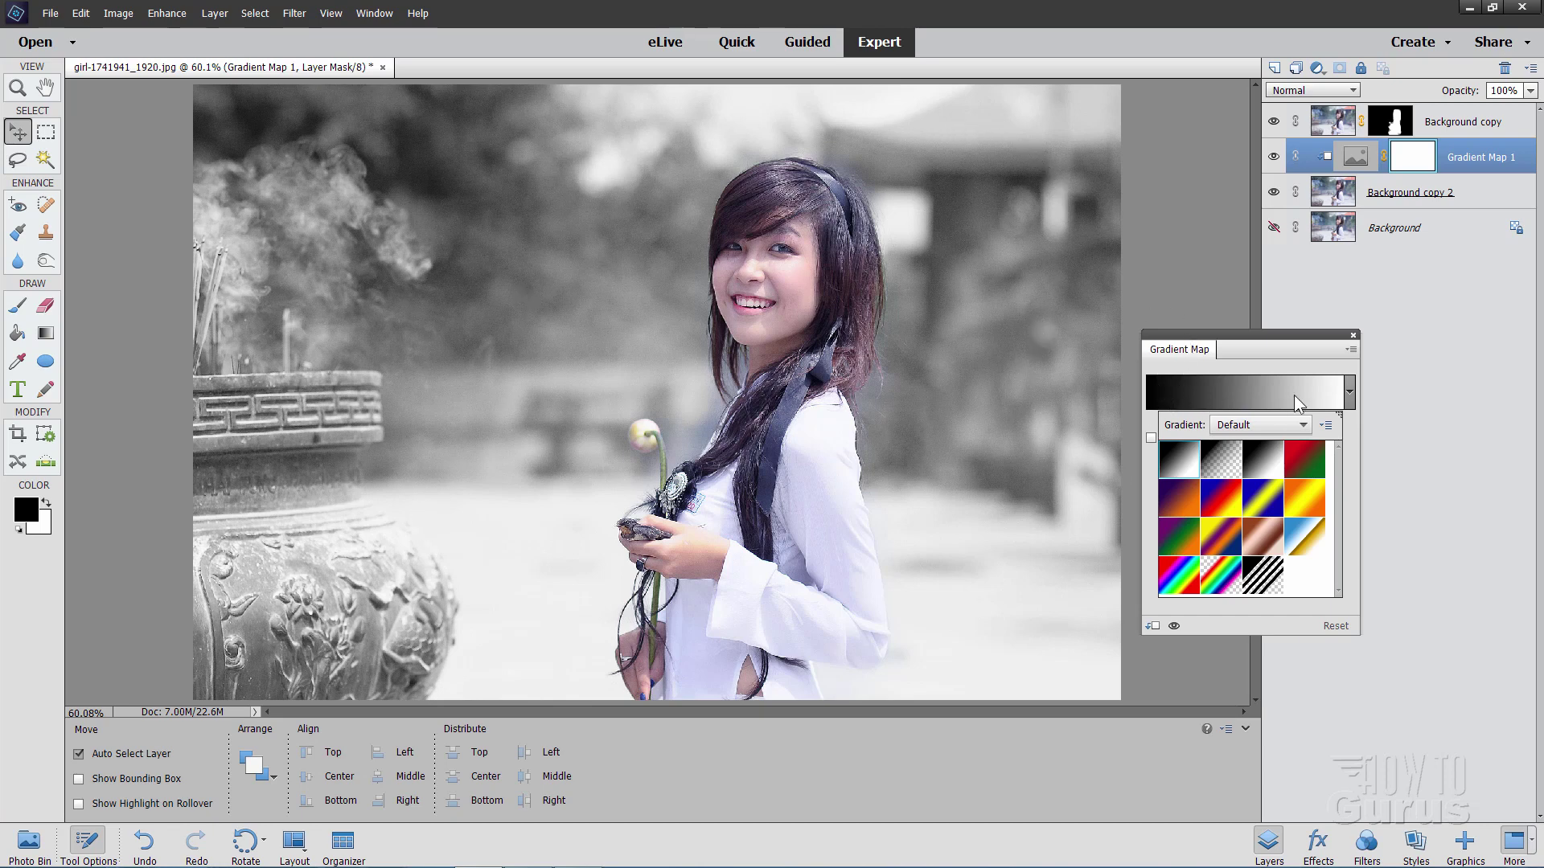
Open the gradient map's black-to-white gradient in the Gradient Editor and examine its black stop, white stop and colour midpoint
click(1242, 393)
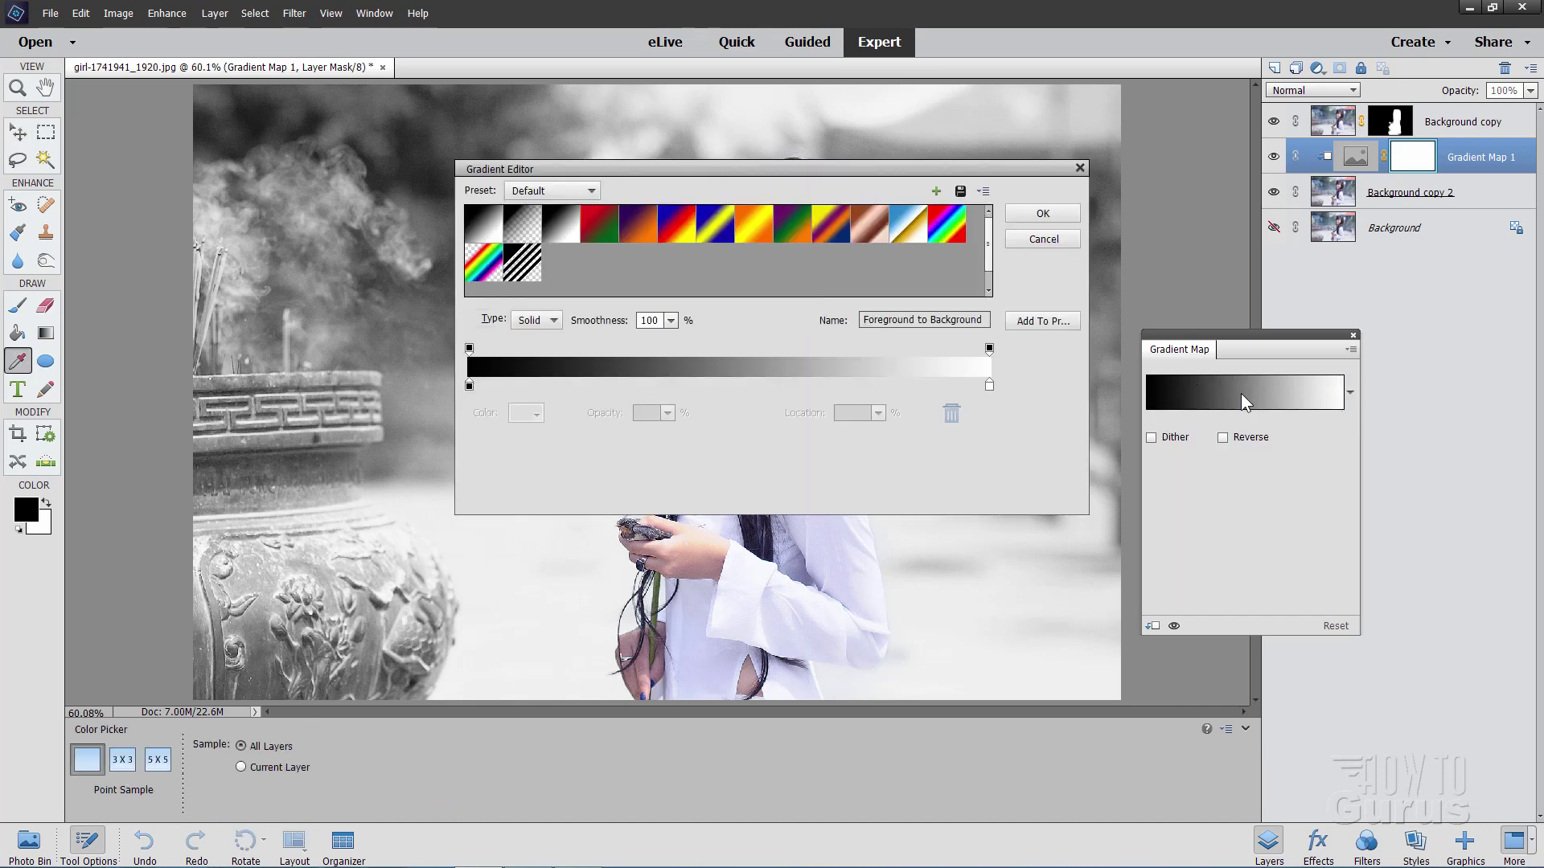
drag(682, 175, 1117, 409)
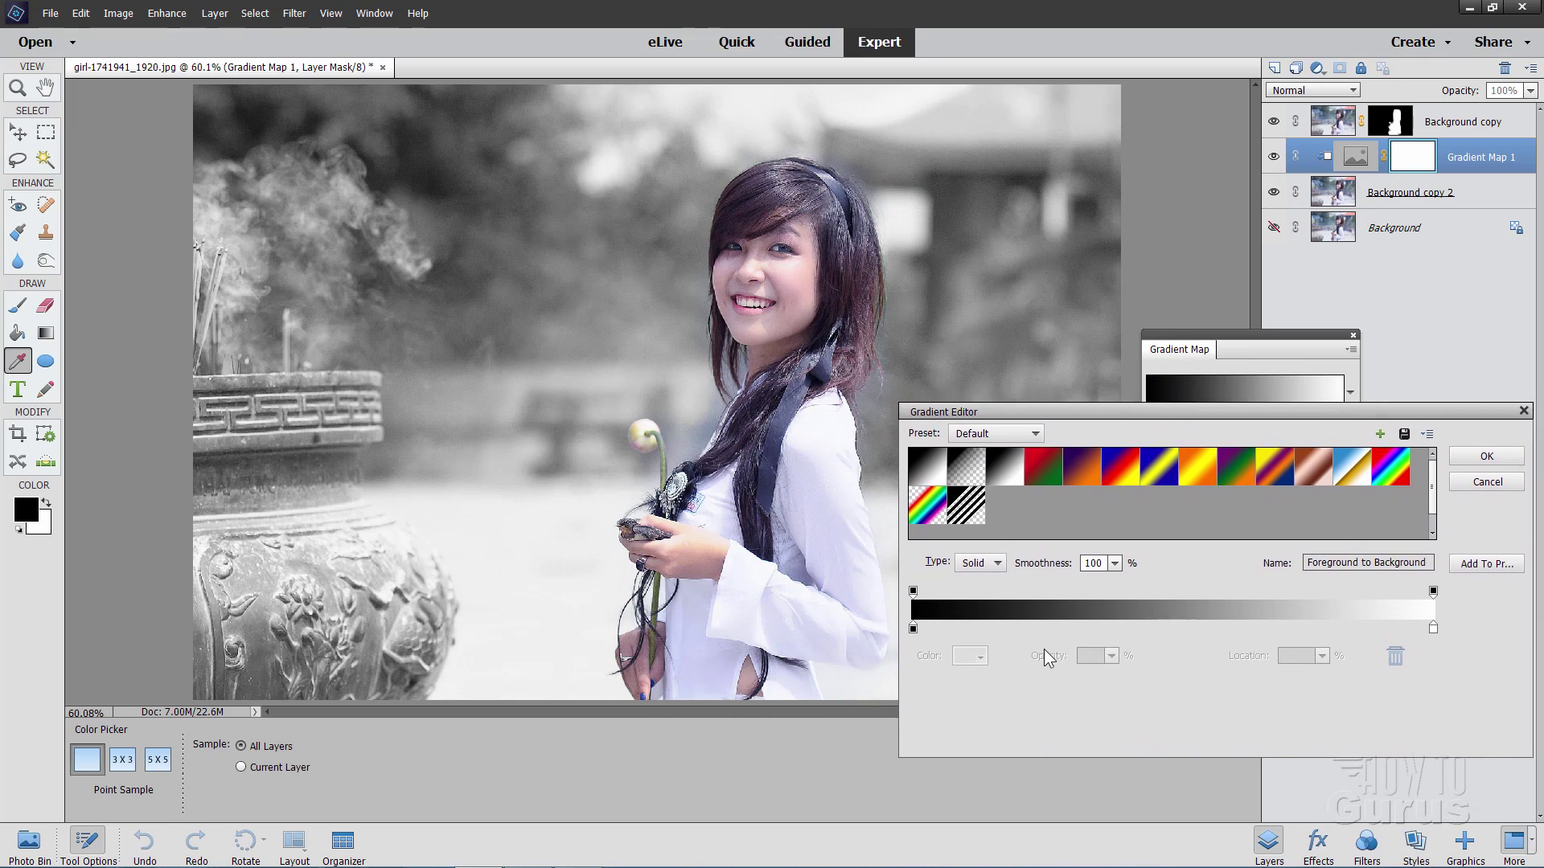
click(914, 628)
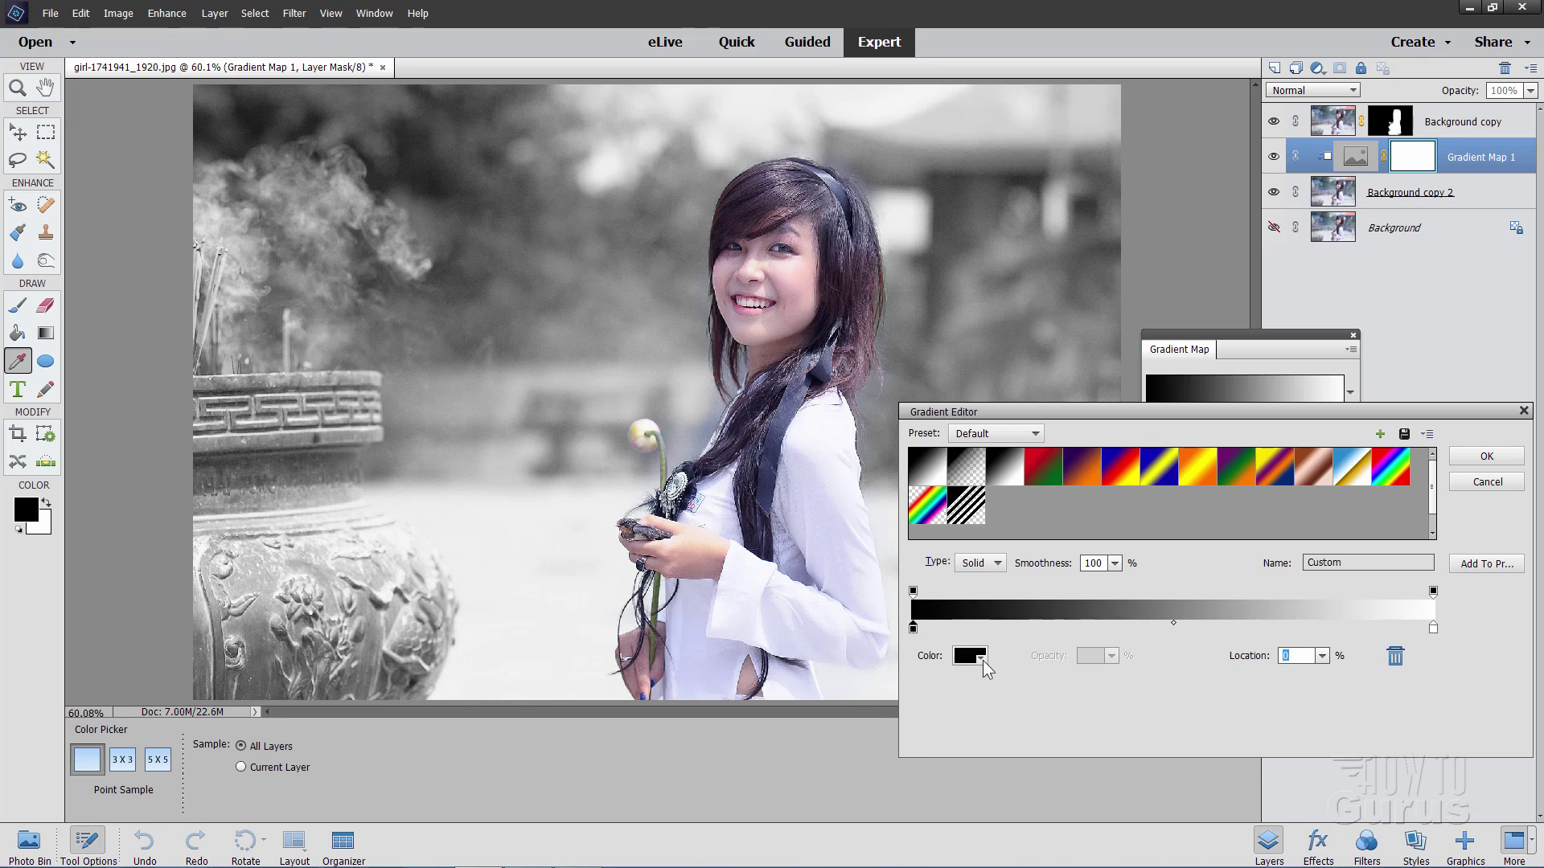
click(1433, 628)
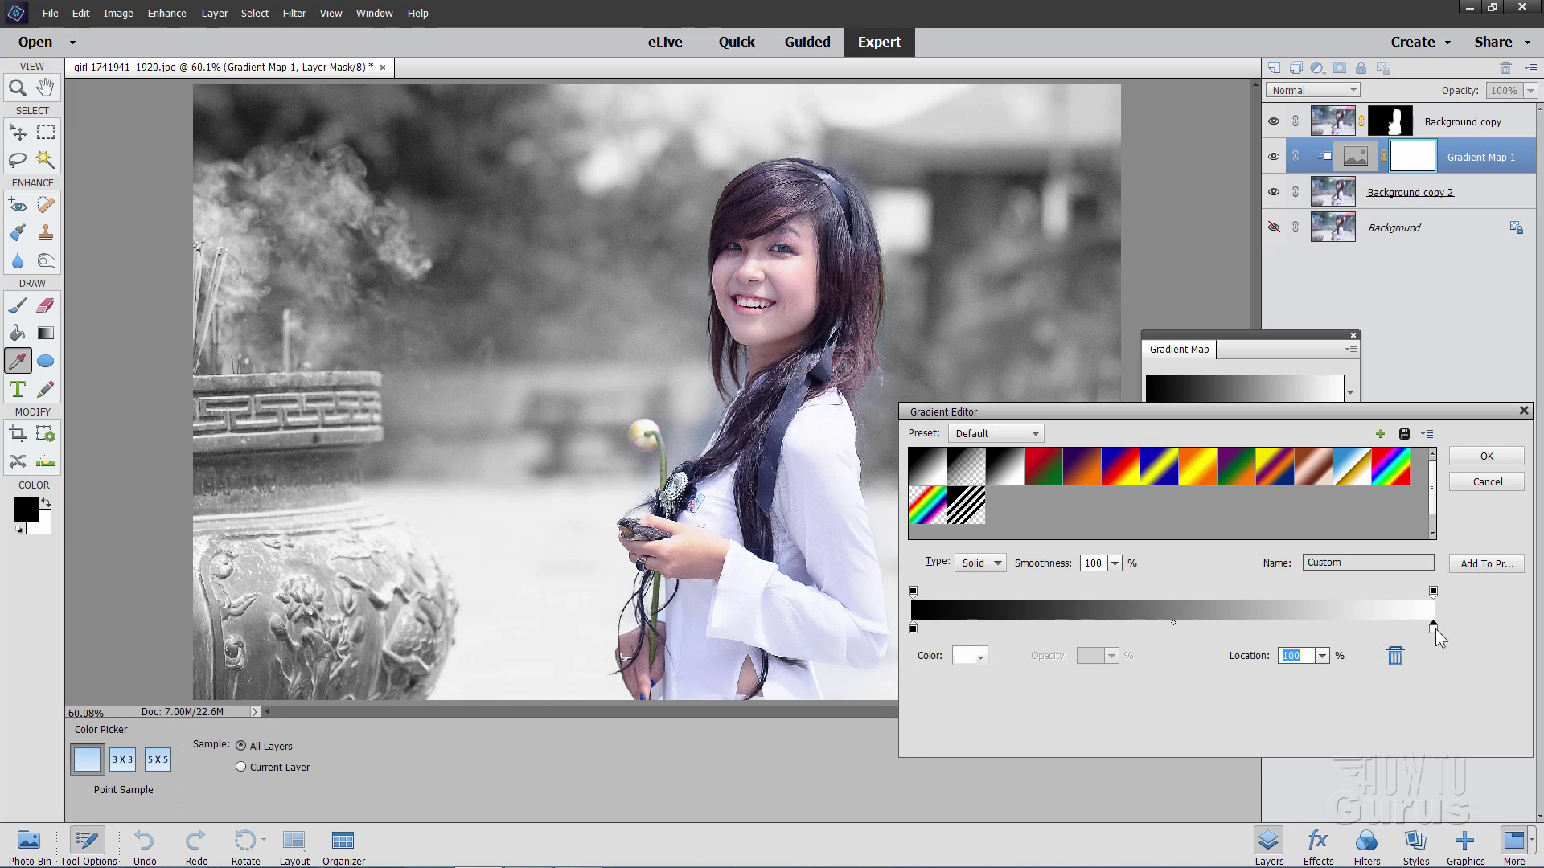
click(913, 628)
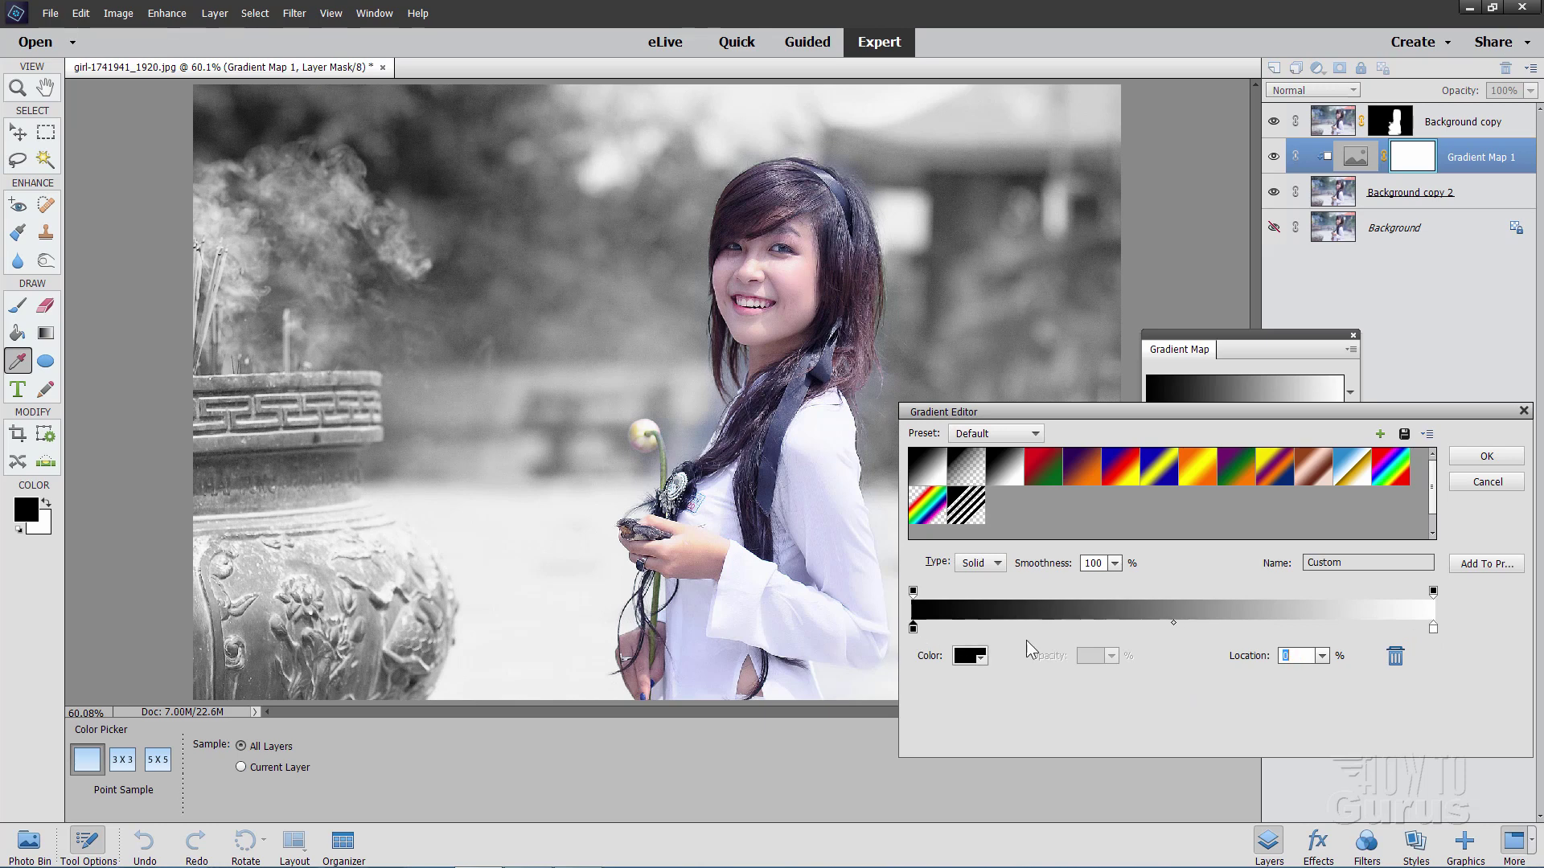
click(1433, 628)
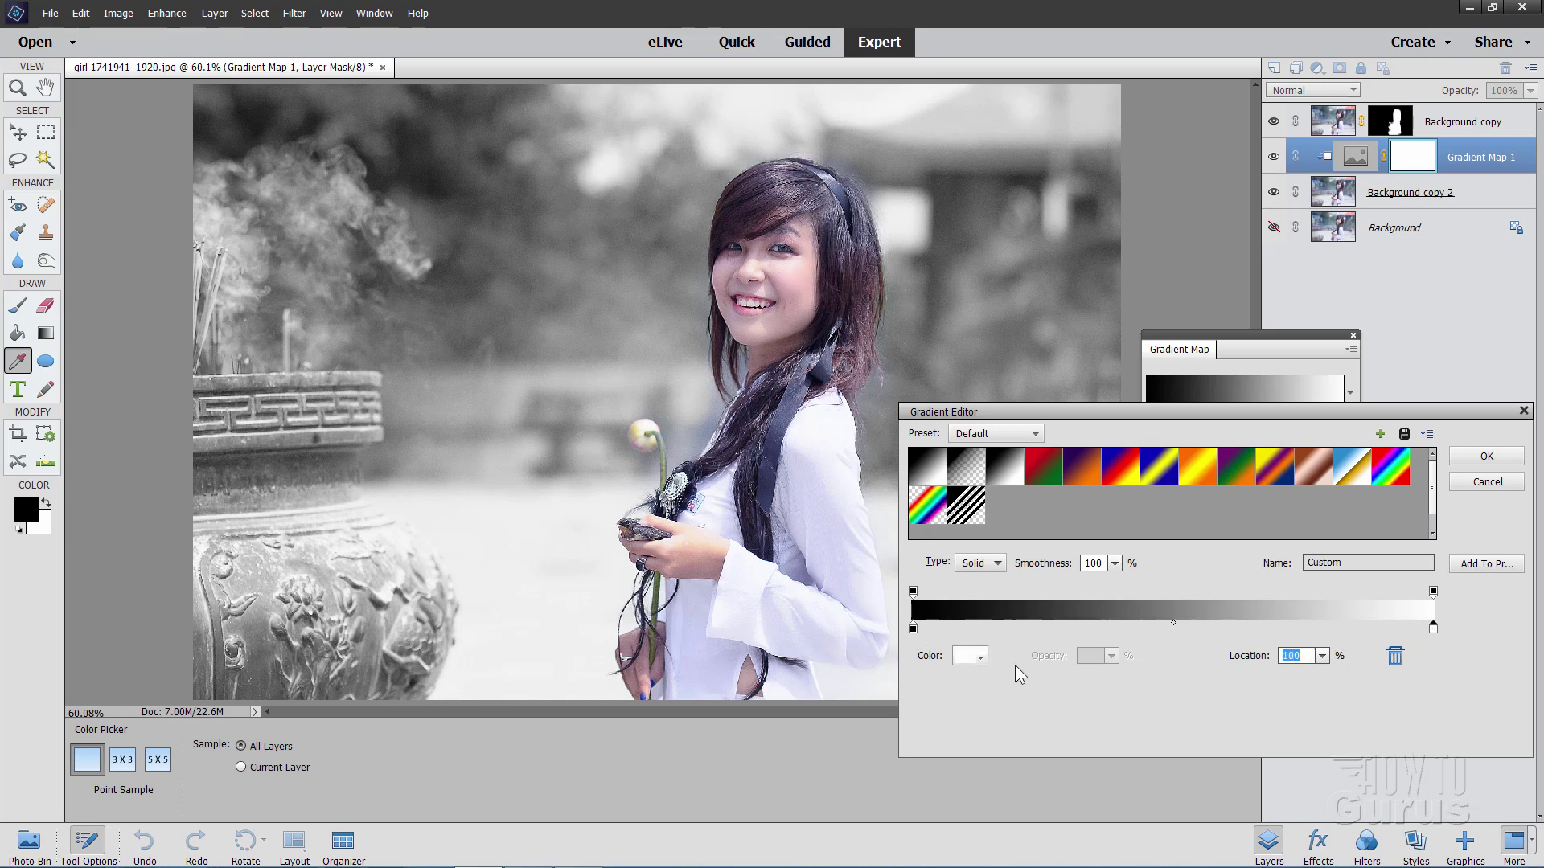
click(914, 629)
click(1174, 623)
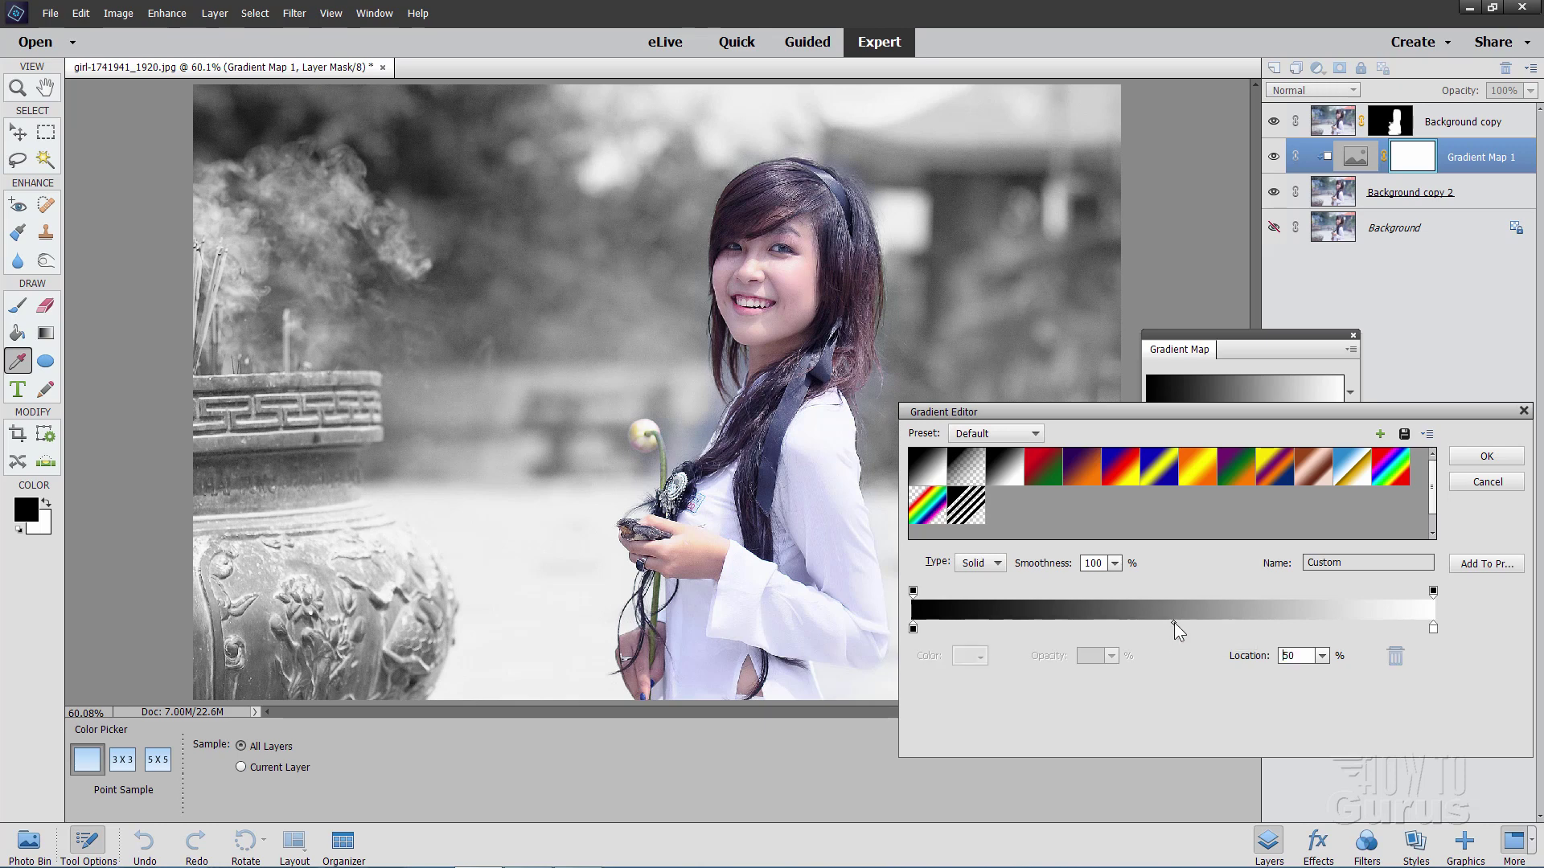
click(1174, 624)
Move the gradient's black colour stop to about 9% and its white colour stop to about 95%
click(913, 628)
drag(914, 632, 921, 631)
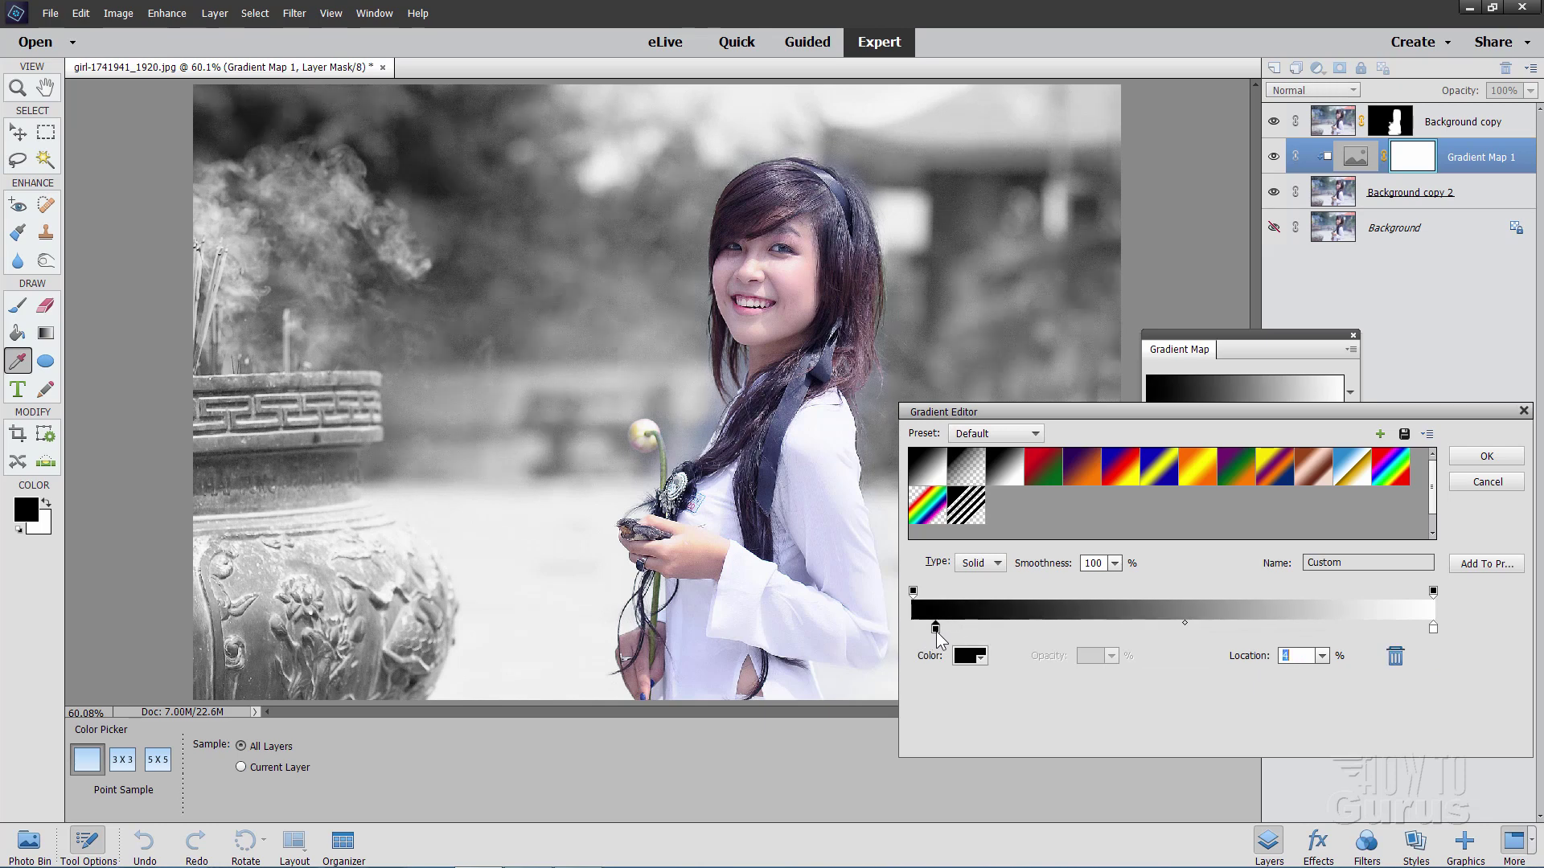
drag(937, 634, 943, 636)
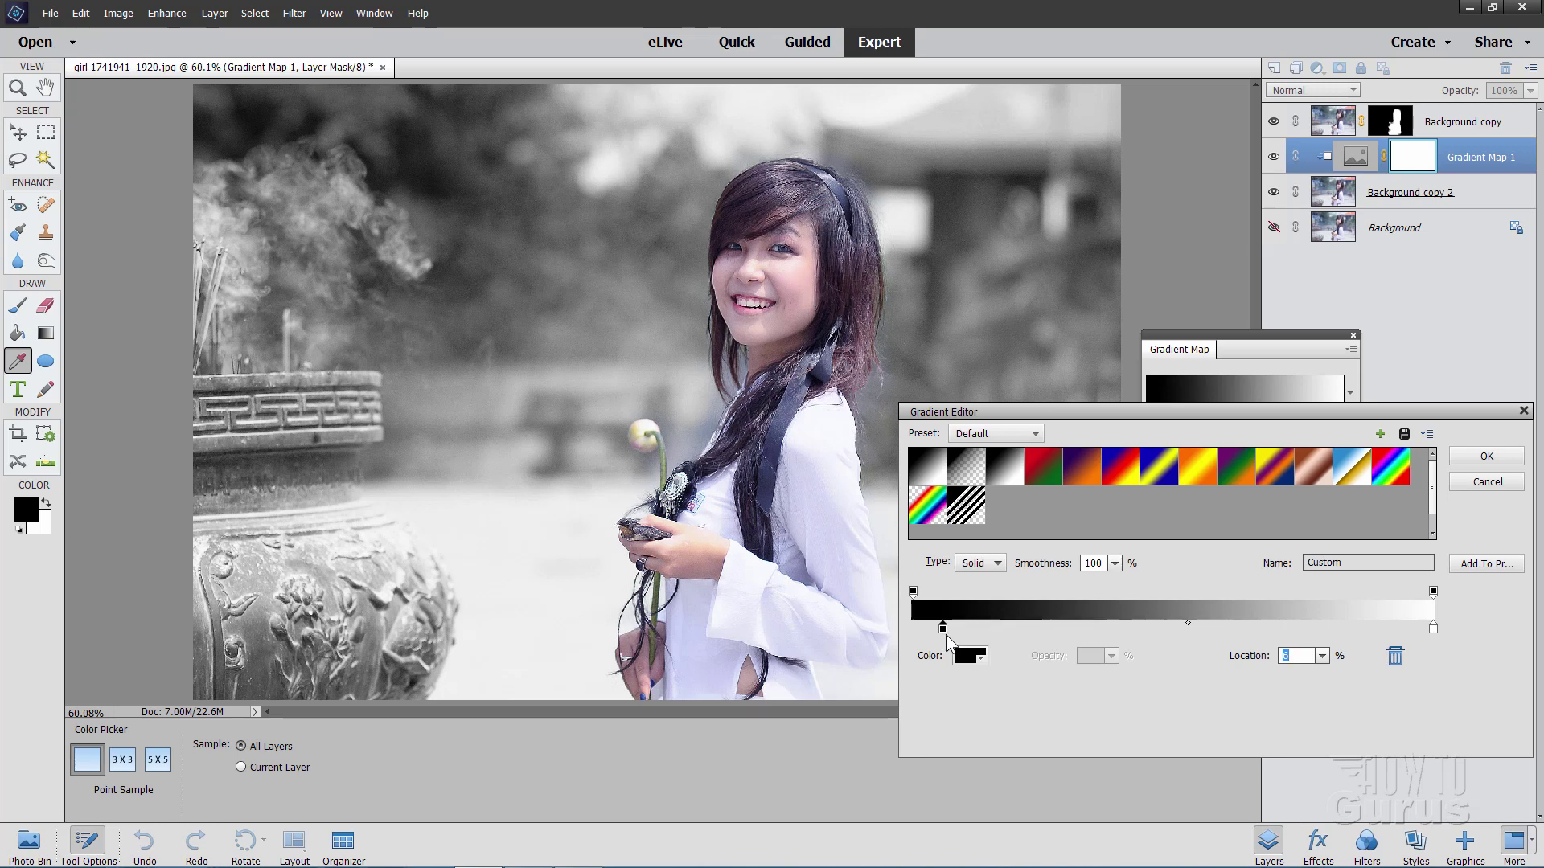
drag(944, 632, 955, 630)
click(1432, 628)
drag(1429, 627, 1407, 634)
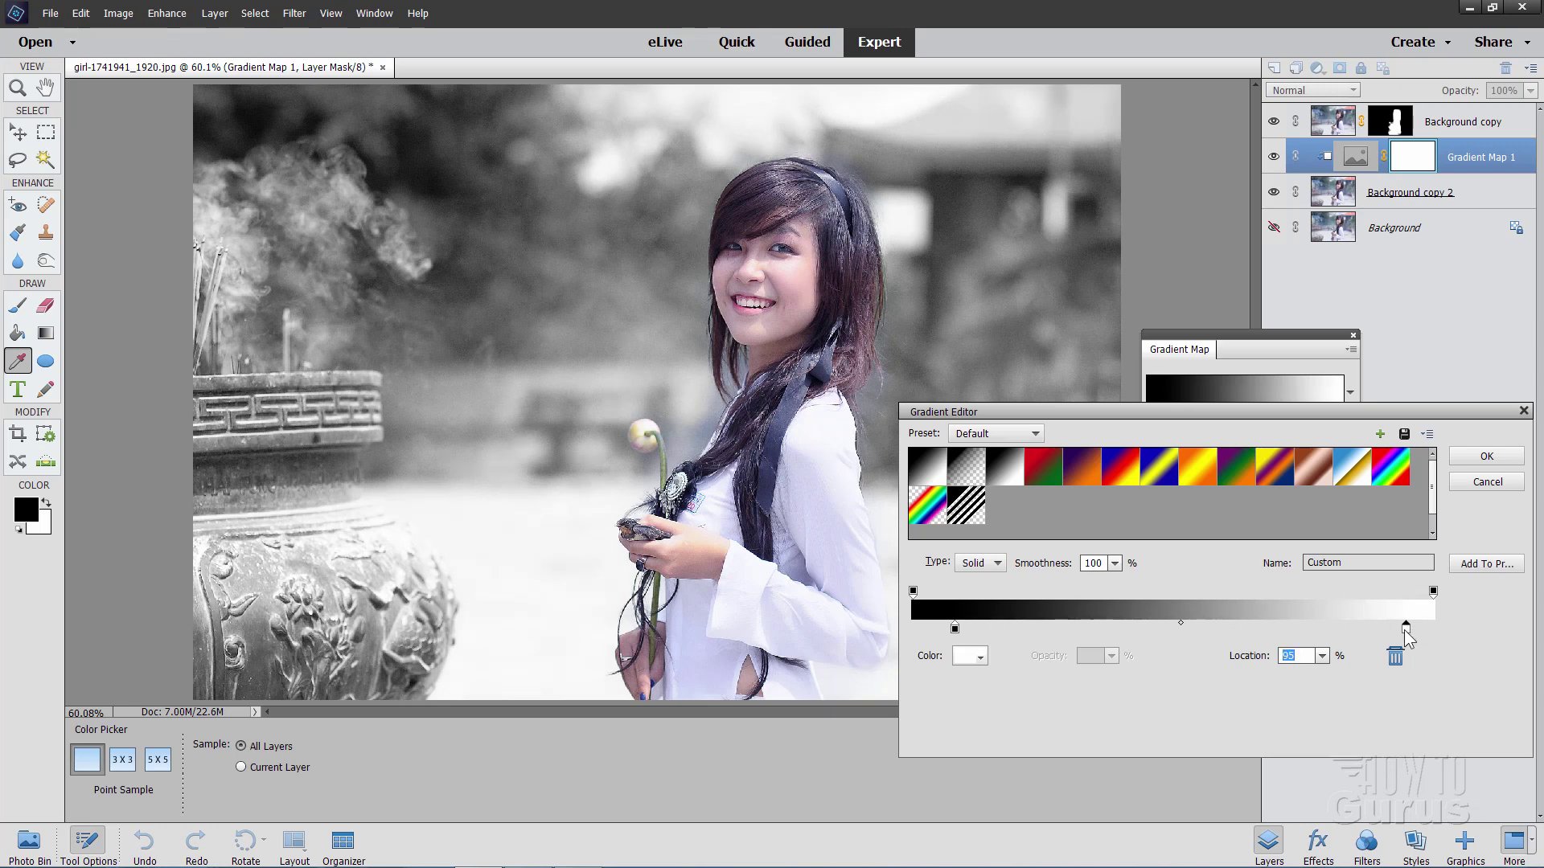
drag(1405, 631, 1407, 632)
drag(956, 628, 958, 629)
drag(1182, 624, 1176, 624)
click(1174, 631)
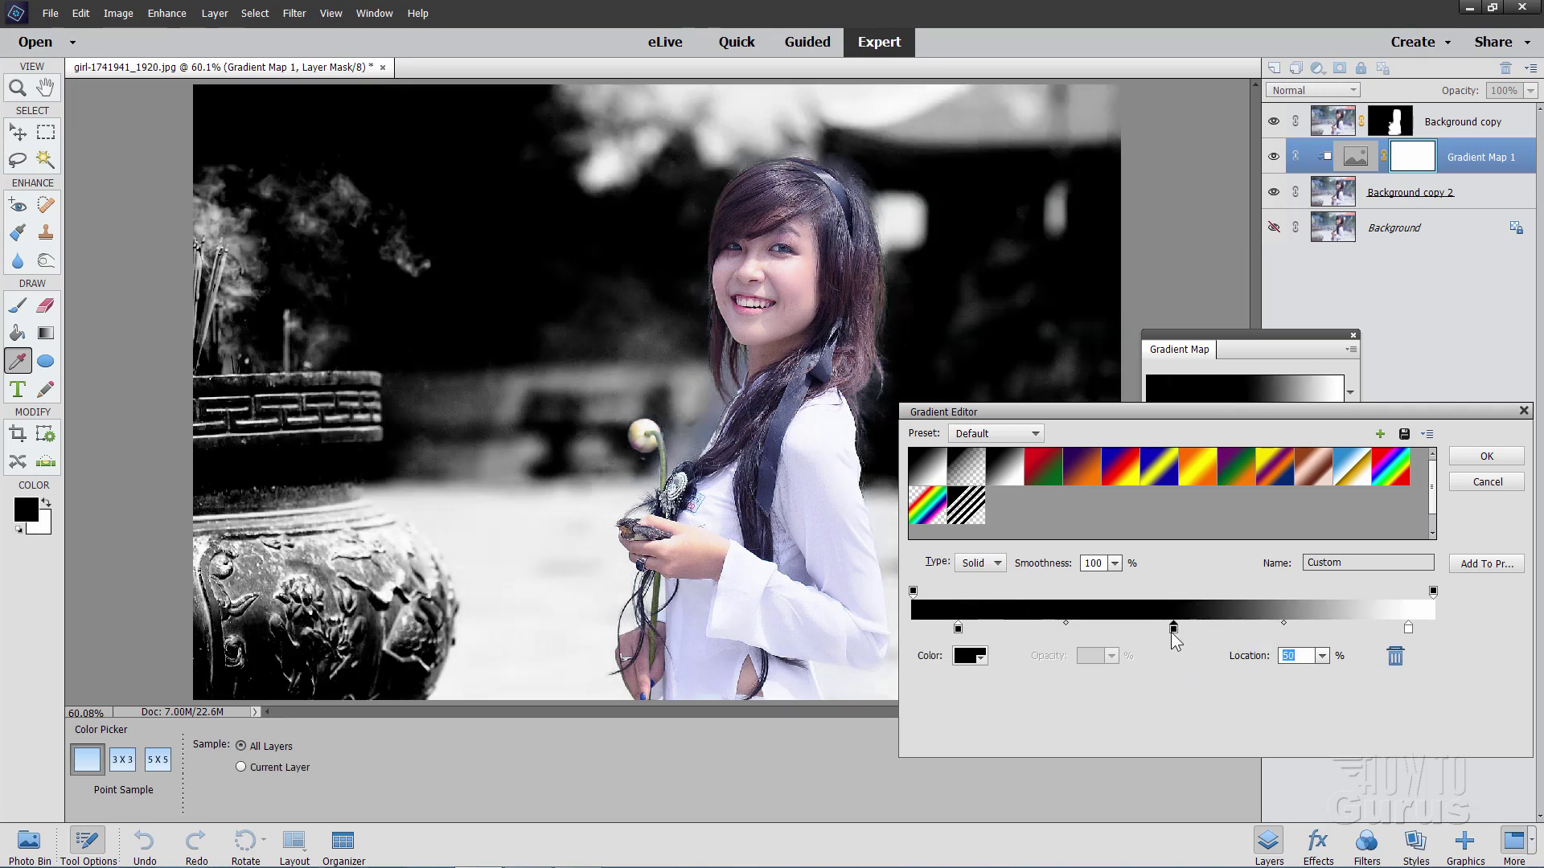
drag(1174, 645, 1169, 696)
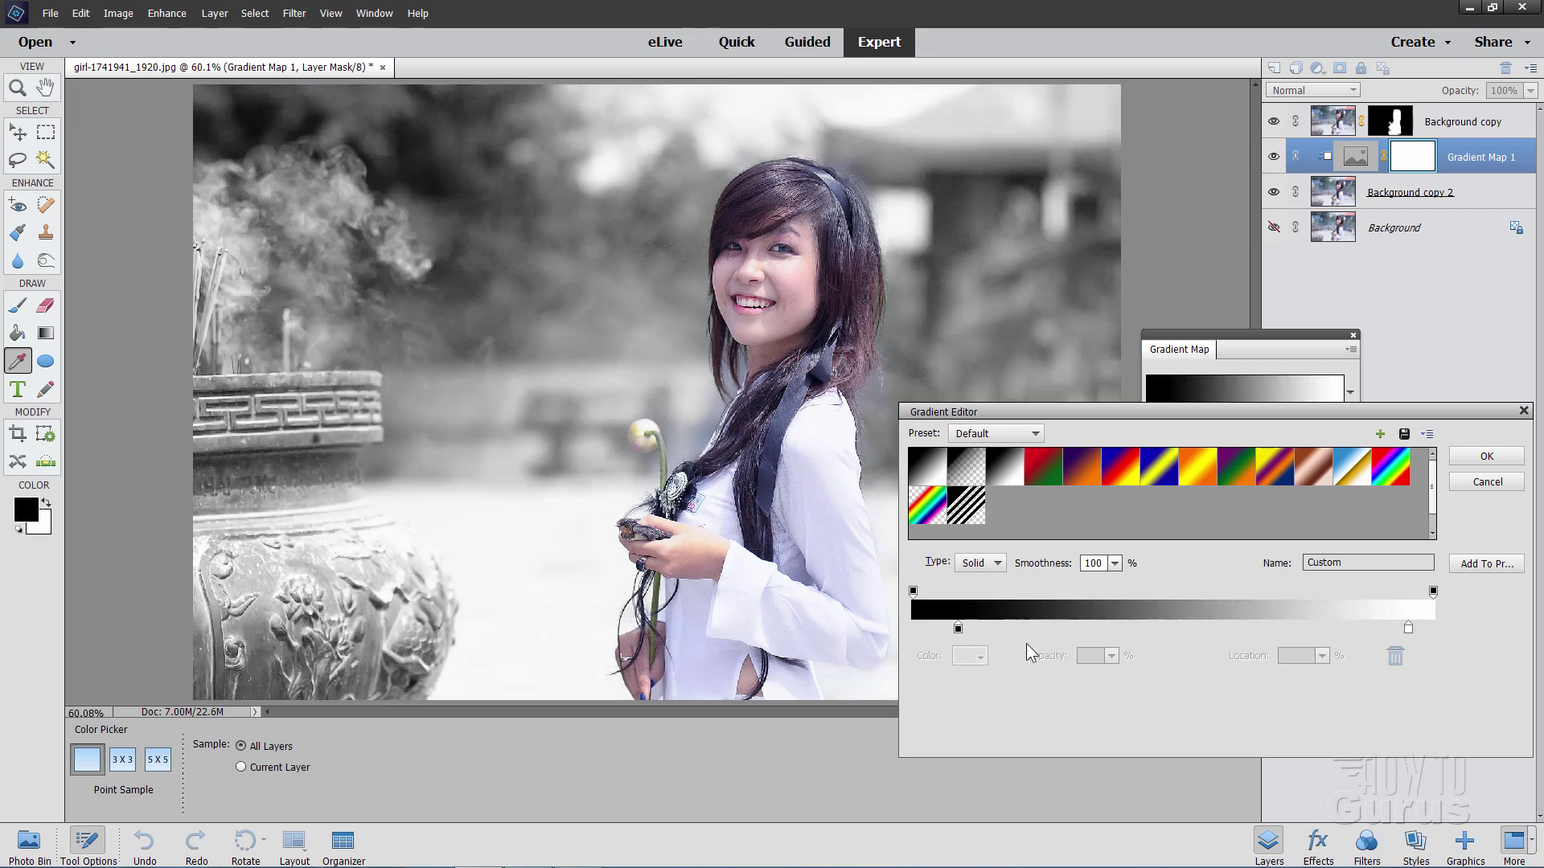
Set the colour midpoint between the black and white stops to 54% and apply the custom gradient
click(958, 629)
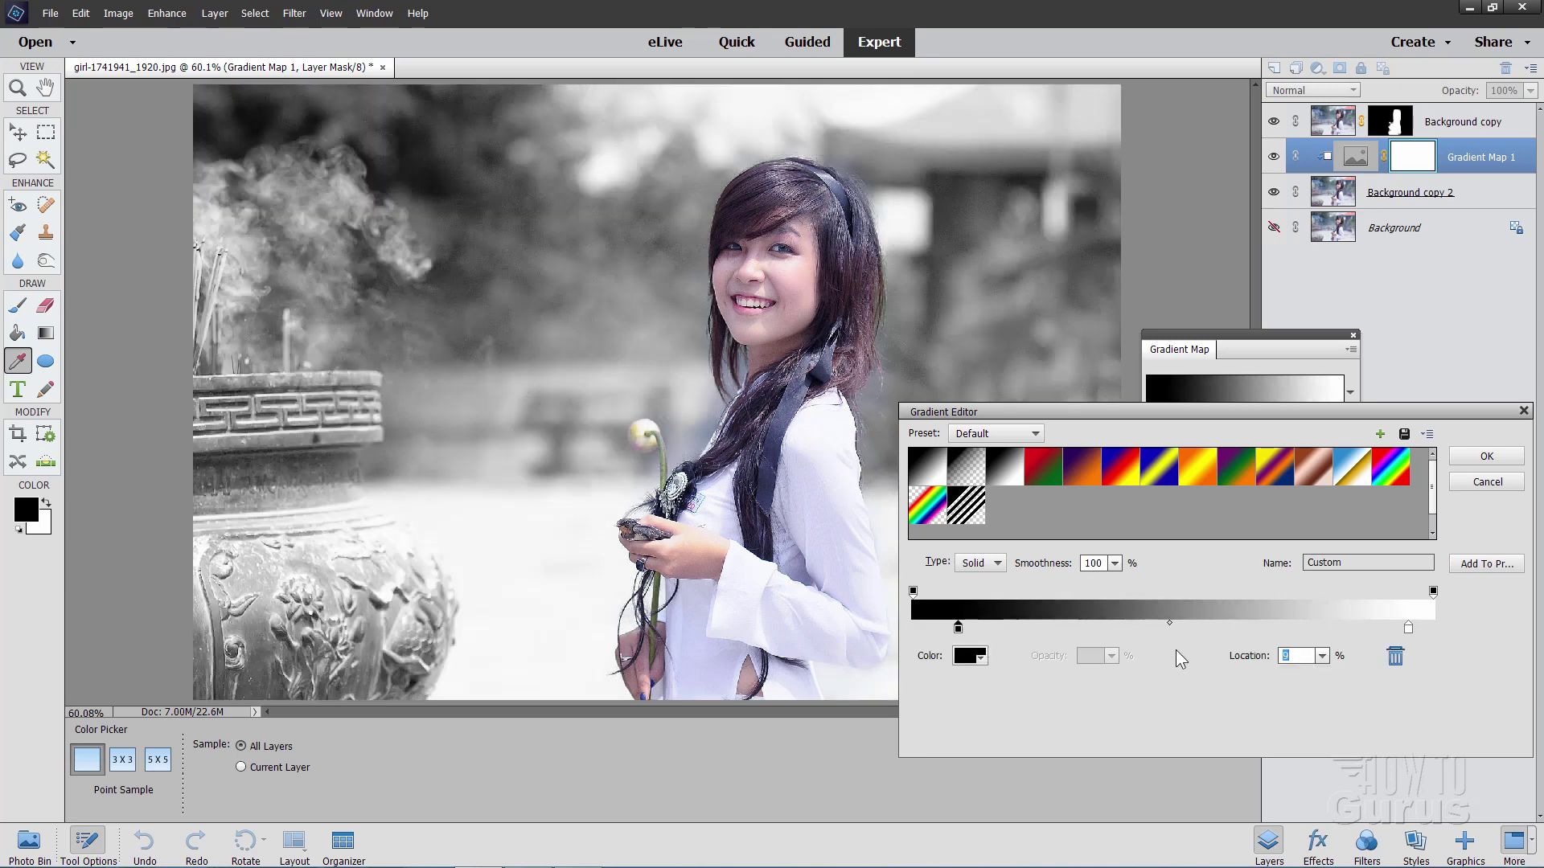
click(1170, 629)
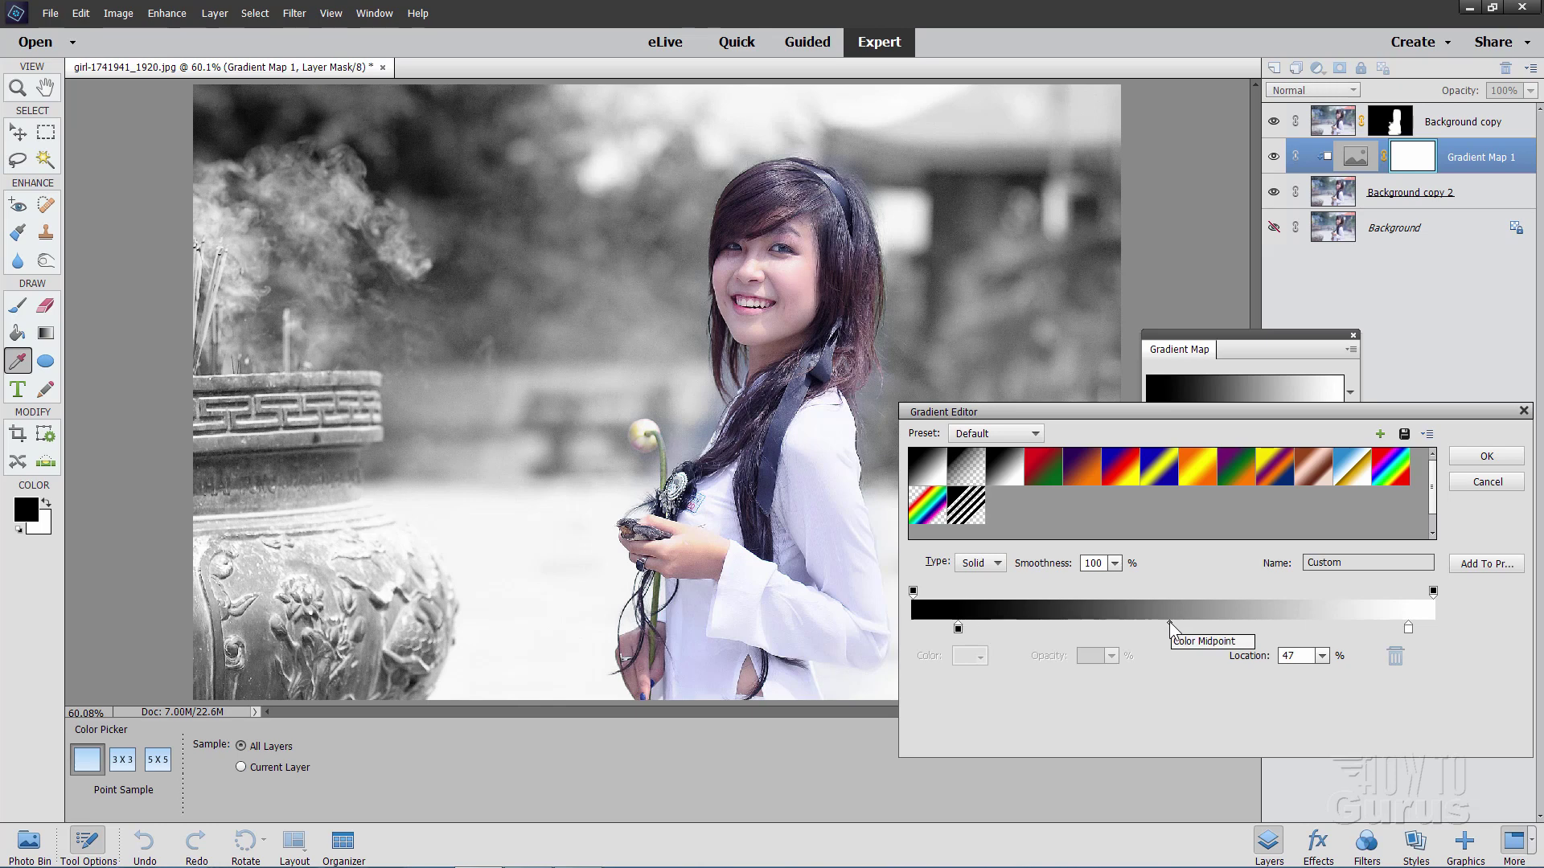
drag(1169, 621, 1203, 626)
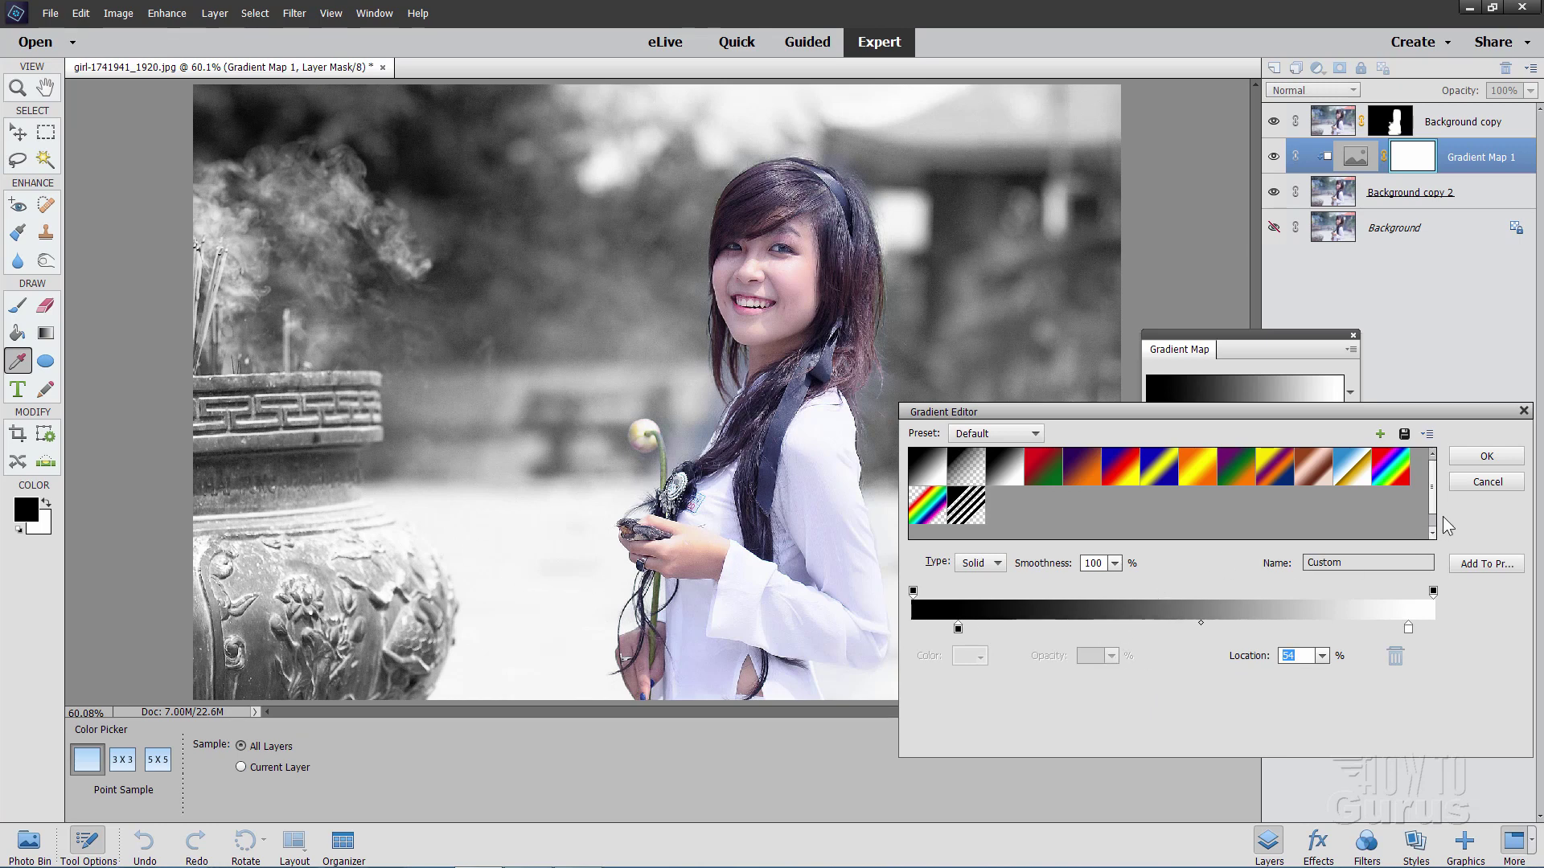
click(1484, 459)
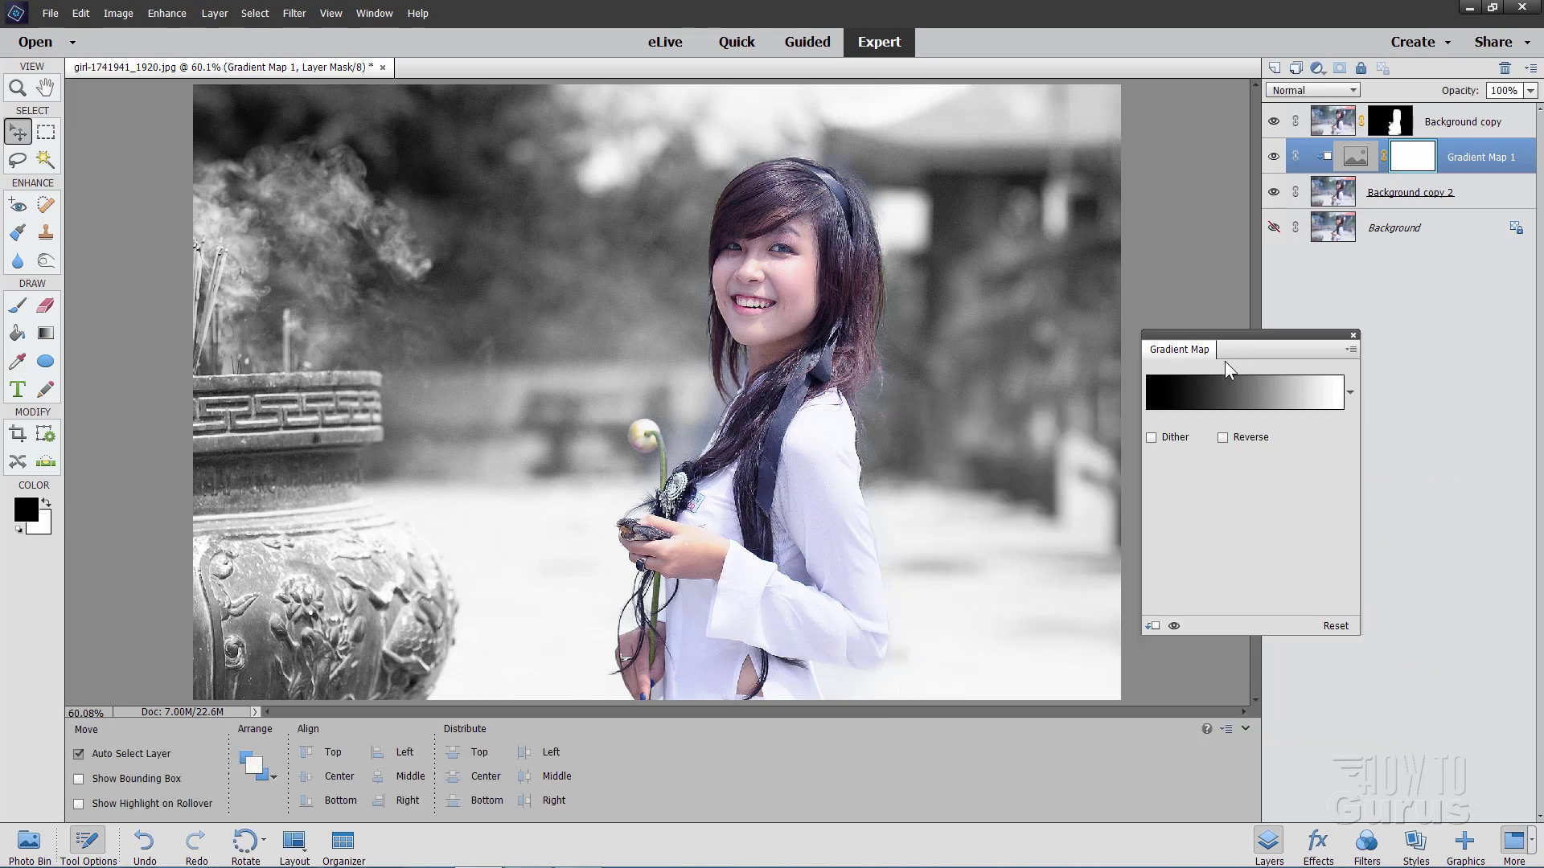
click(1355, 334)
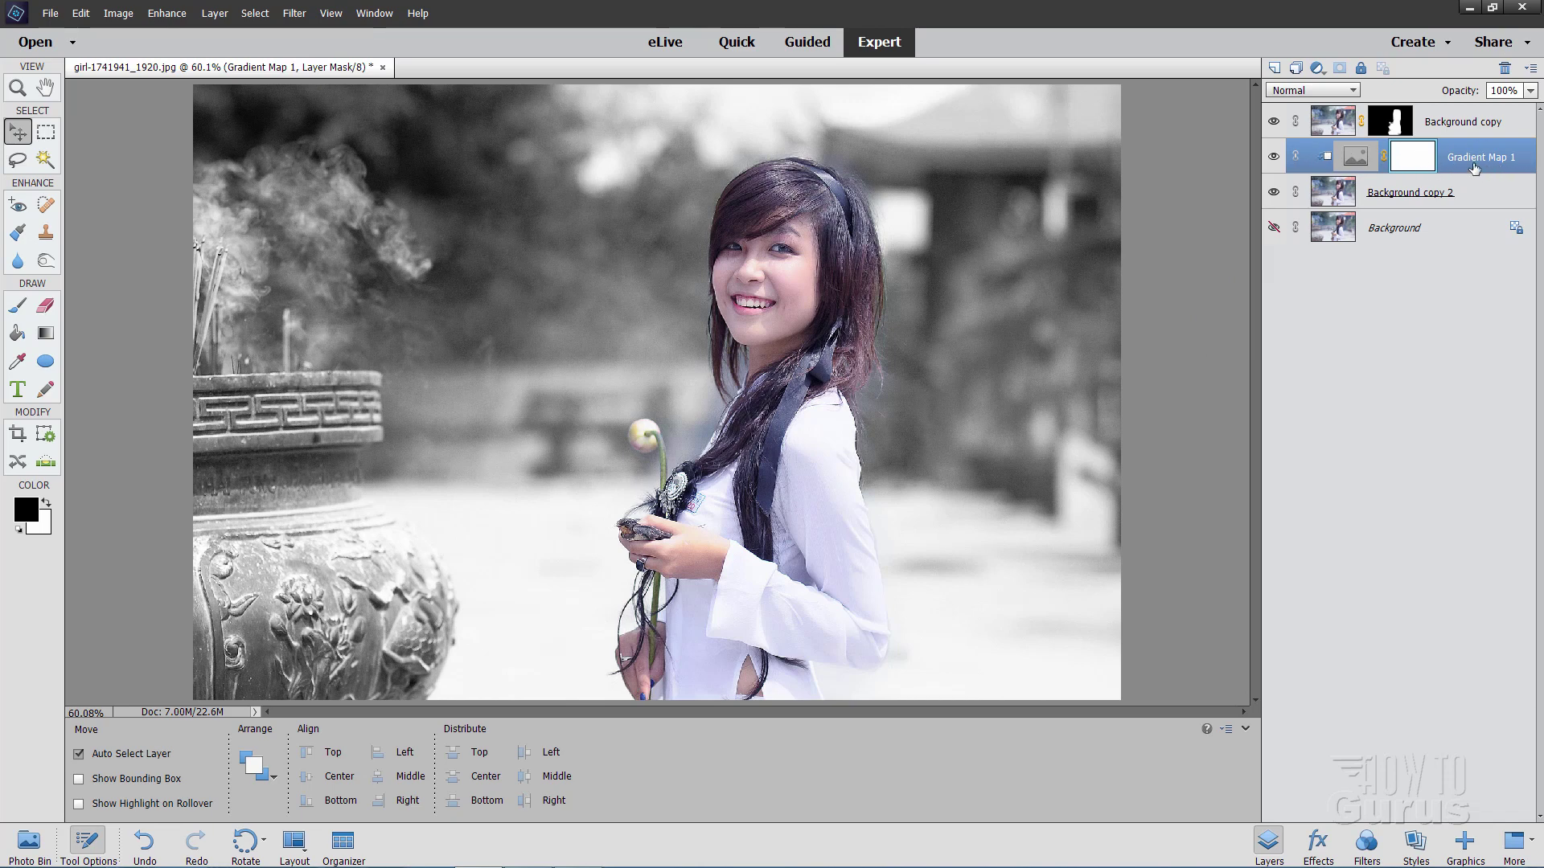
Reopen the Gradient Map 1 settings to review the custom gradient in the Gradient Editor, and close them without changes
click(1359, 158)
double_click(1358, 161)
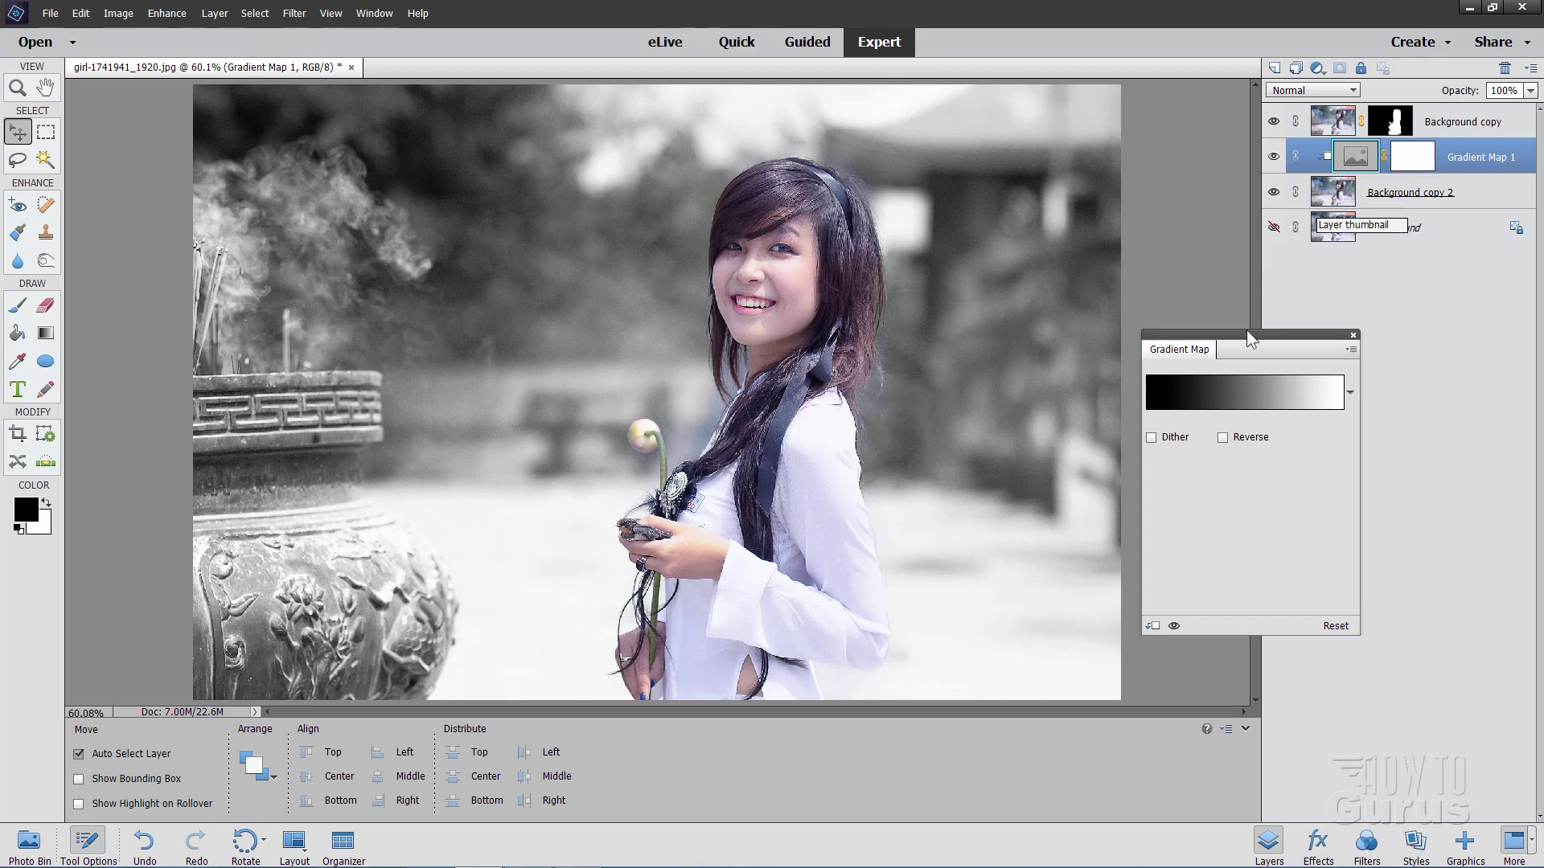
click(1238, 392)
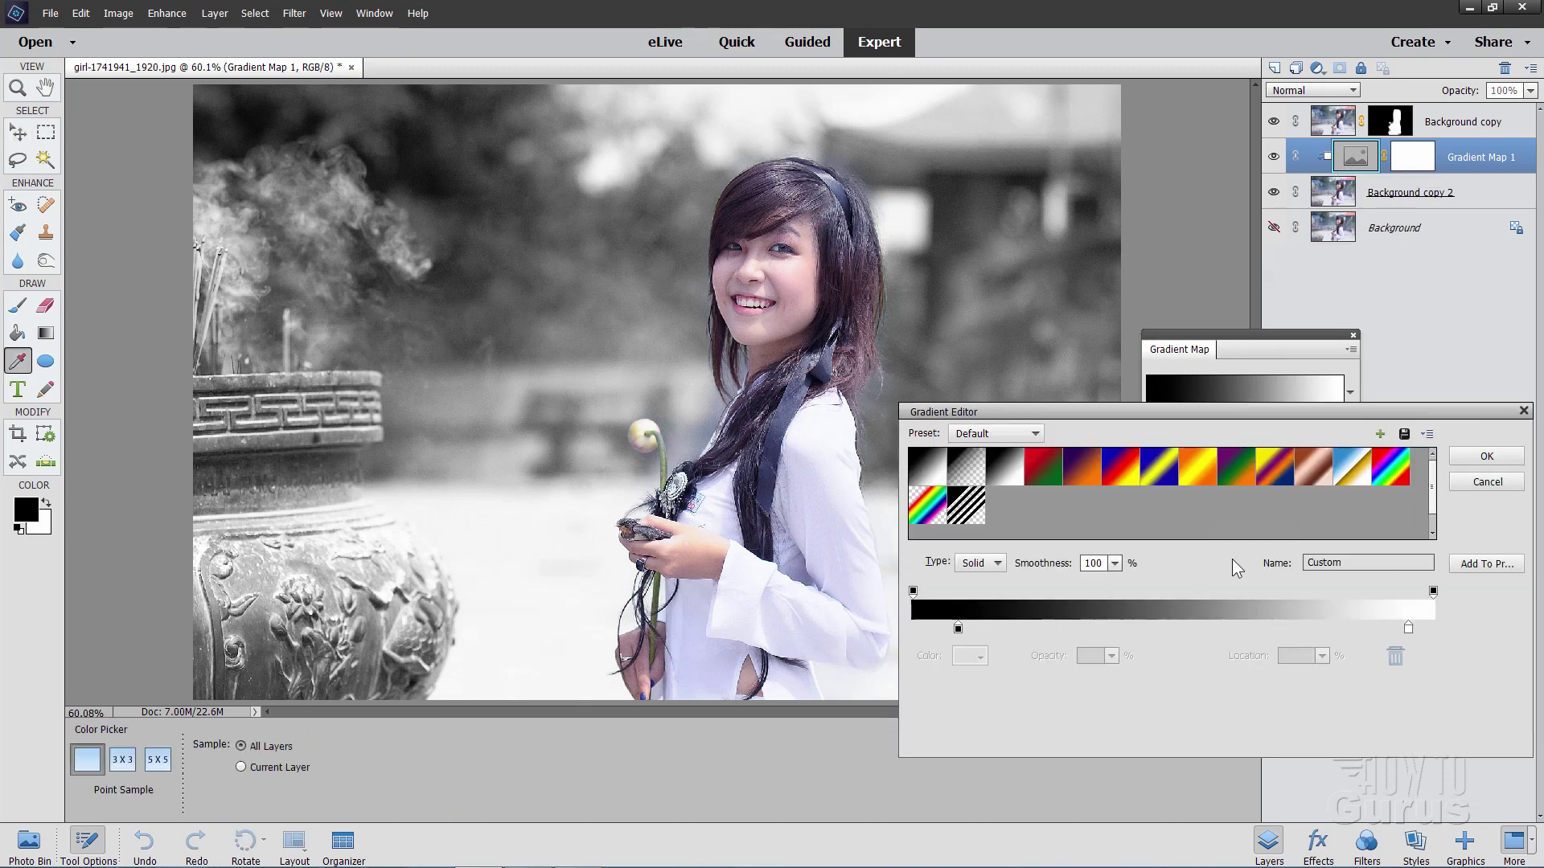
click(1476, 485)
click(1354, 335)
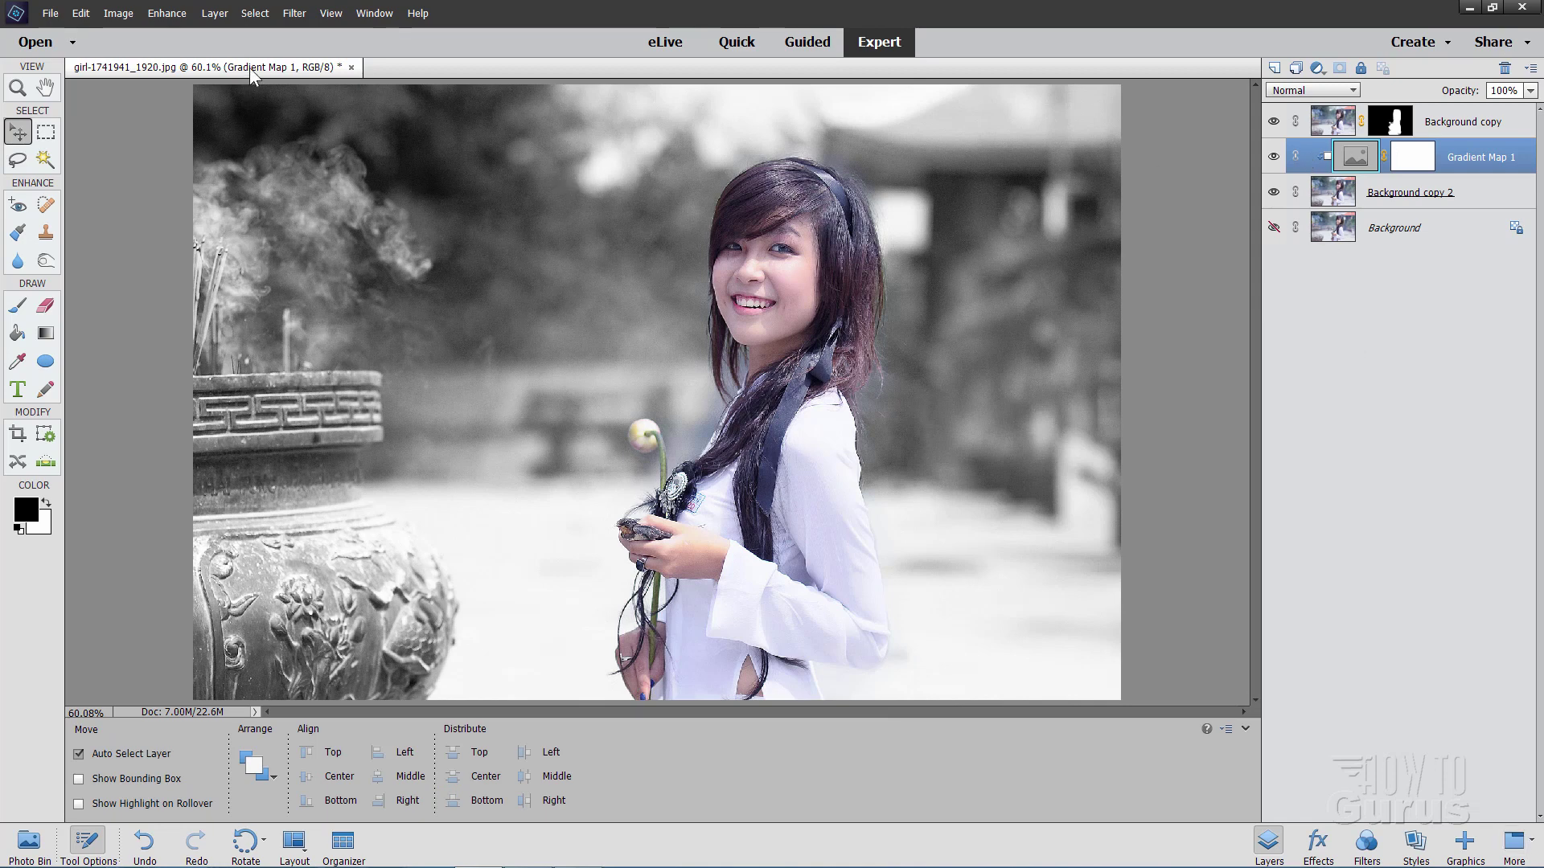
click(294, 13)
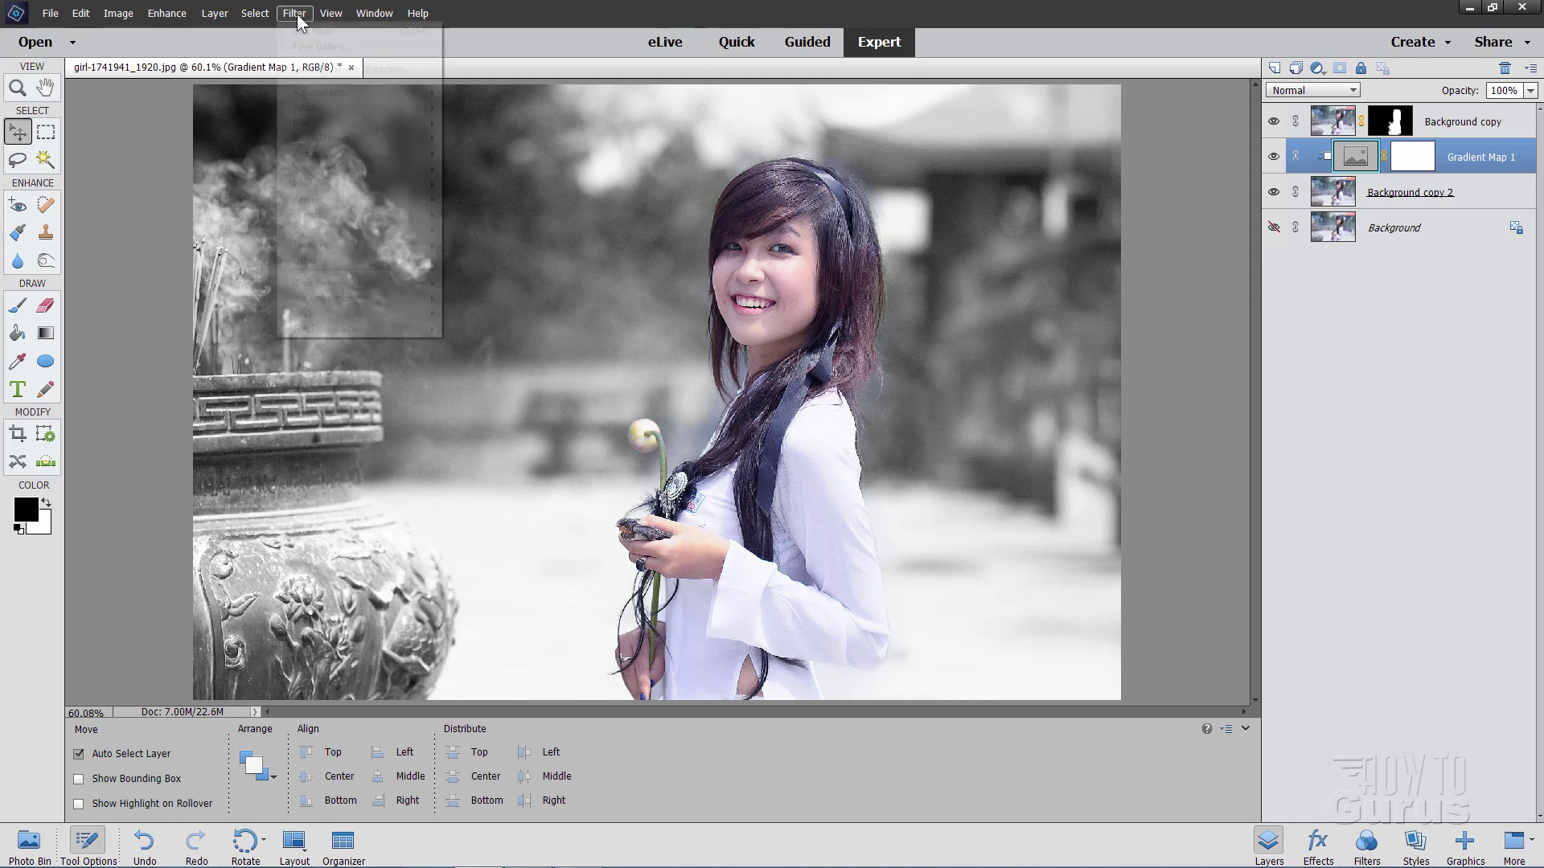
click(1158, 207)
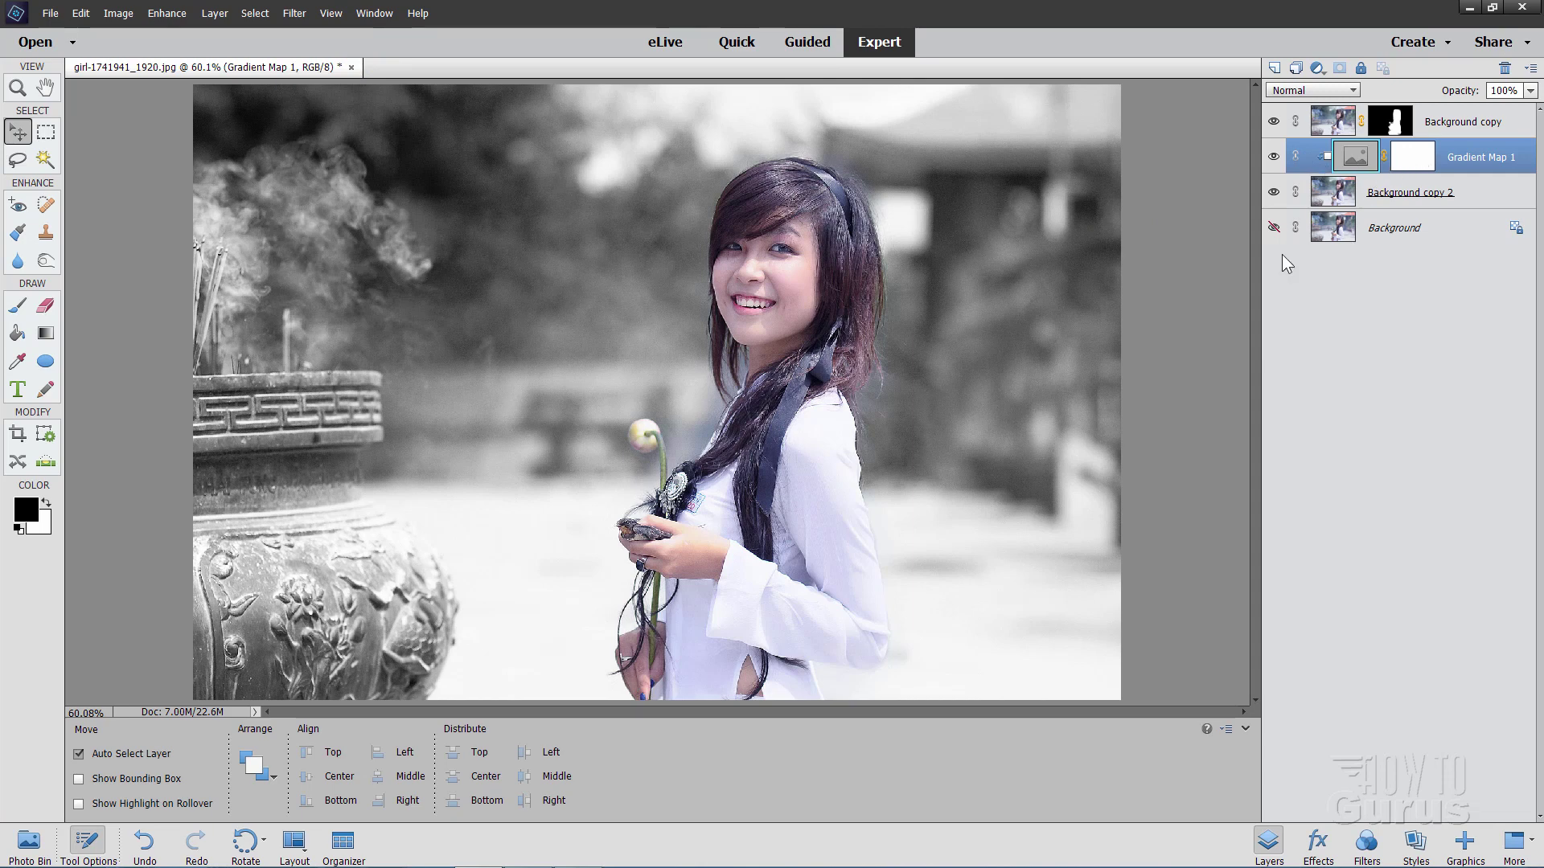
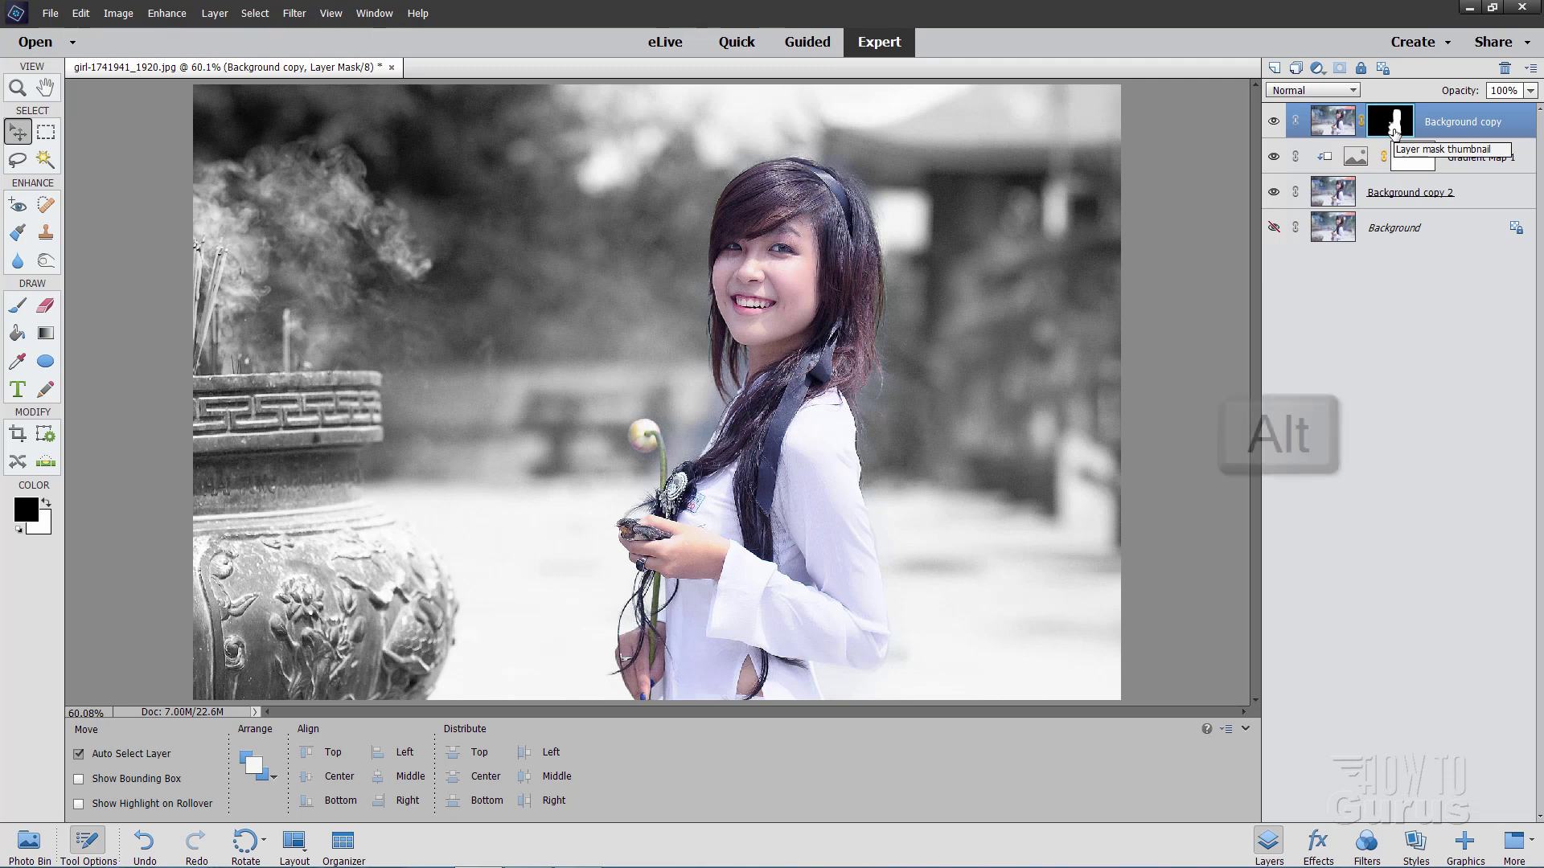
Display the Background copy layer mask on its own and set up the Burn tool with a 53 px brush
alt+click(1393, 129)
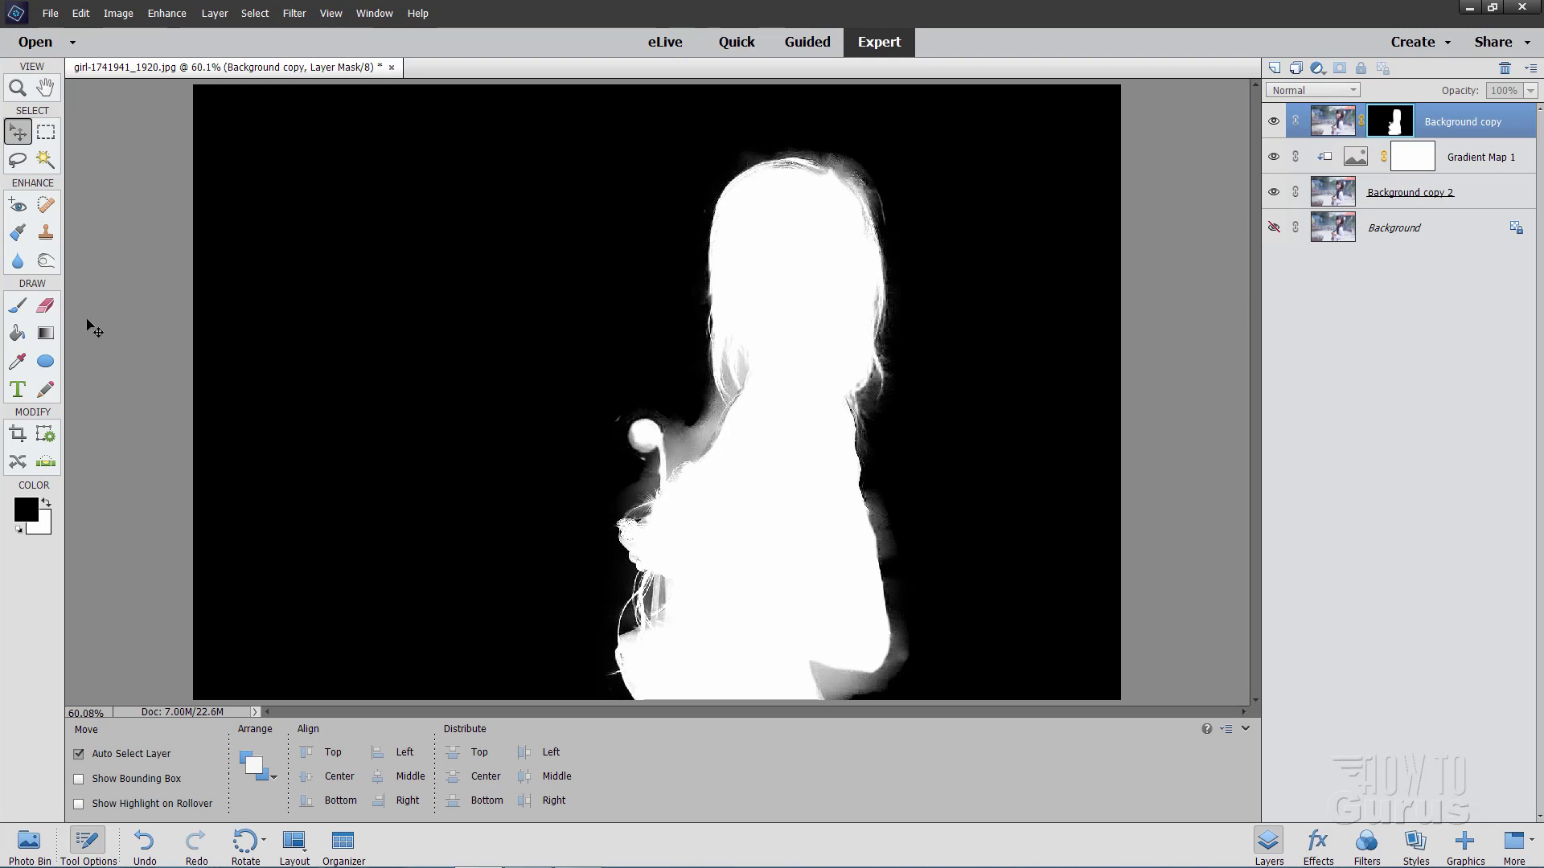
click(48, 262)
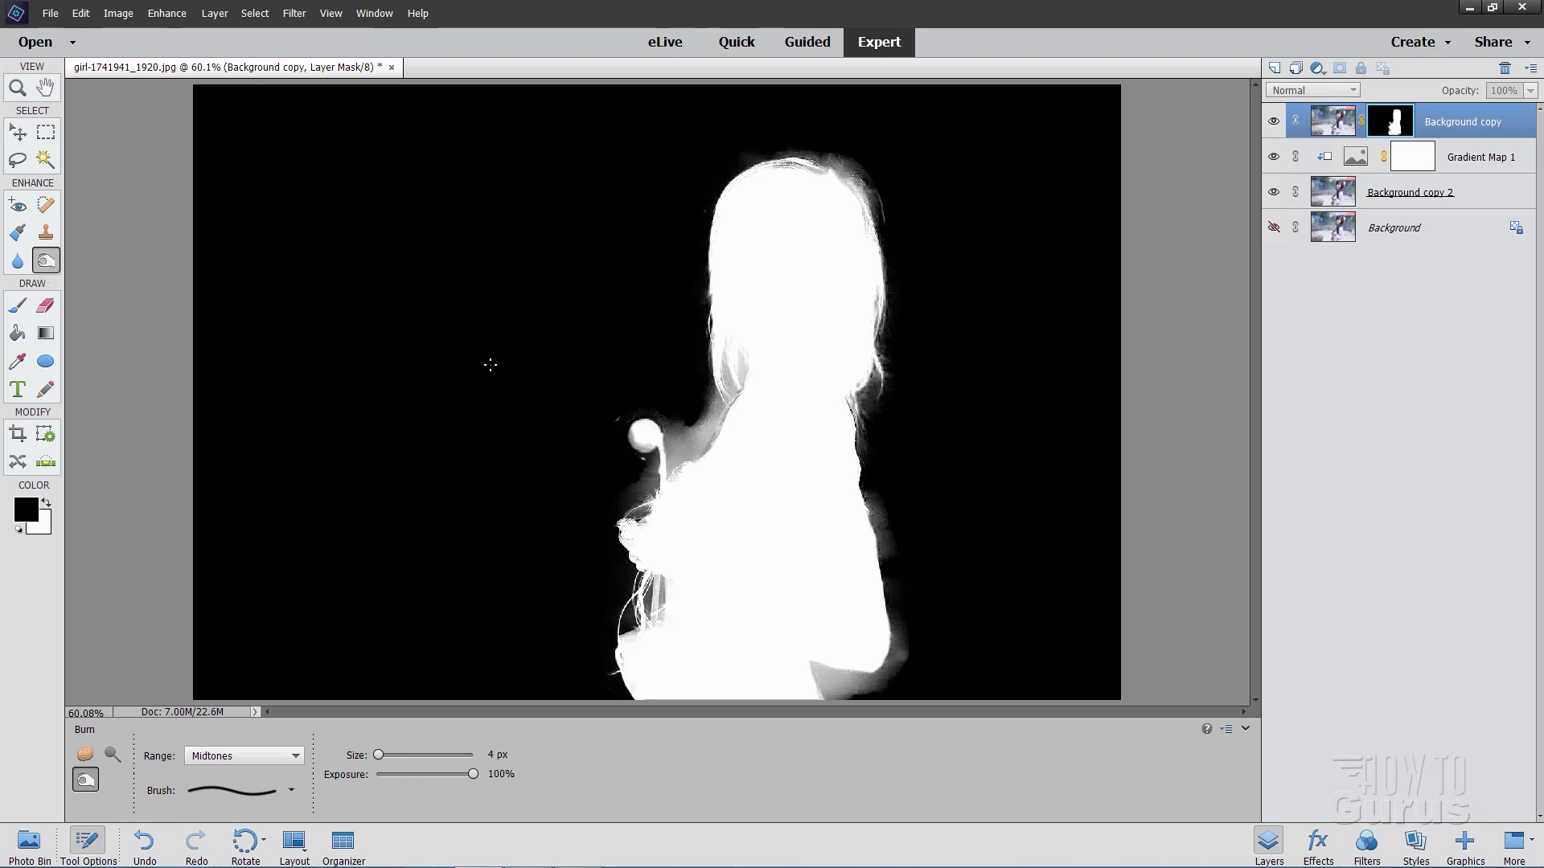
click(112, 758)
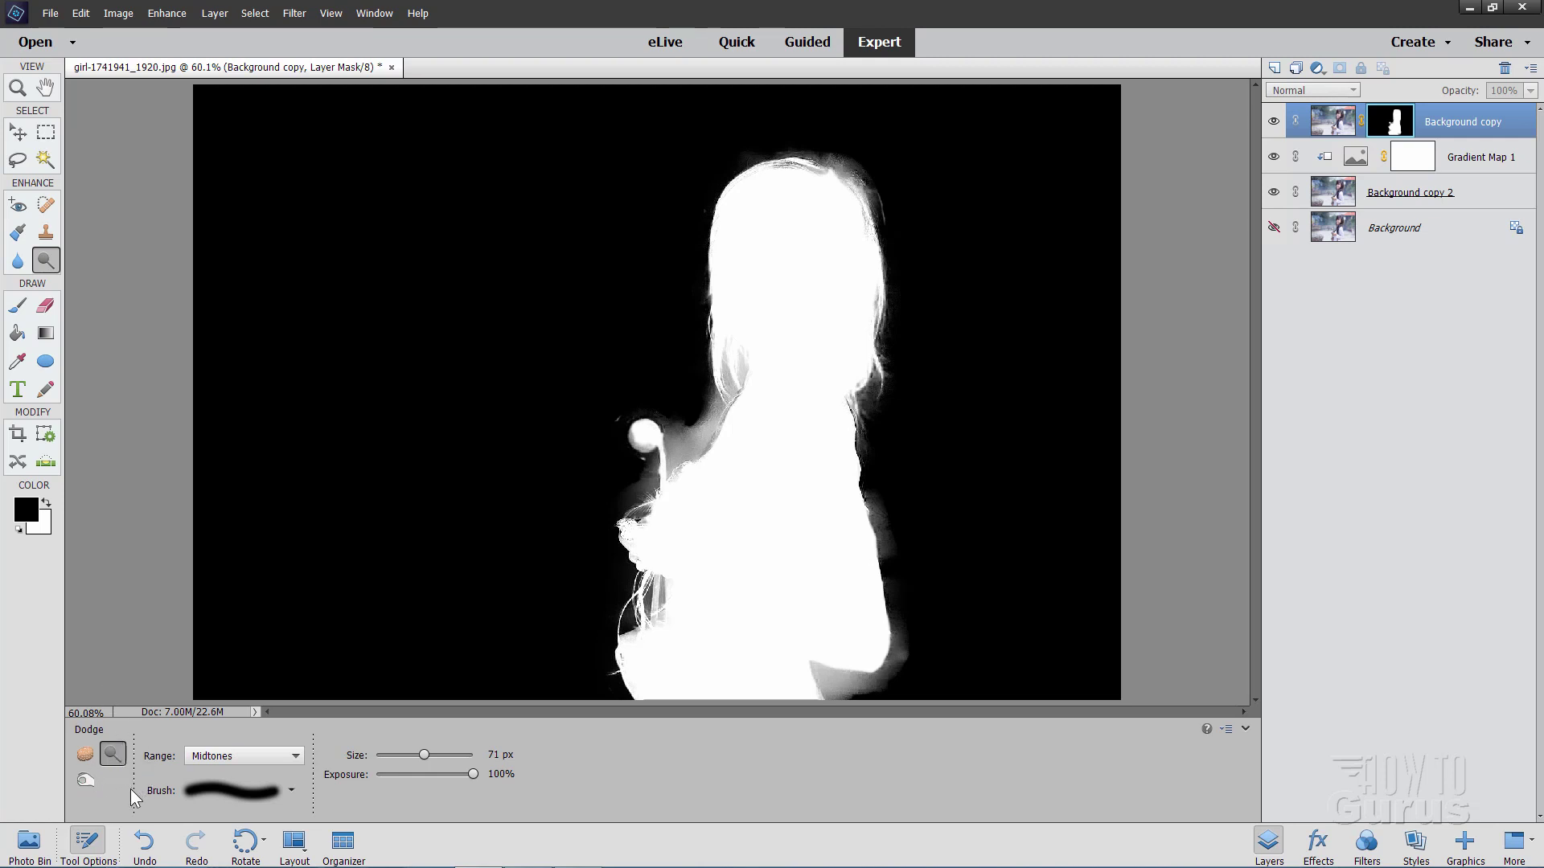
click(85, 780)
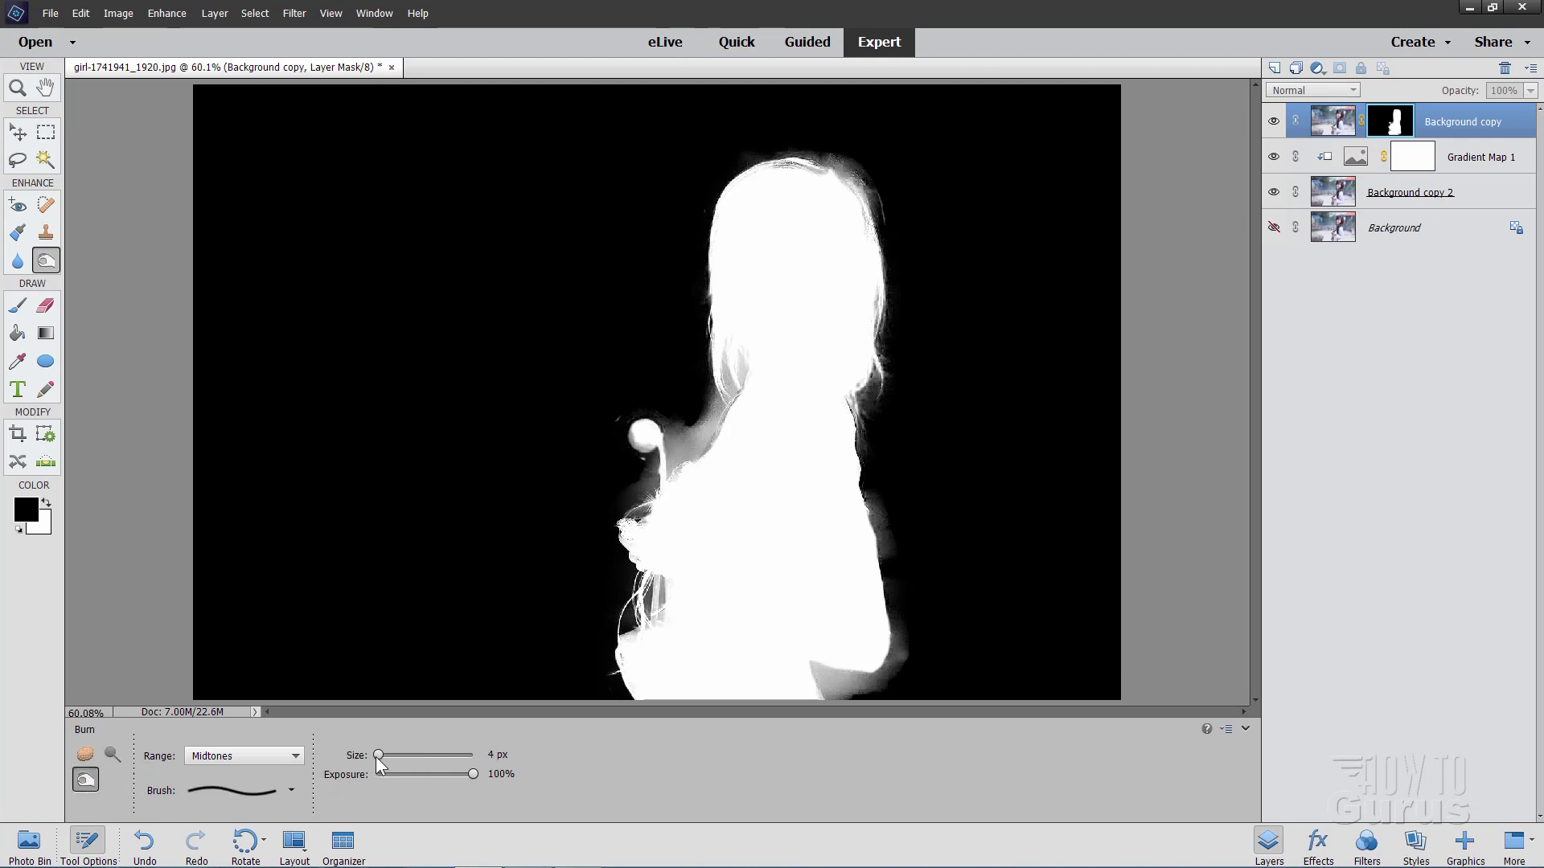
drag(378, 758, 417, 753)
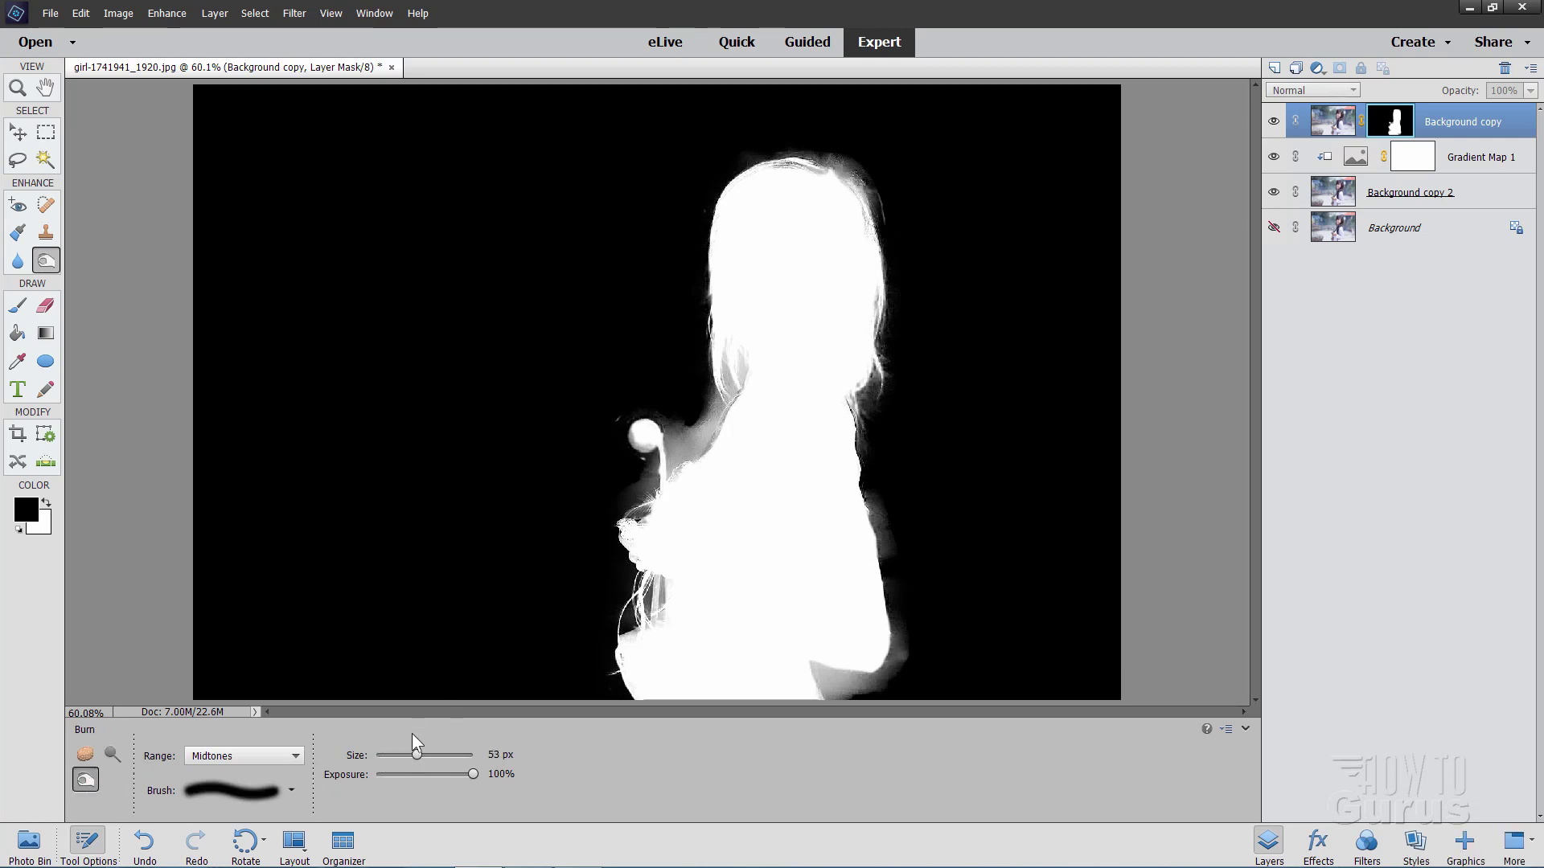
Burn away the grey haze around the woman's hair, flower, arm and sleeve on the mask, and return to the full image
mouse_move(697, 428)
mouse_down()
mouse_move(678, 442)
mouse_move(672, 412)
mouse_move(680, 444)
mouse_move(699, 389)
mouse_move(694, 446)
mouse_move(708, 388)
mouse_move(703, 451)
mouse_move(699, 428)
mouse_move(673, 466)
mouse_move(708, 404)
mouse_move(732, 406)
mouse_move(743, 358)
mouse_move(705, 411)
mouse_move(707, 297)
mouse_move(713, 378)
mouse_move(736, 366)
mouse_move(726, 413)
mouse_up()
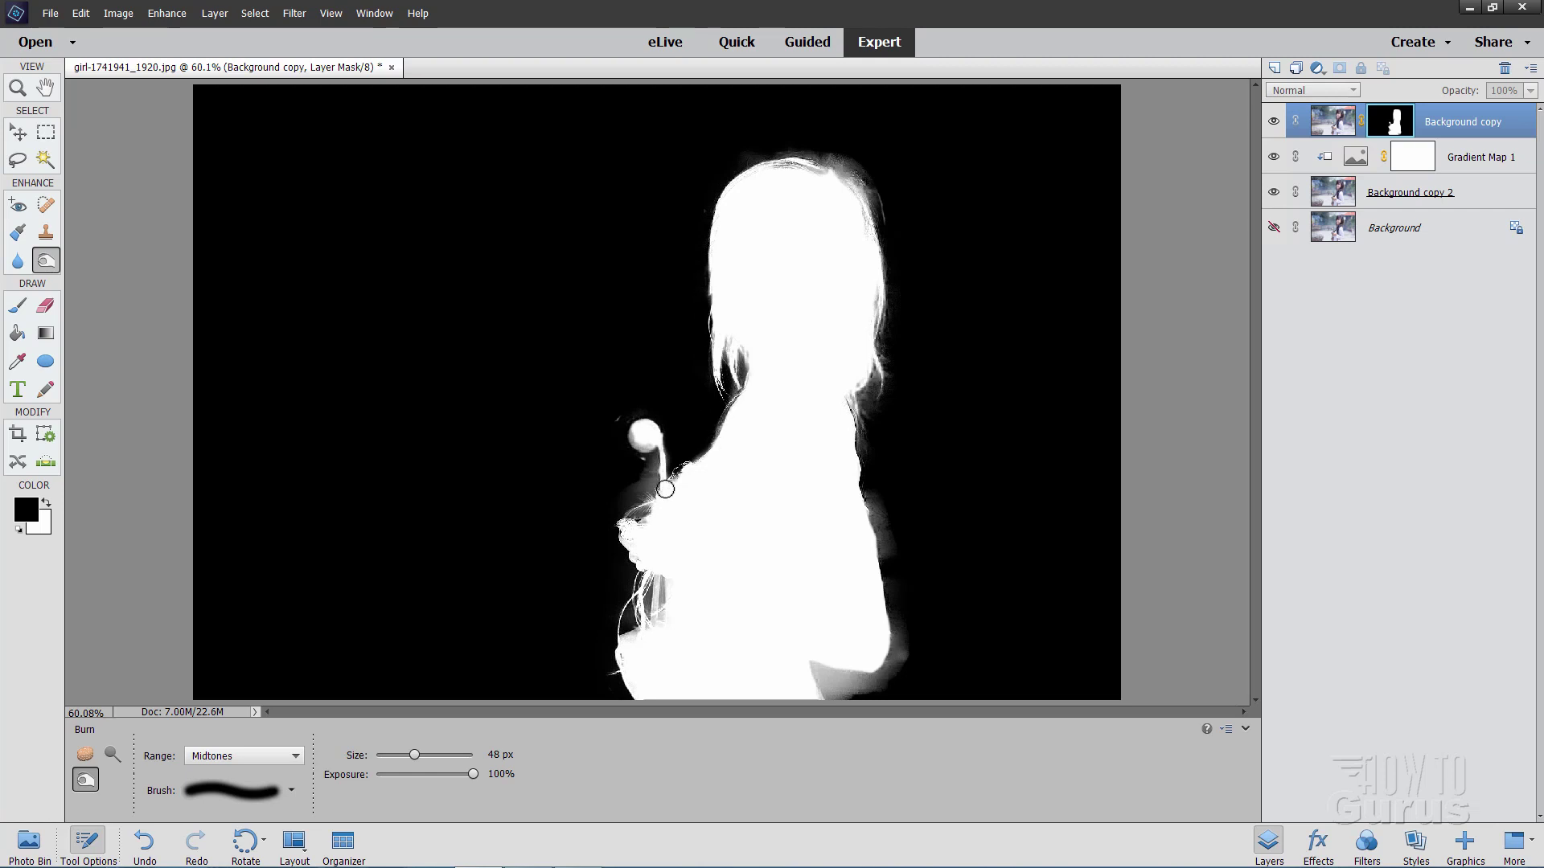
drag(665, 489, 639, 494)
mouse_move(620, 431)
mouse_down()
mouse_move(637, 467)
mouse_move(650, 456)
mouse_move(627, 556)
mouse_move(652, 599)
mouse_move(603, 637)
mouse_move(604, 661)
mouse_up()
mouse_move(896, 483)
mouse_down()
mouse_move(877, 555)
mouse_move(897, 626)
mouse_move(916, 624)
mouse_move(892, 655)
mouse_move(901, 613)
mouse_move(859, 674)
mouse_move(892, 673)
mouse_move(812, 663)
mouse_move(836, 689)
mouse_move(871, 686)
mouse_move(848, 699)
mouse_move(806, 665)
mouse_move(863, 692)
mouse_move(816, 686)
mouse_move(875, 675)
mouse_up()
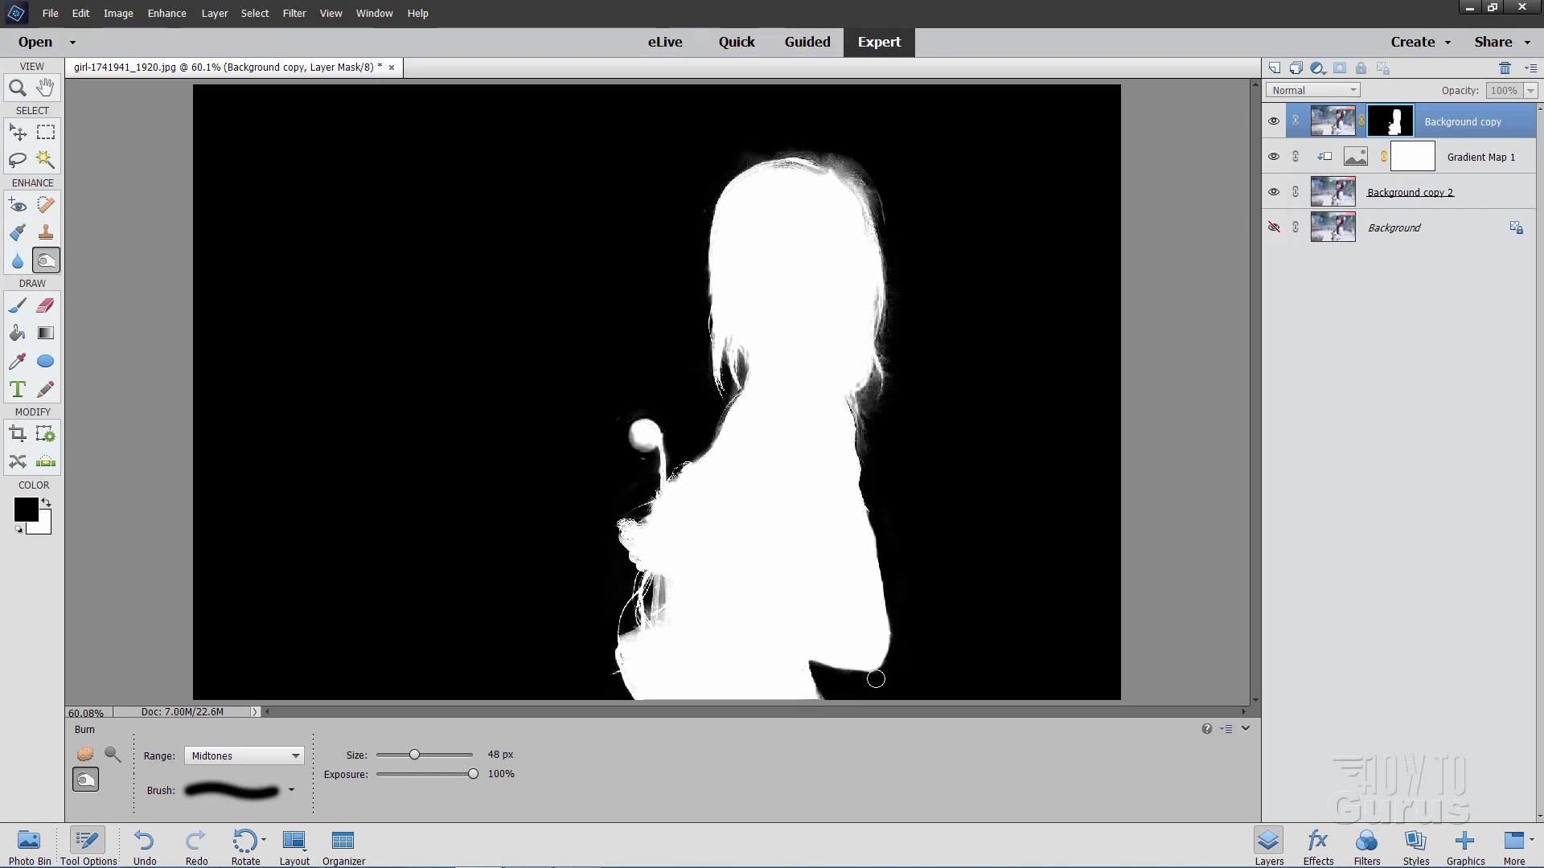
mouse_move(872, 470)
mouse_down()
mouse_move(864, 393)
mouse_move(874, 440)
mouse_move(875, 347)
mouse_move(898, 287)
mouse_move(887, 263)
mouse_move(878, 305)
mouse_move(870, 183)
mouse_move(879, 204)
mouse_move(810, 140)
mouse_move(873, 198)
mouse_move(841, 156)
mouse_move(781, 162)
mouse_move(800, 142)
mouse_move(850, 173)
mouse_move(892, 315)
mouse_move(859, 396)
mouse_move(850, 543)
mouse_up()
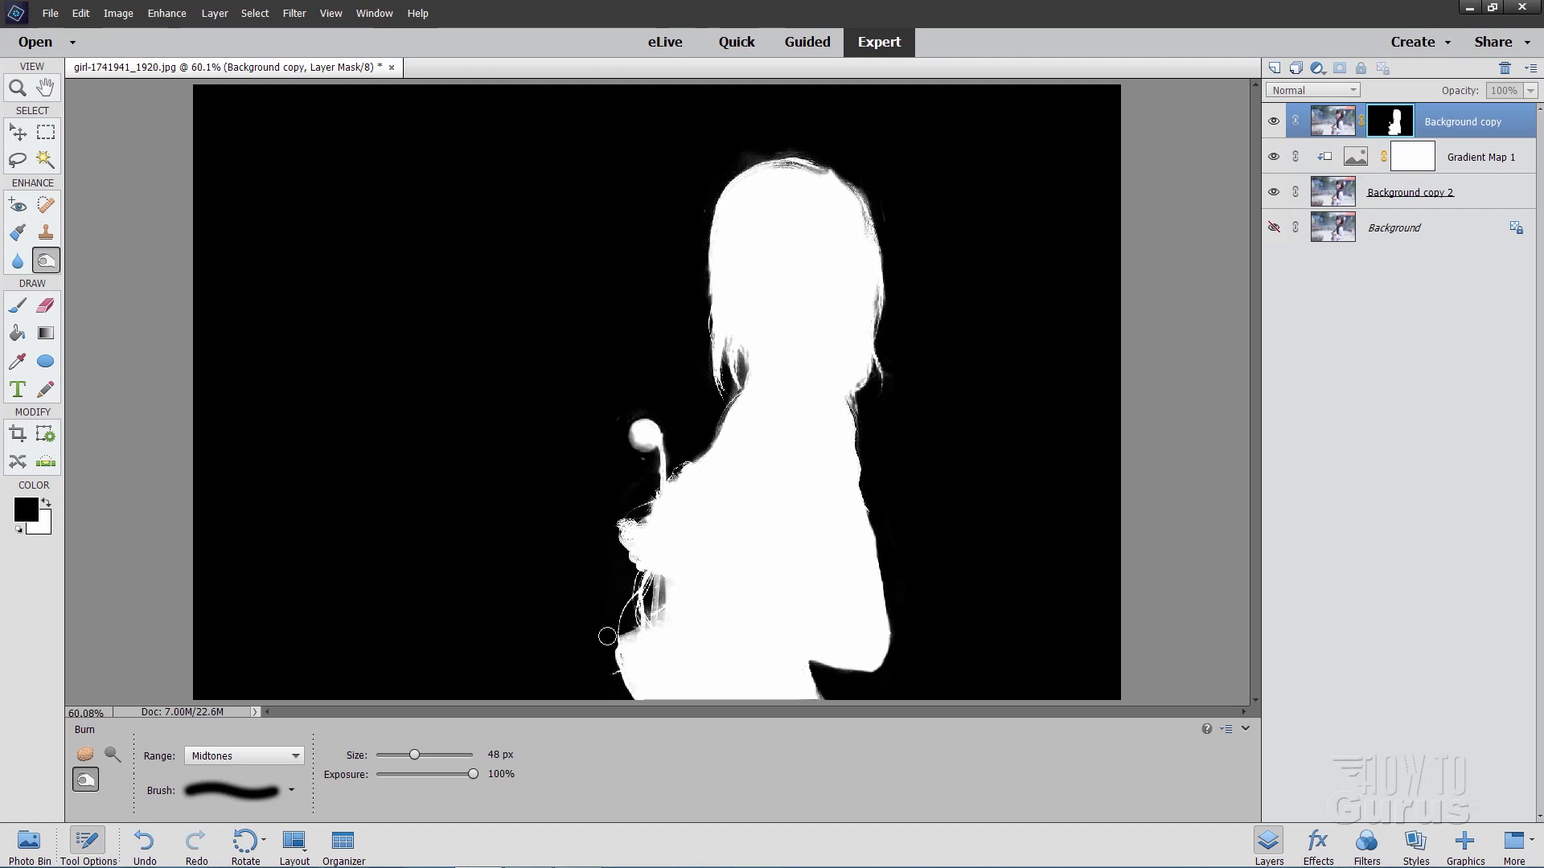
click(1333, 233)
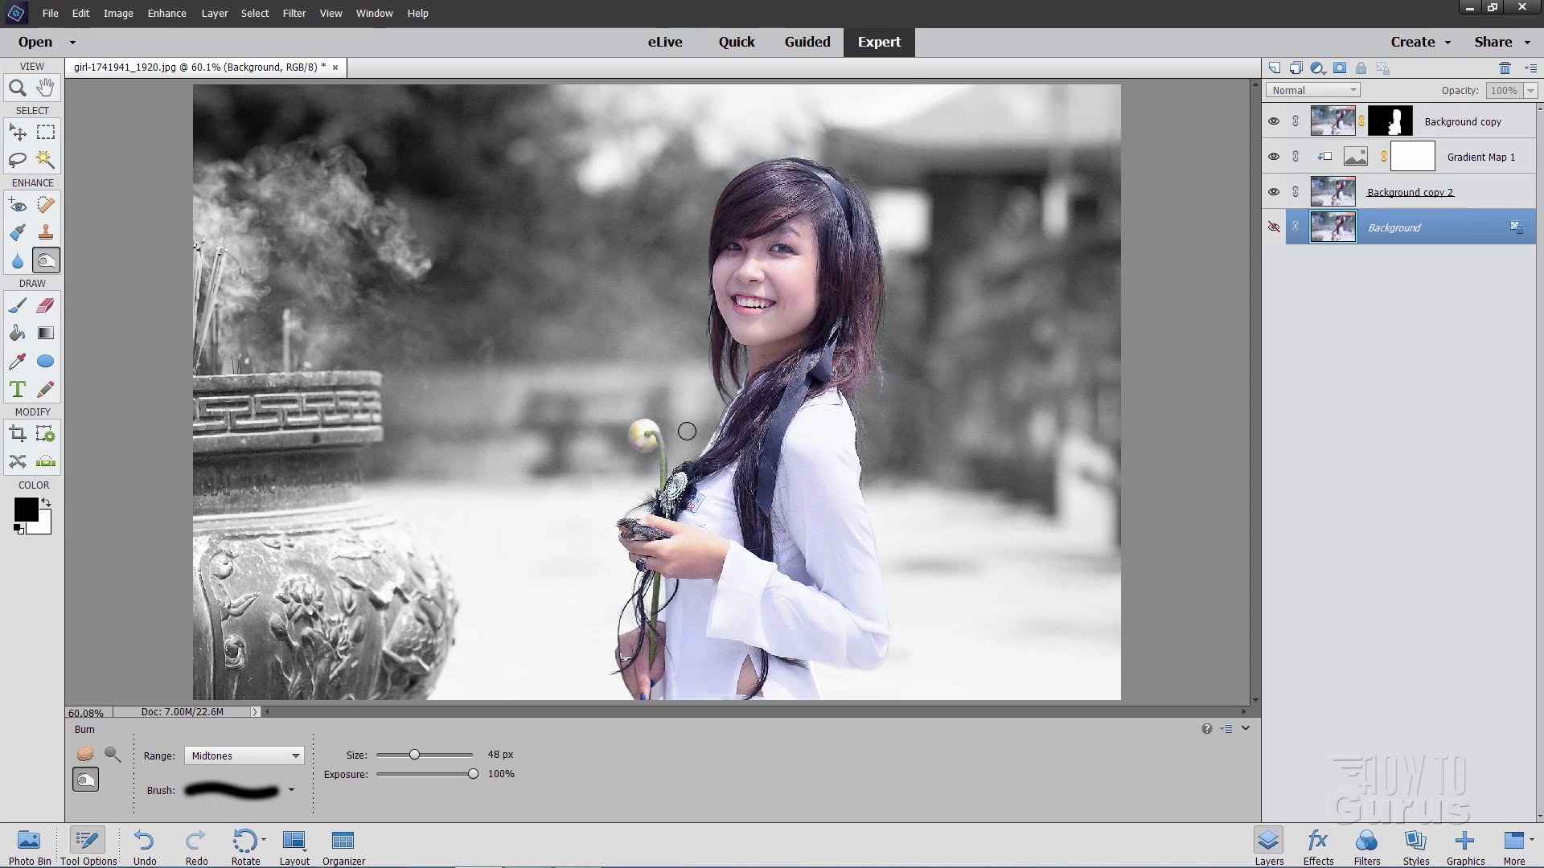
click(17, 135)
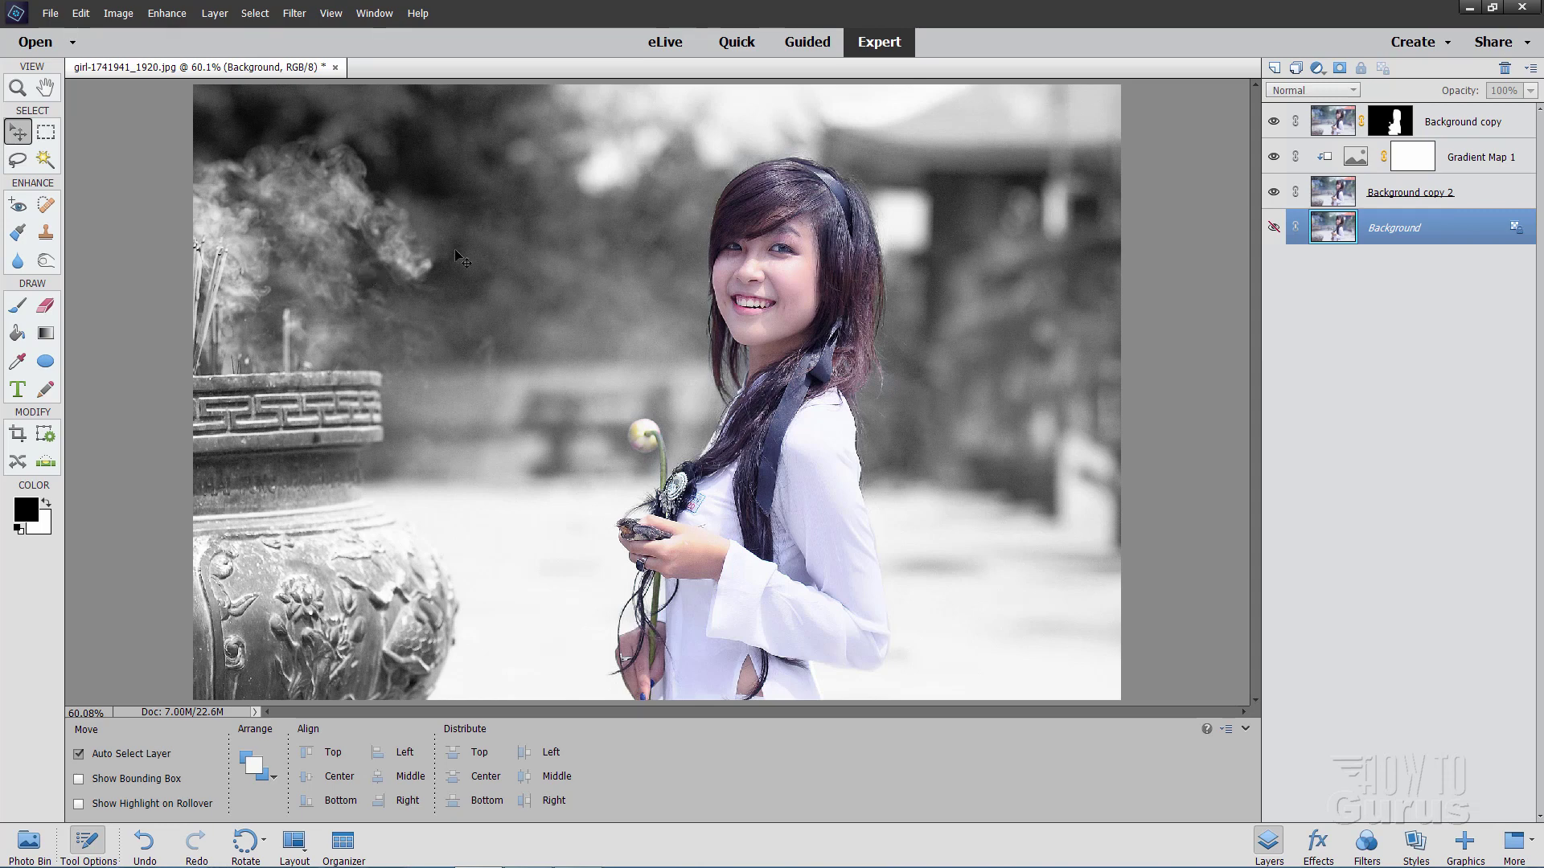
Reduce the opacity of the Gradient Map 1 layer to 77% so some background colour shows through
click(1491, 193)
click(1455, 157)
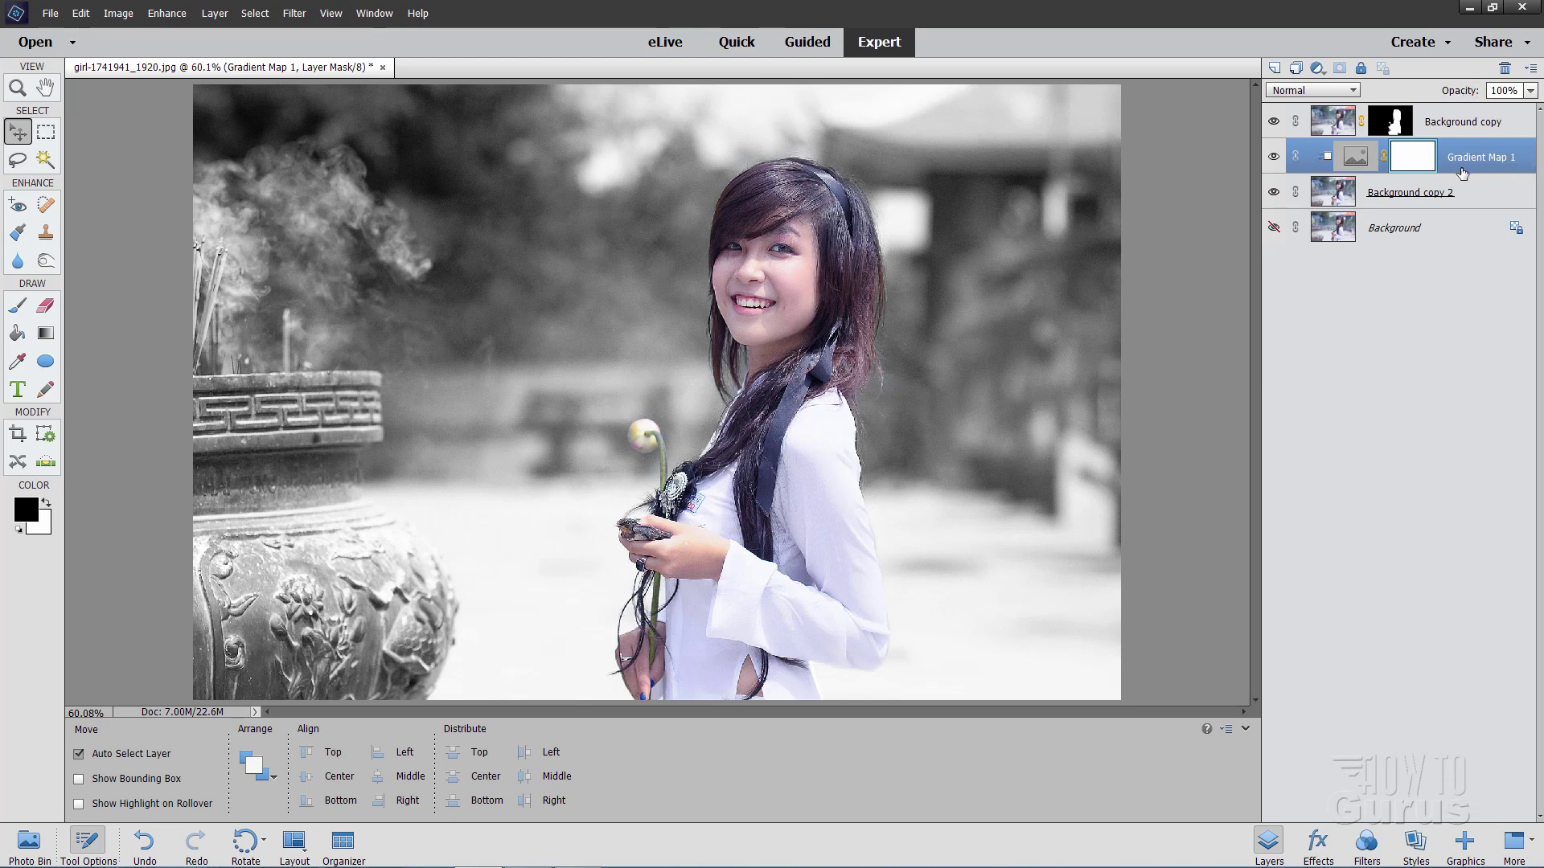
click(1530, 90)
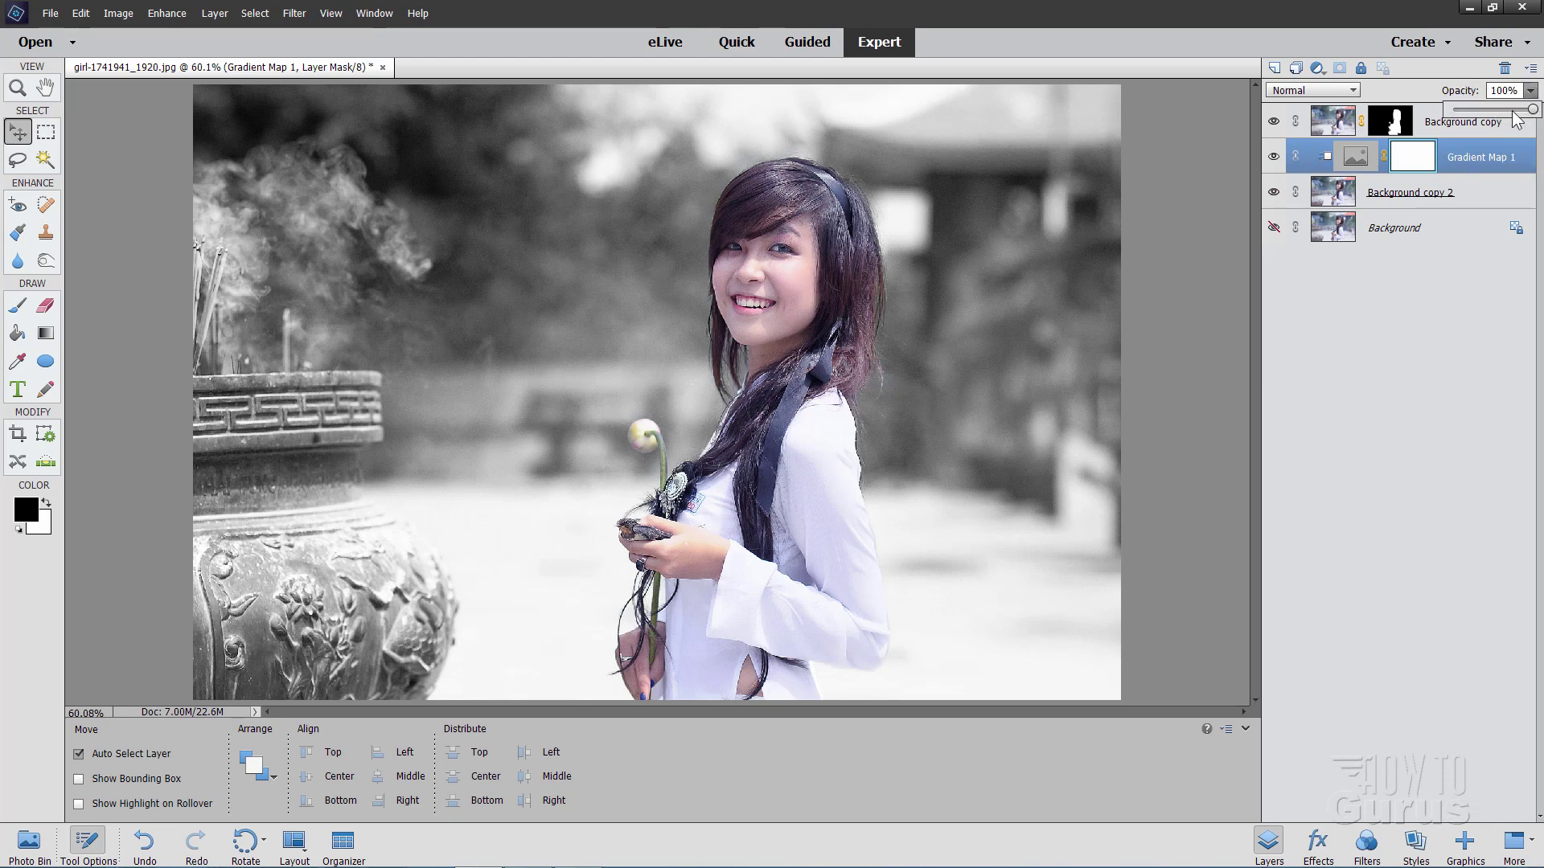
drag(1532, 110, 1512, 118)
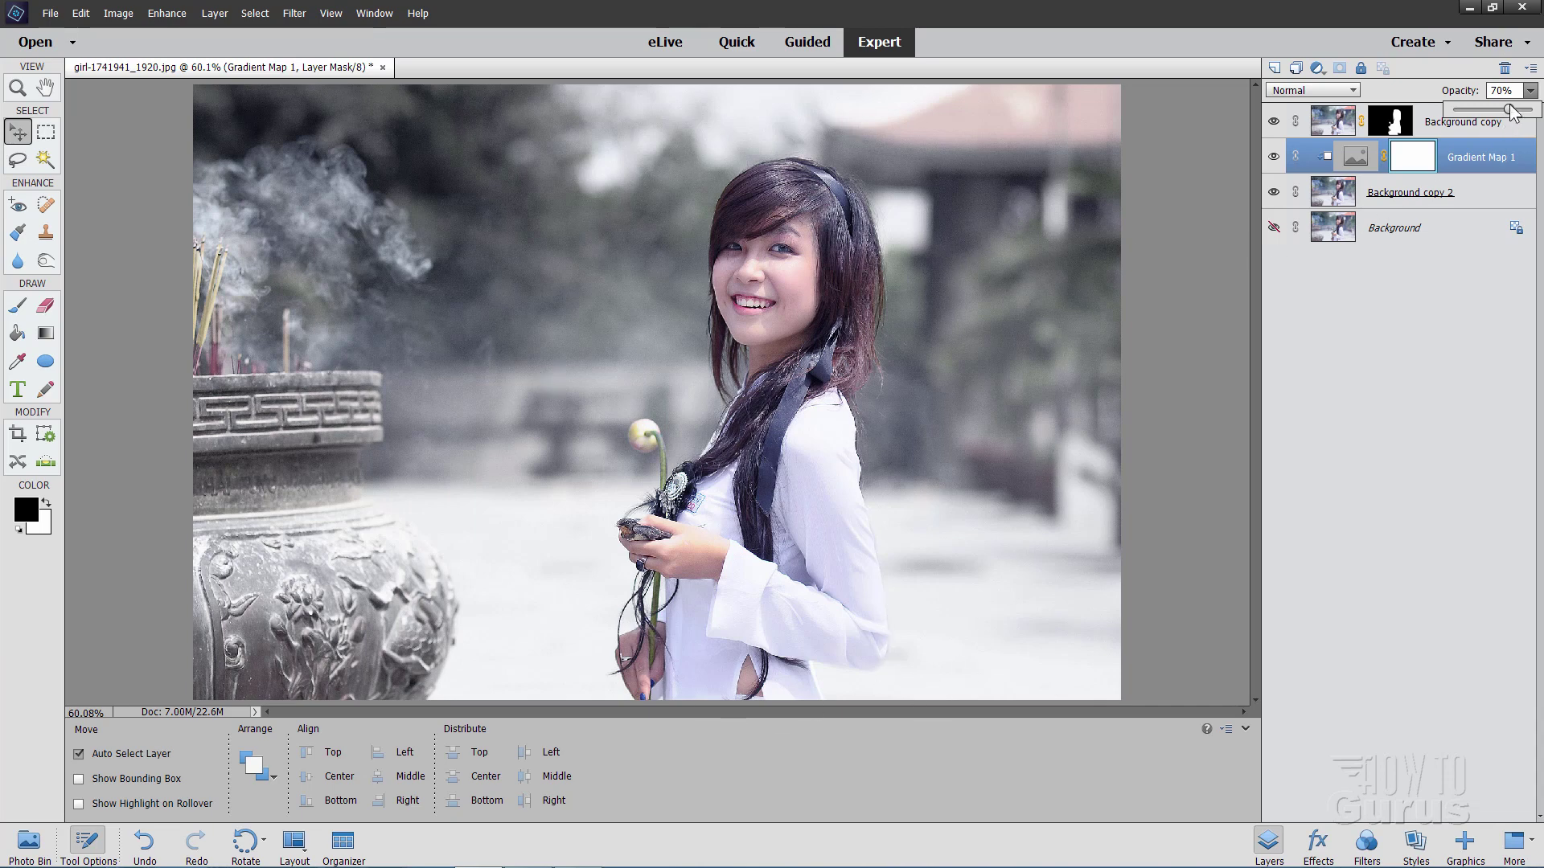
mouse_move(1483, 109)
mouse_down()
mouse_move(1536, 113)
mouse_move(1511, 120)
mouse_up()
Toggle the visibility of the Gradient Map 1 layer off and on to compare the background with and without the effect
click(1272, 157)
click(1273, 157)
click(1273, 157)
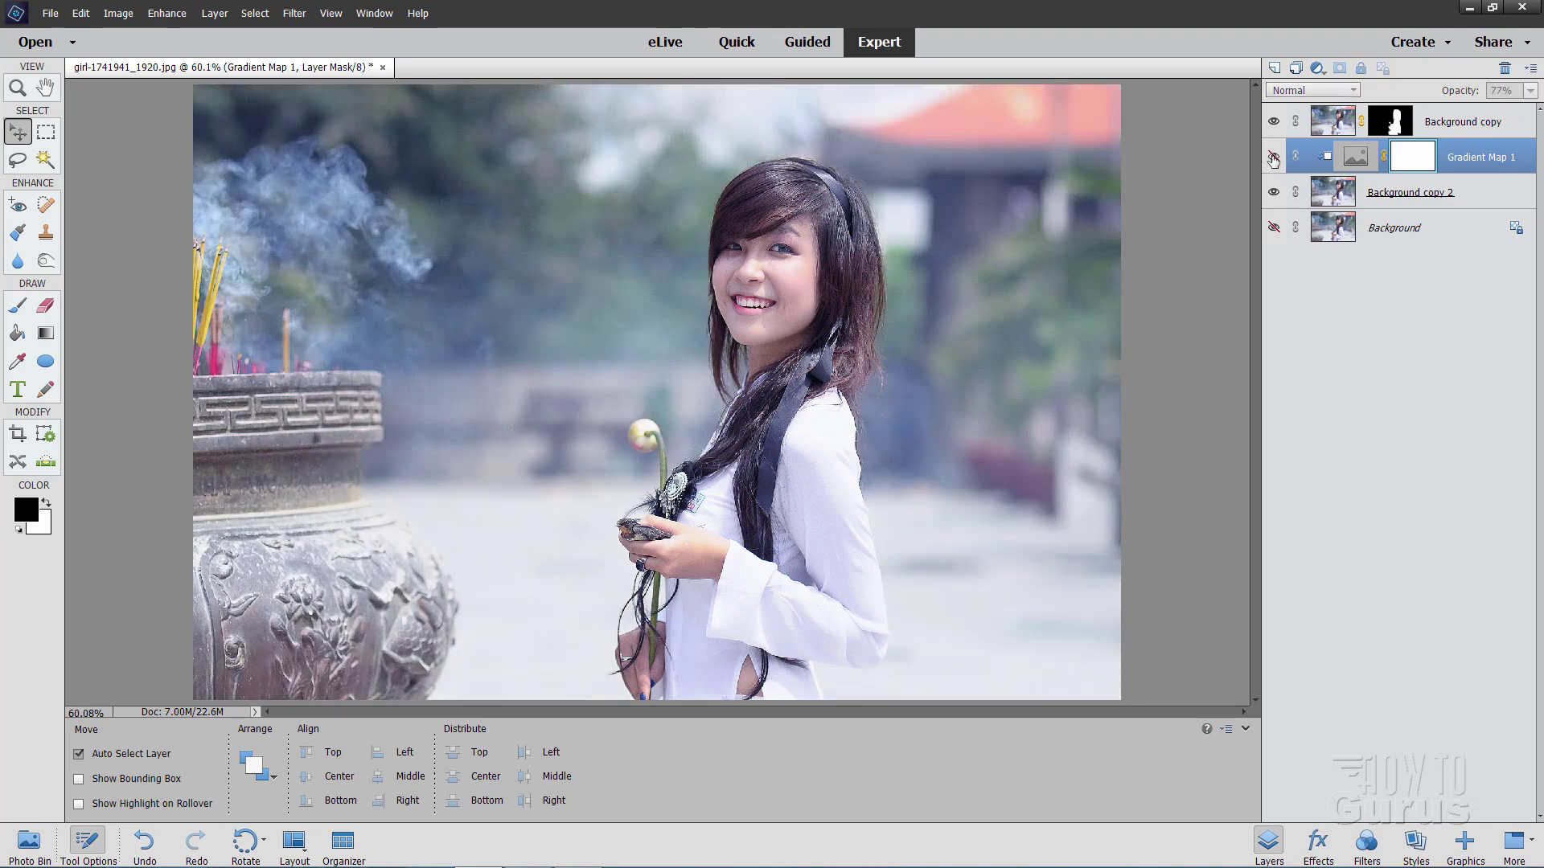
click(1273, 158)
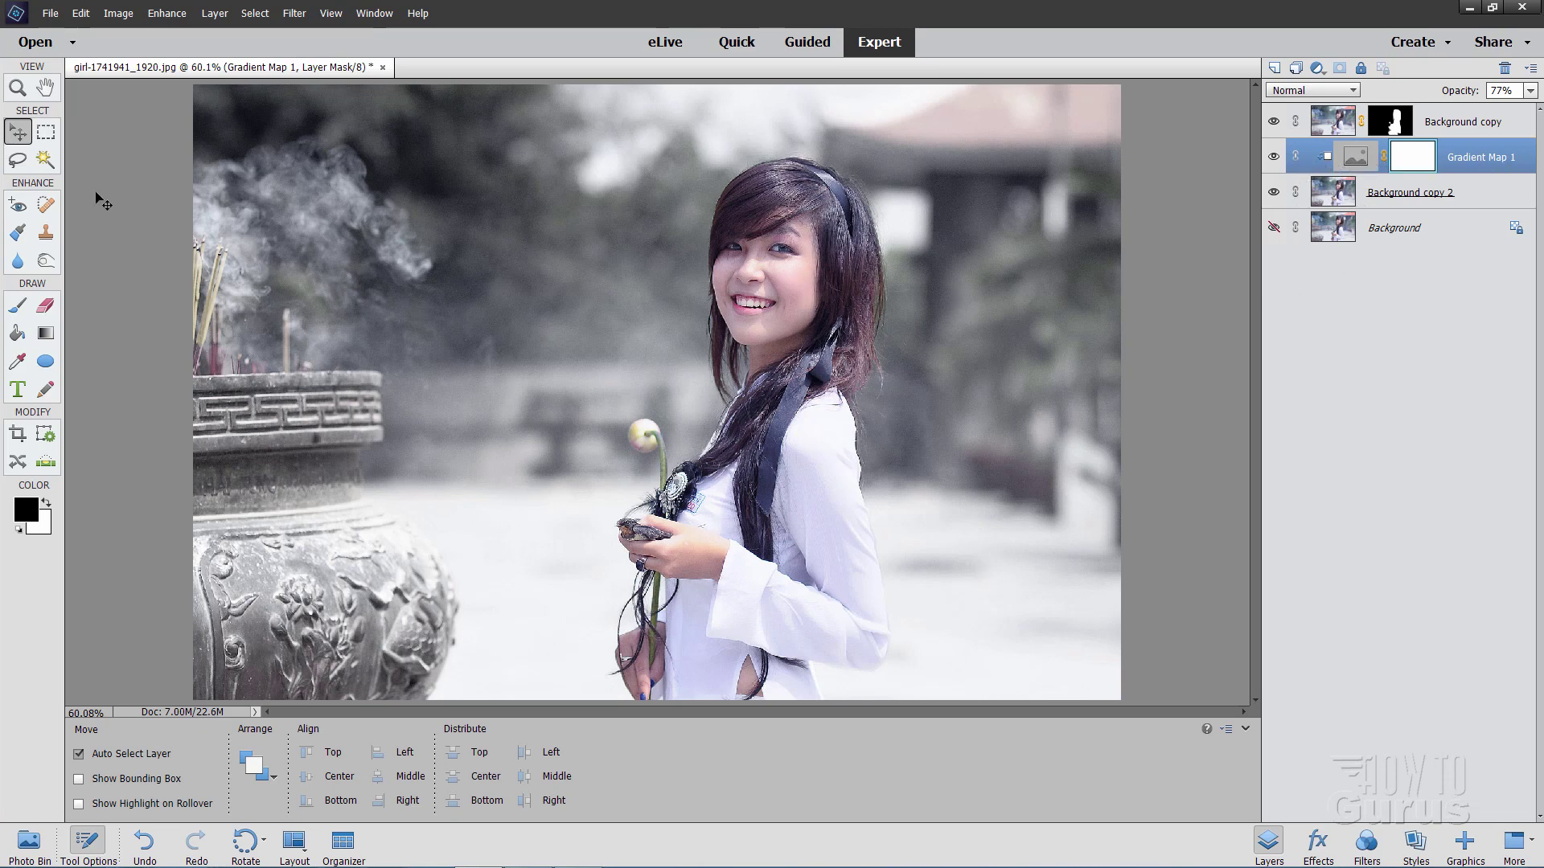
click(213, 14)
mouse_move(275, 137)
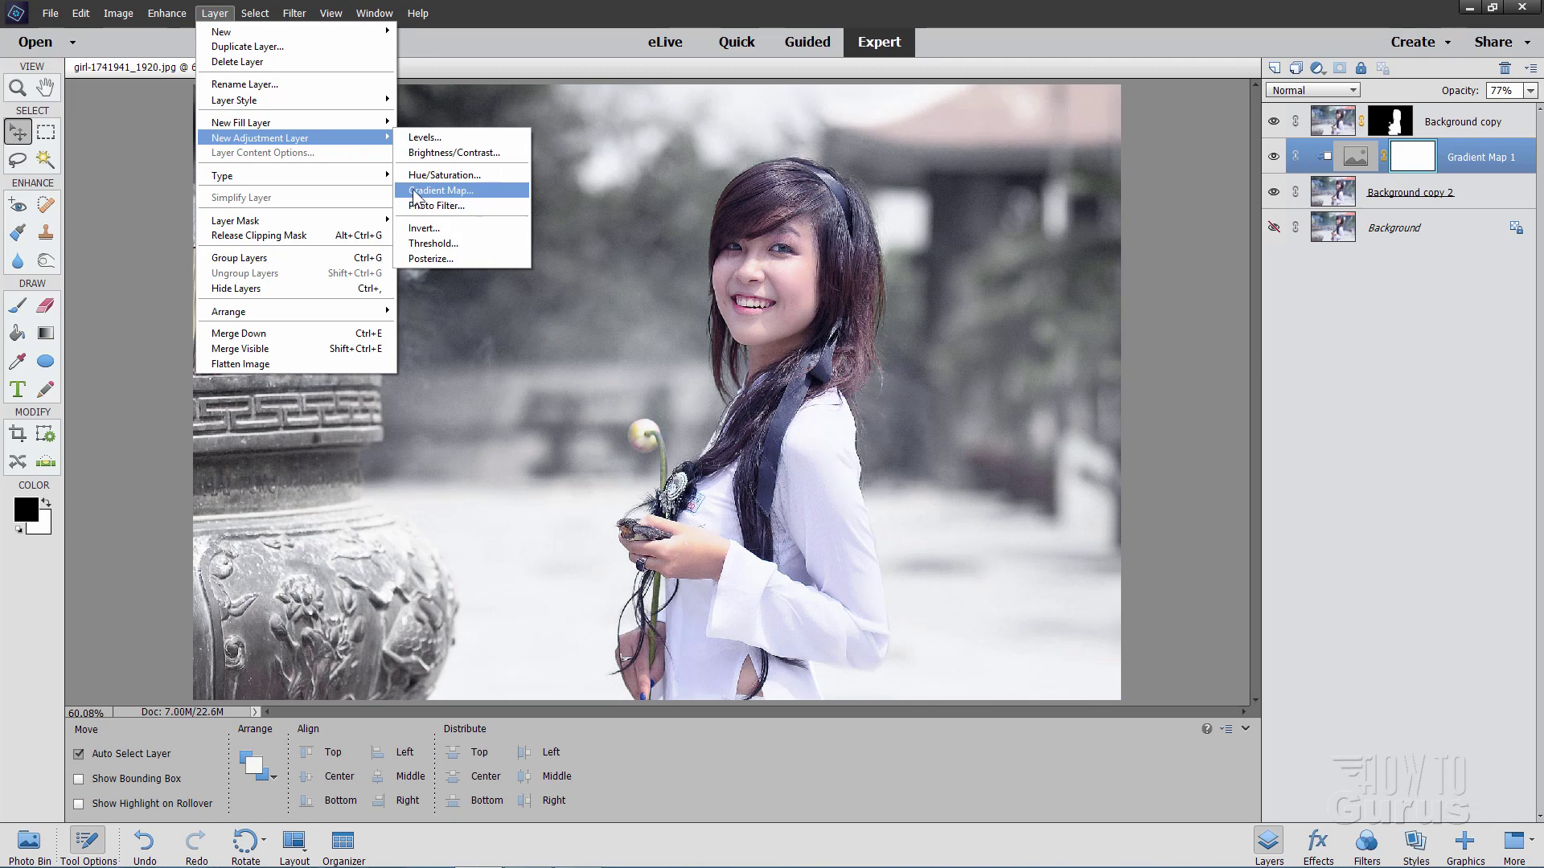
click(1192, 249)
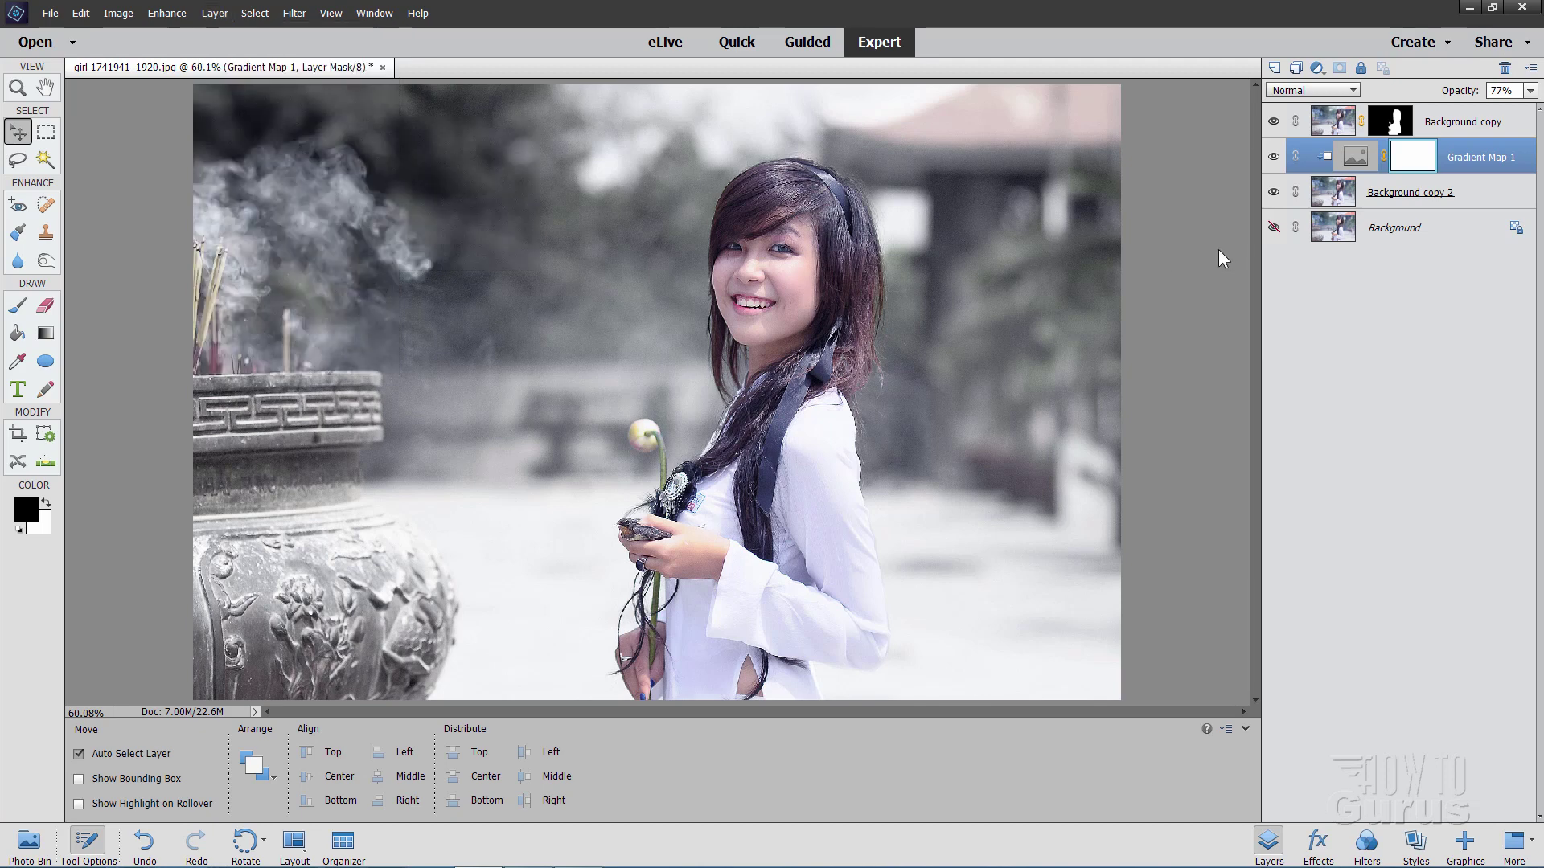
Review the Gradient Map 1 layer's custom gradient in the Gradient Editor, cancel without changes and close the adjustment settings
double_click(1351, 159)
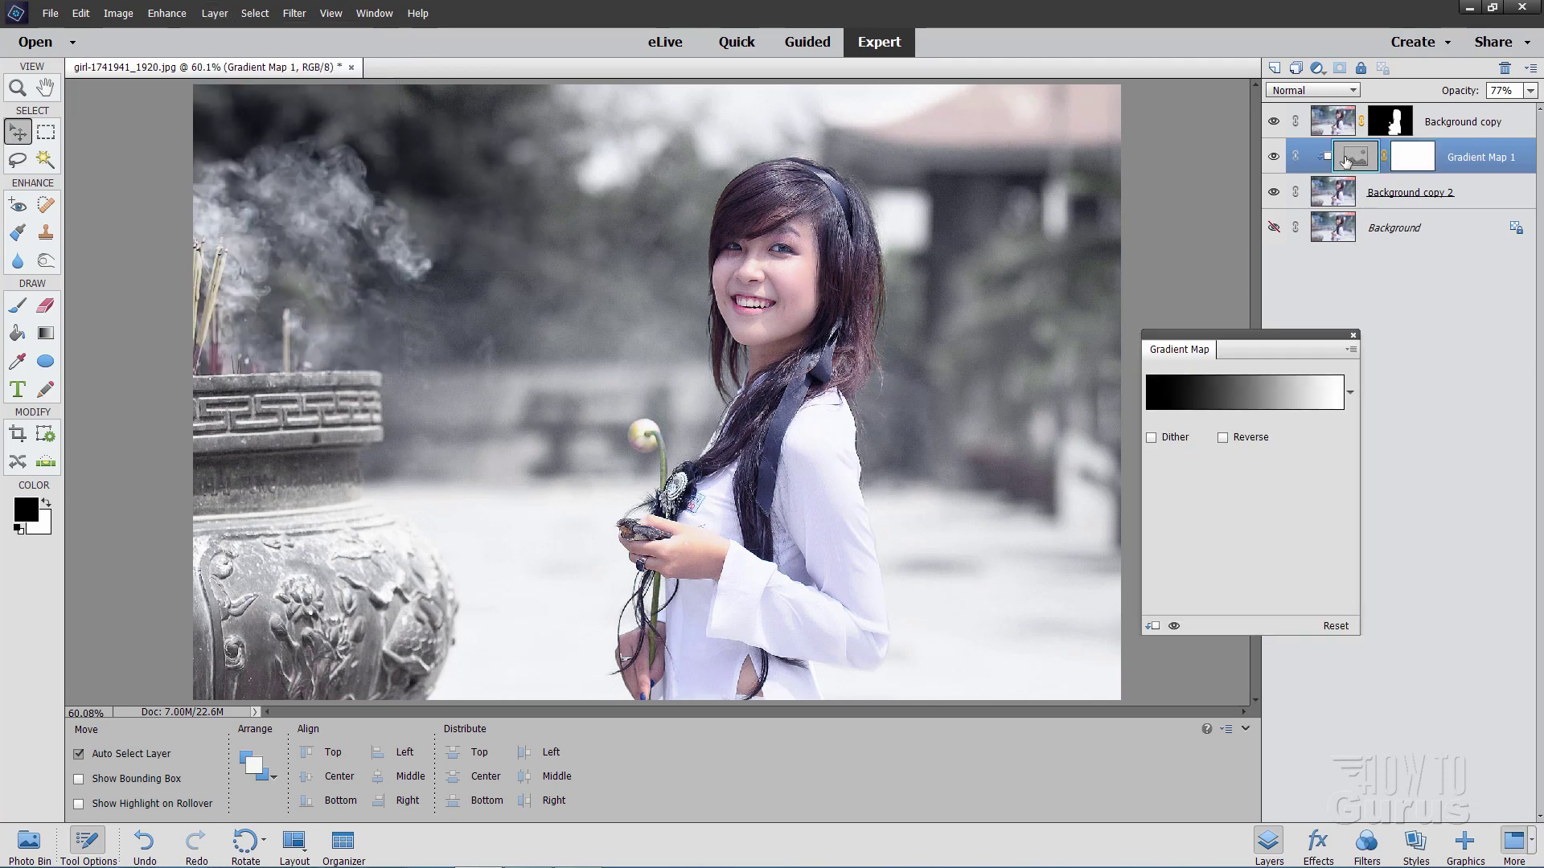
click(1152, 396)
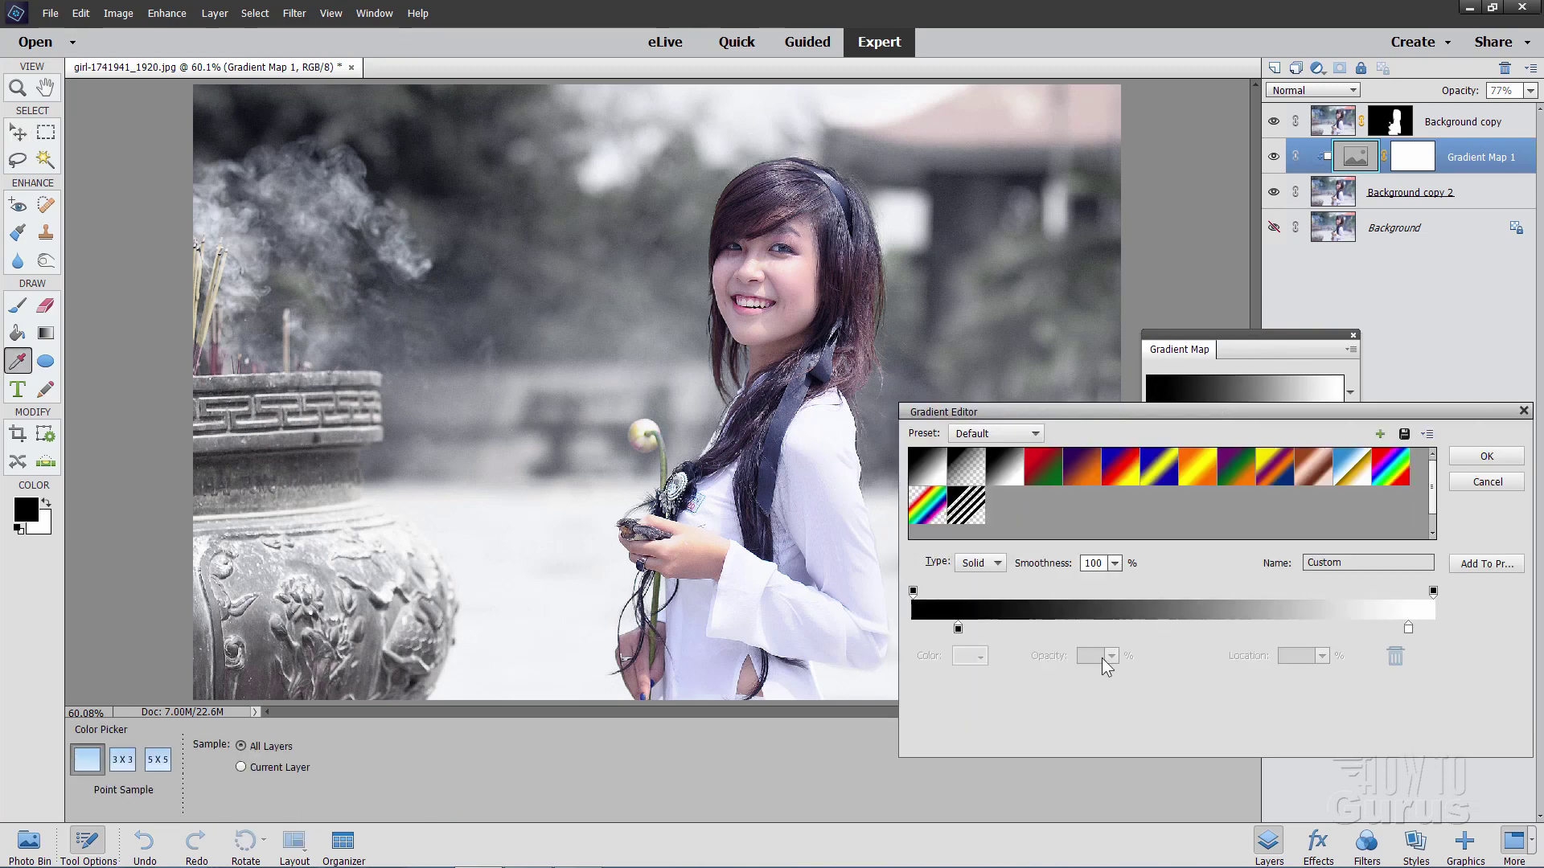
click(1471, 479)
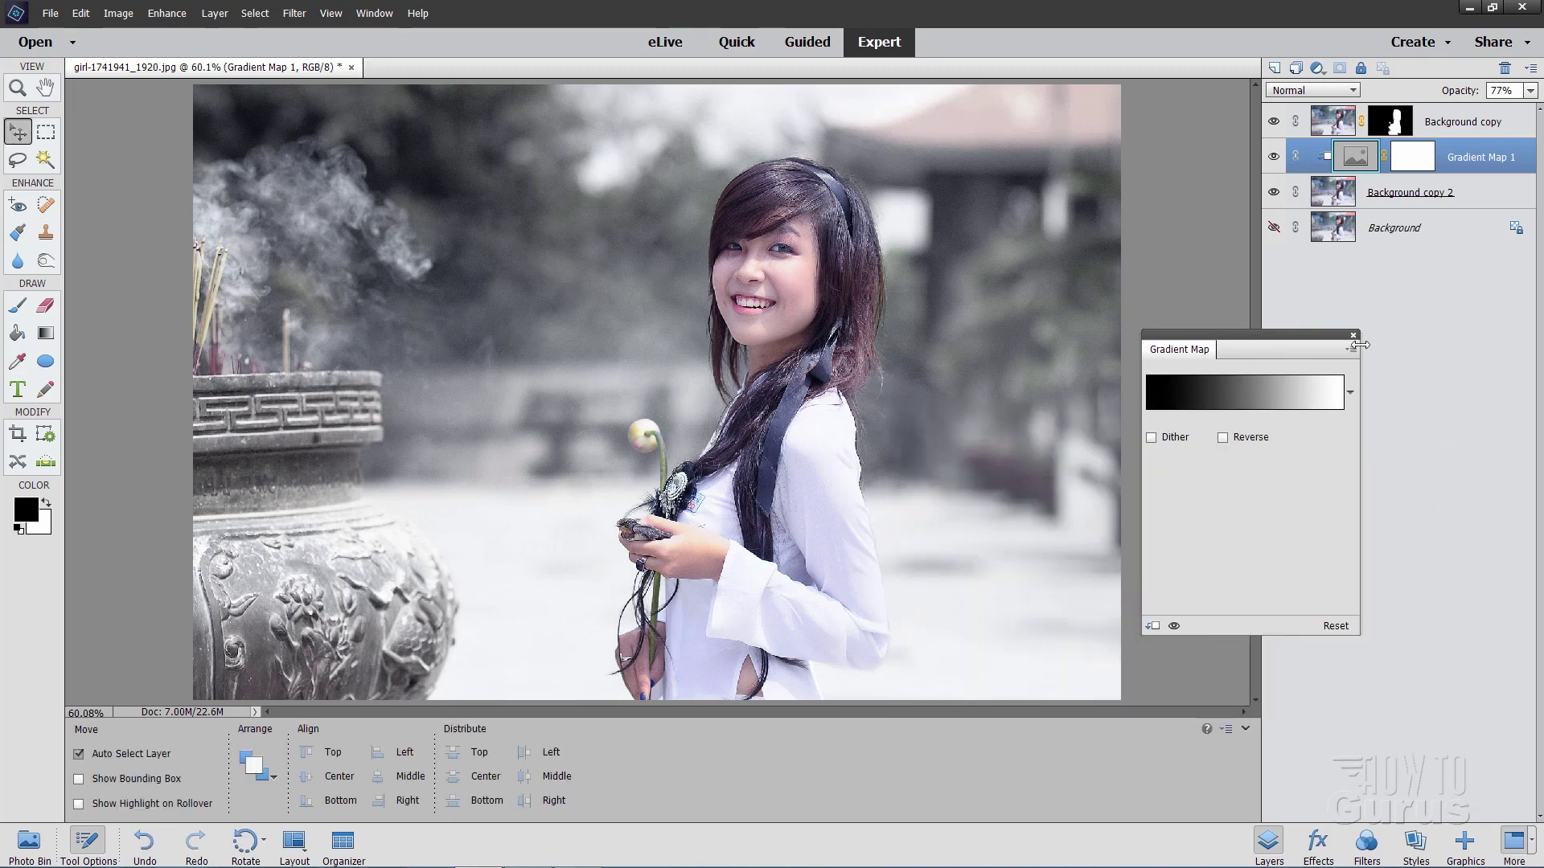
click(1354, 335)
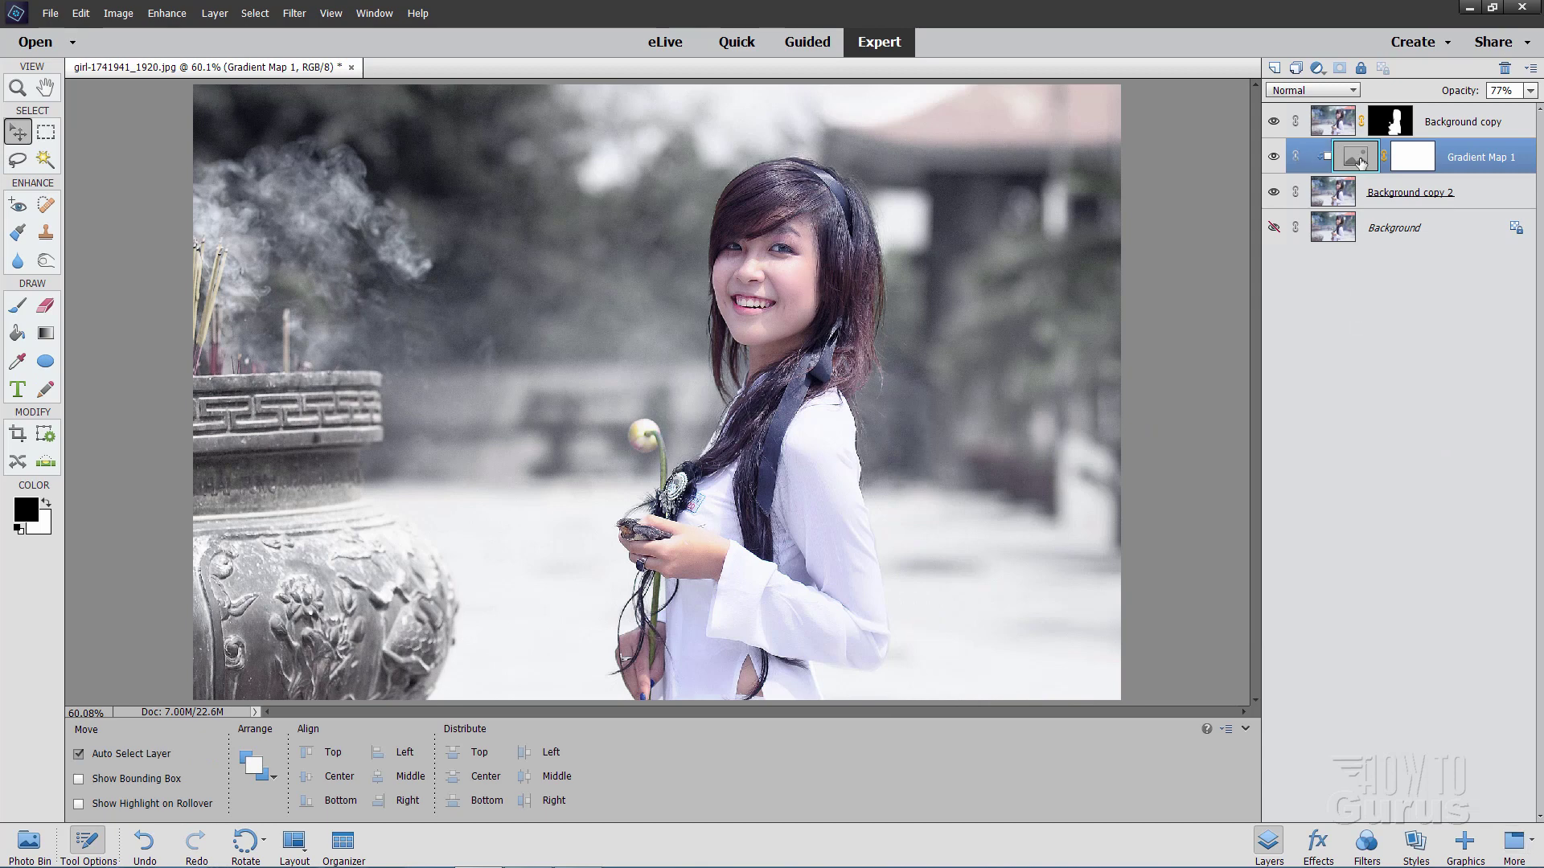